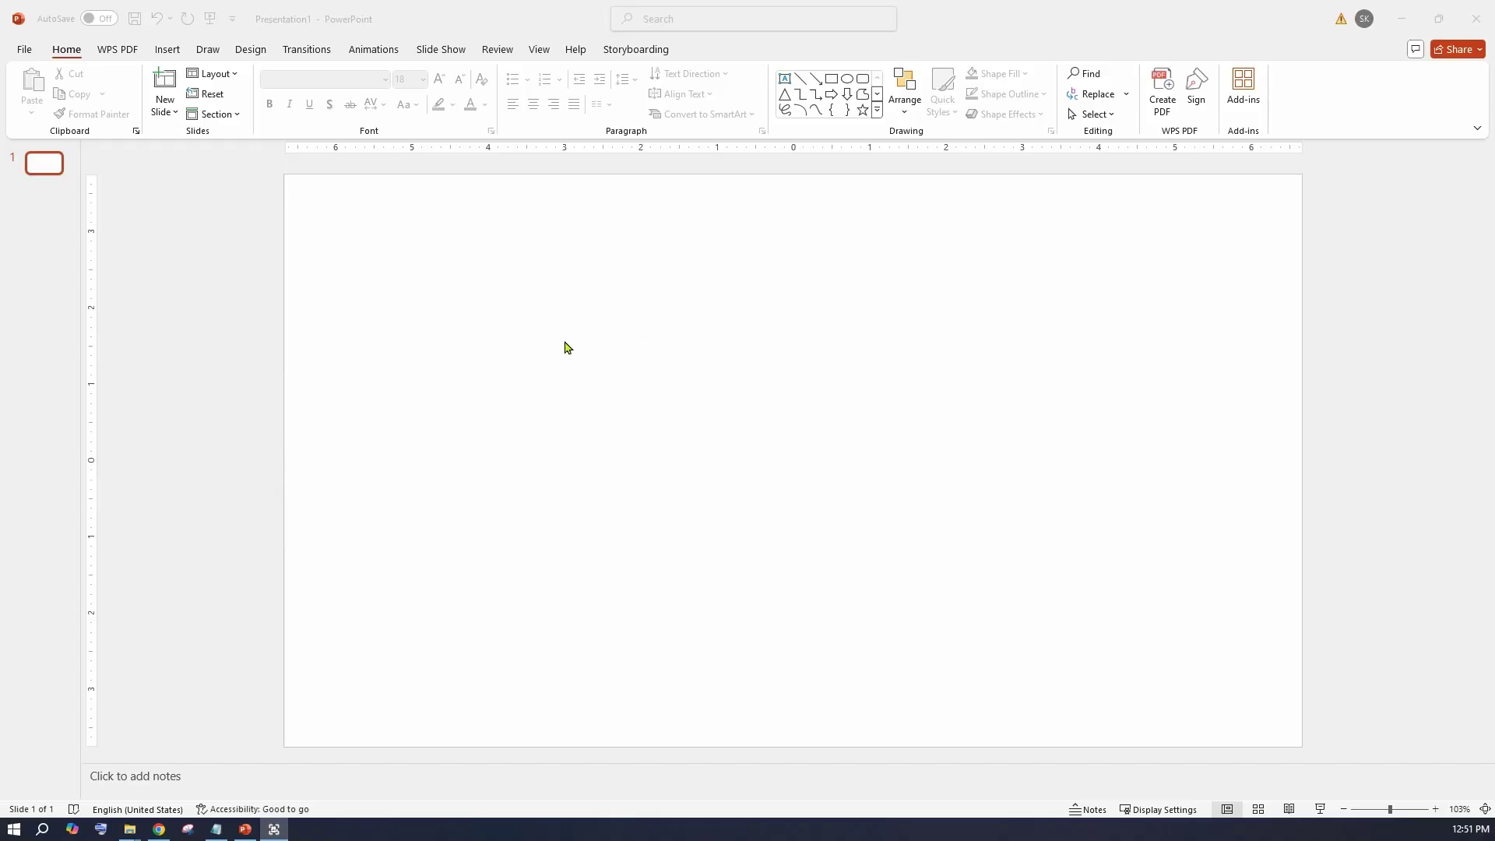
Insert the picture beach_top_view.jpg from this device onto the slide.
left_click(167, 49)
left_click(133, 115)
left_click(148, 158)
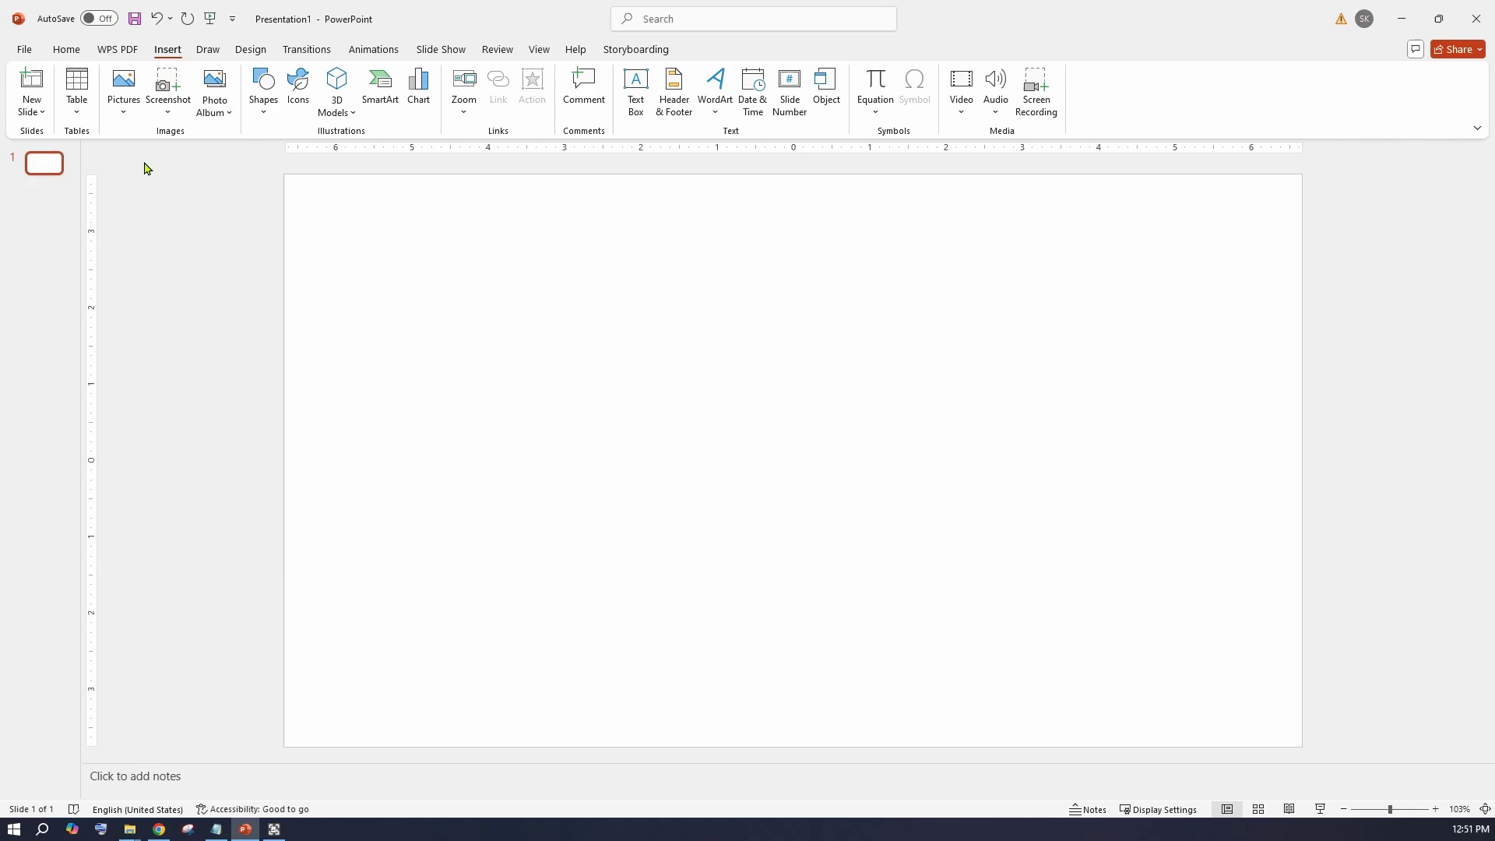
left_click(179, 157)
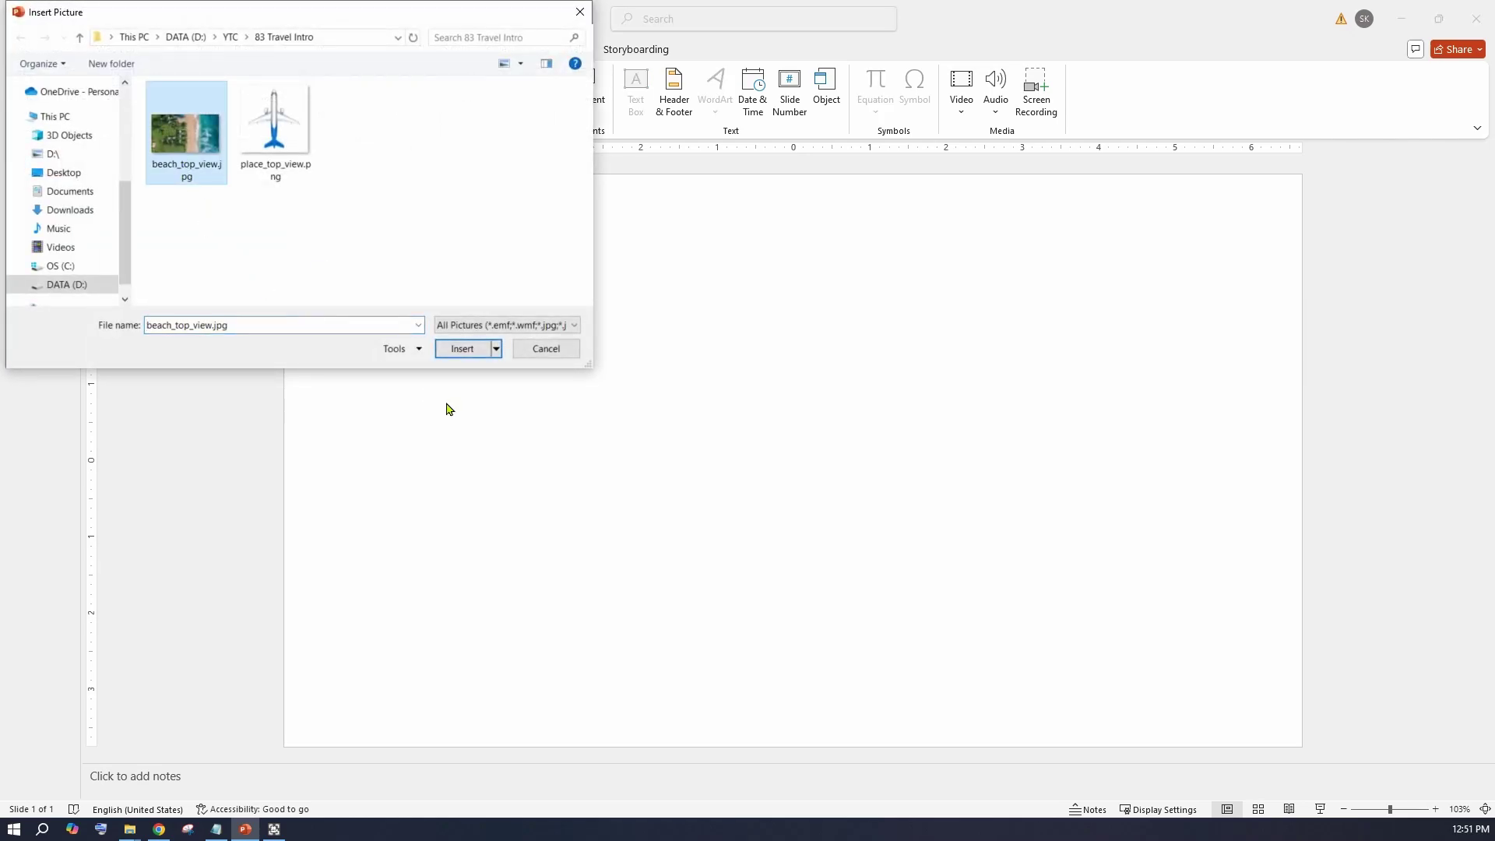
left_click(467, 350)
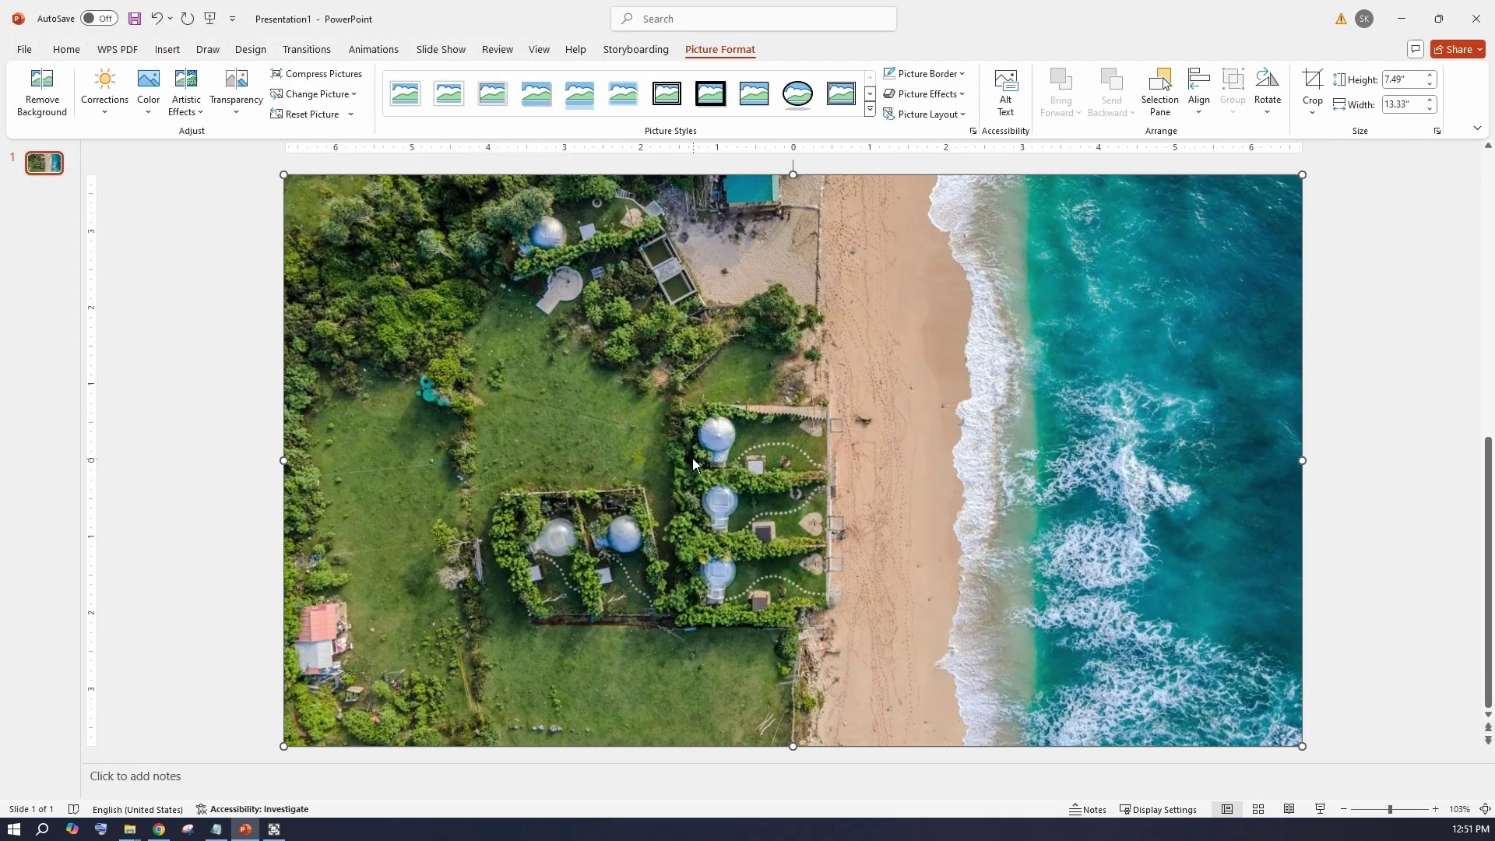
Resize the beach photo to fill the whole slide at 7.5" by 13.34".
left_click_drag(1293, 739, 1302, 746)
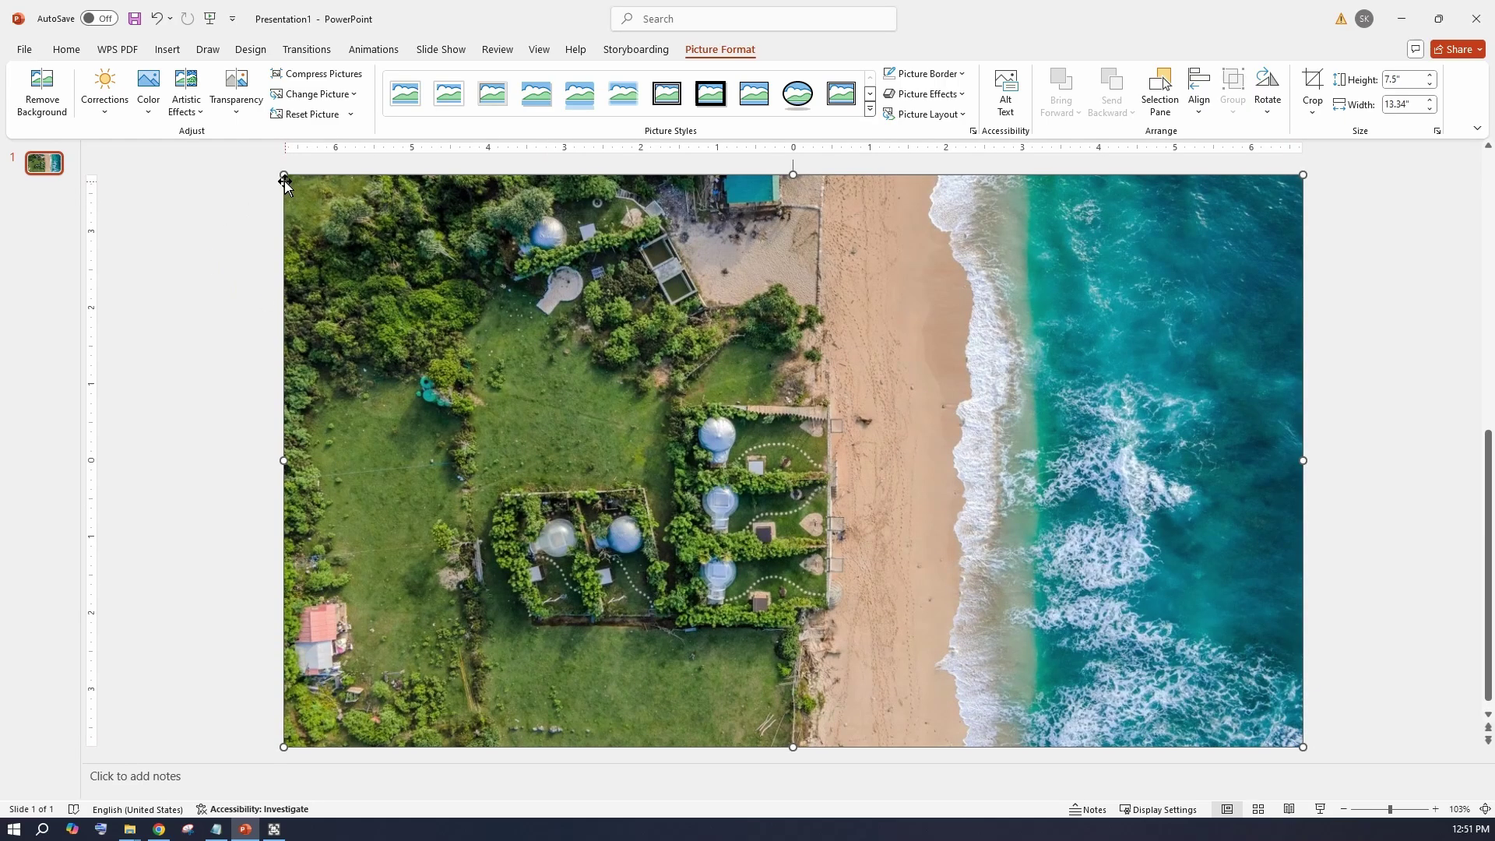
left_click_drag(283, 177, 285, 179)
left_click(187, 317)
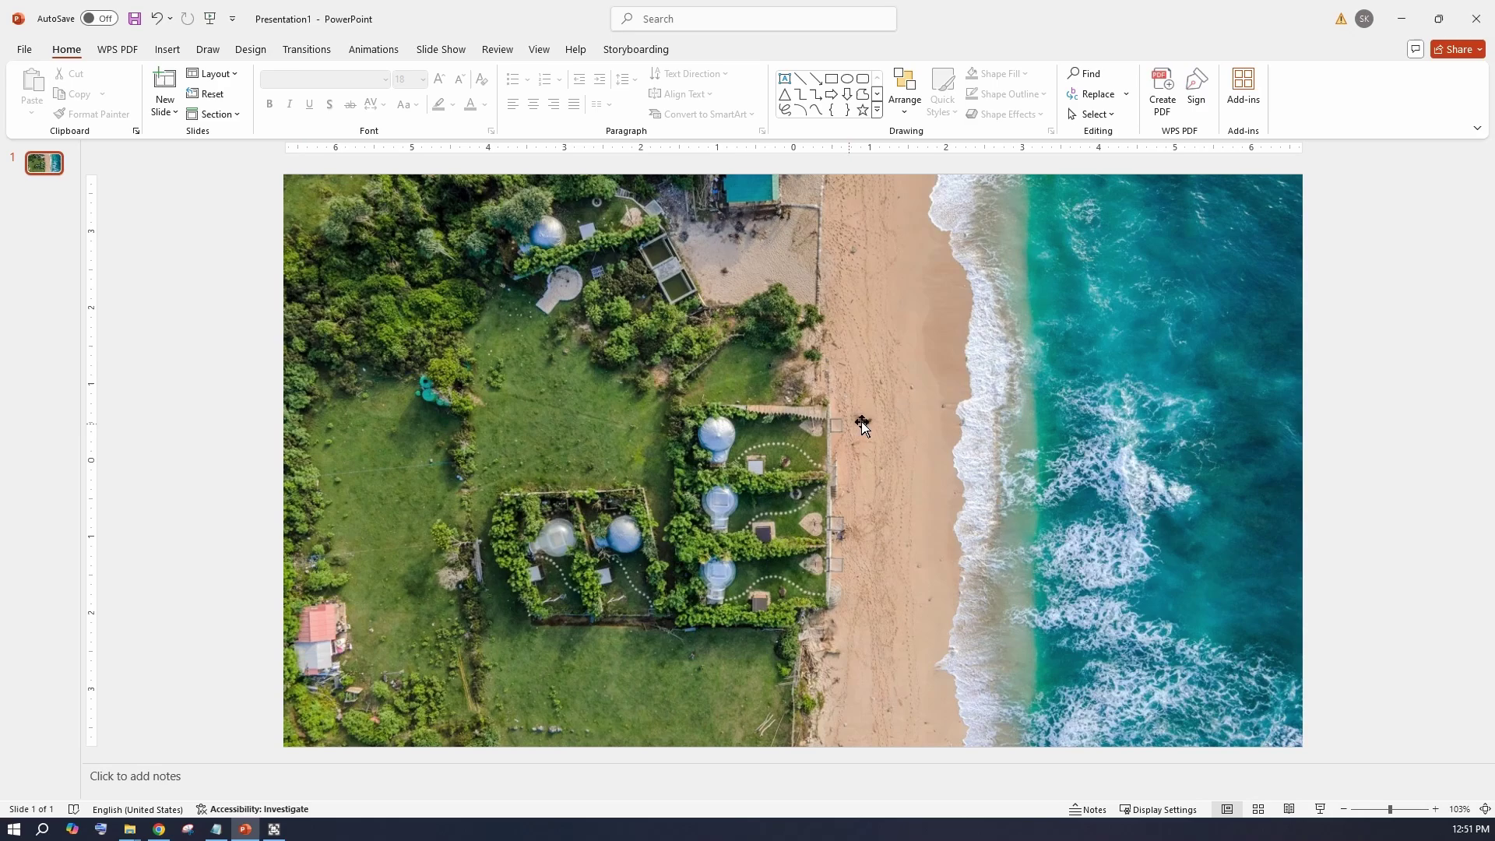
Draw a text box over the photo's centre and type BAHAMAS.
left_click(785, 80)
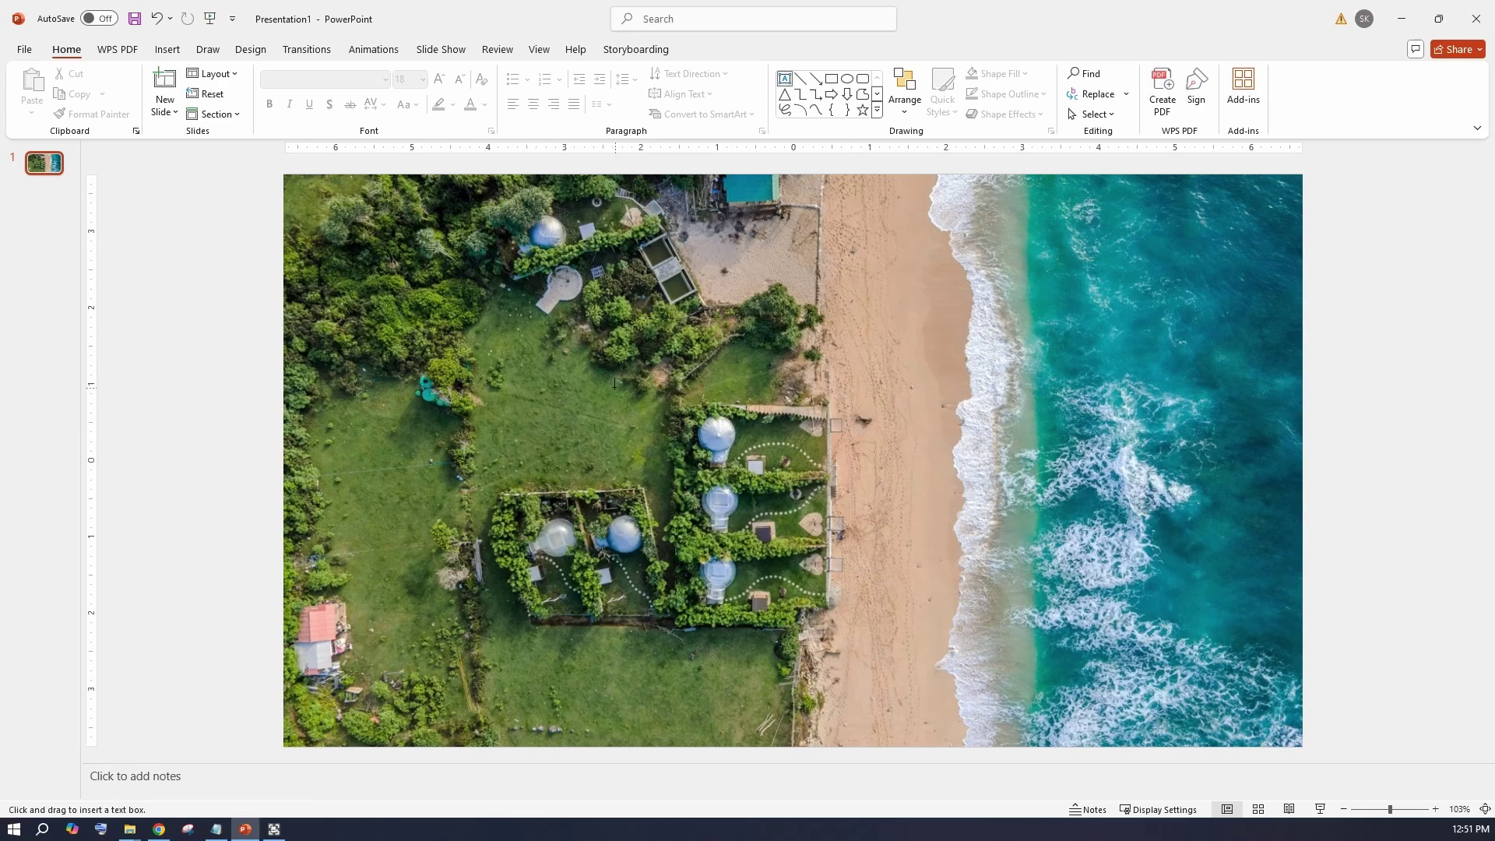
mouse_move(596, 376)
left_mouse_down()
mouse_move(895, 607)
mouse_move(1094, 633)
left_mouse_up()
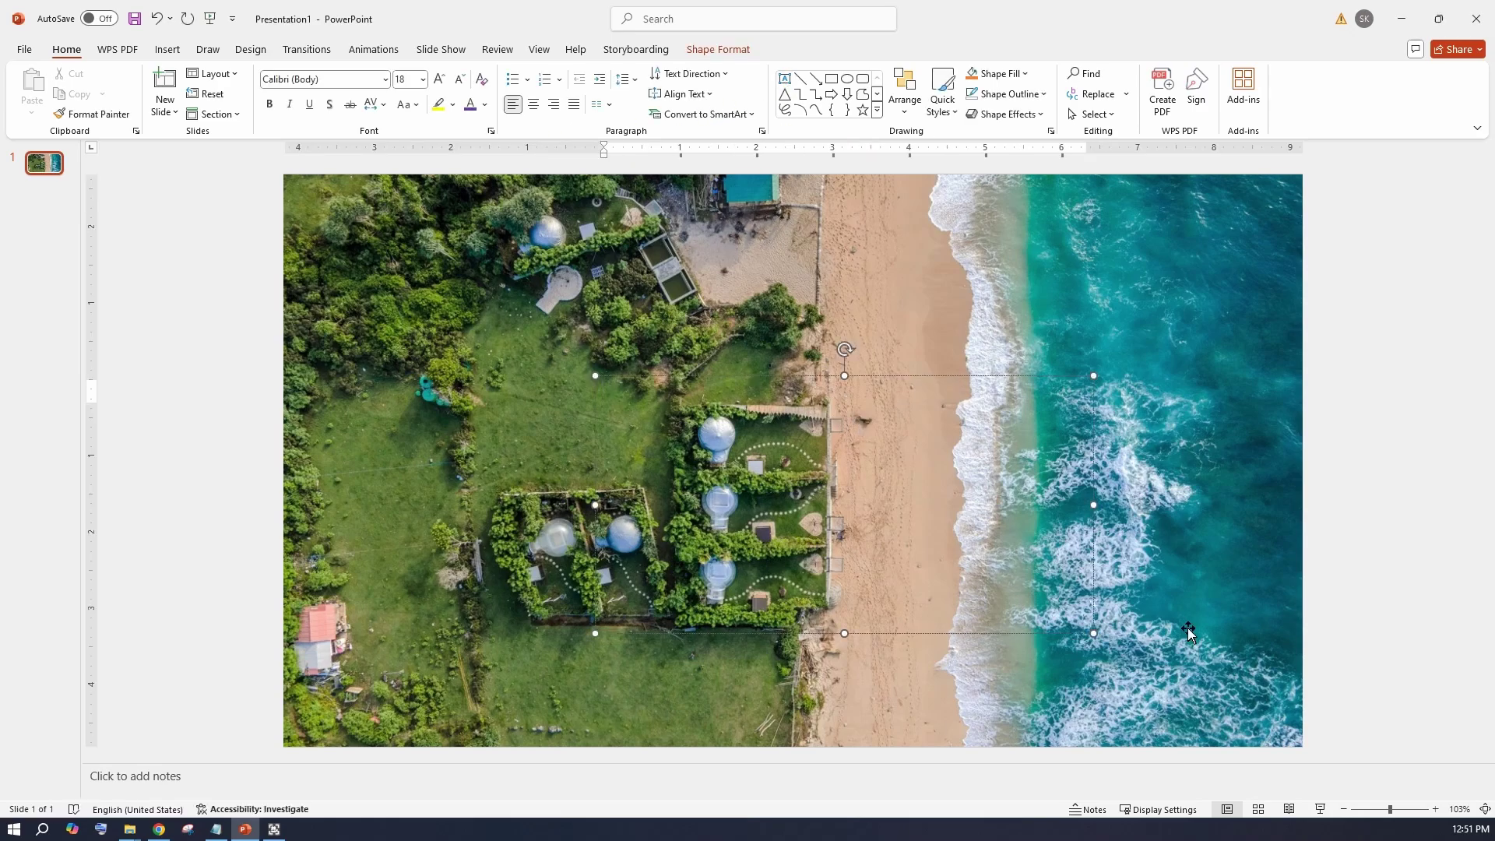
type("BAHAMAS")
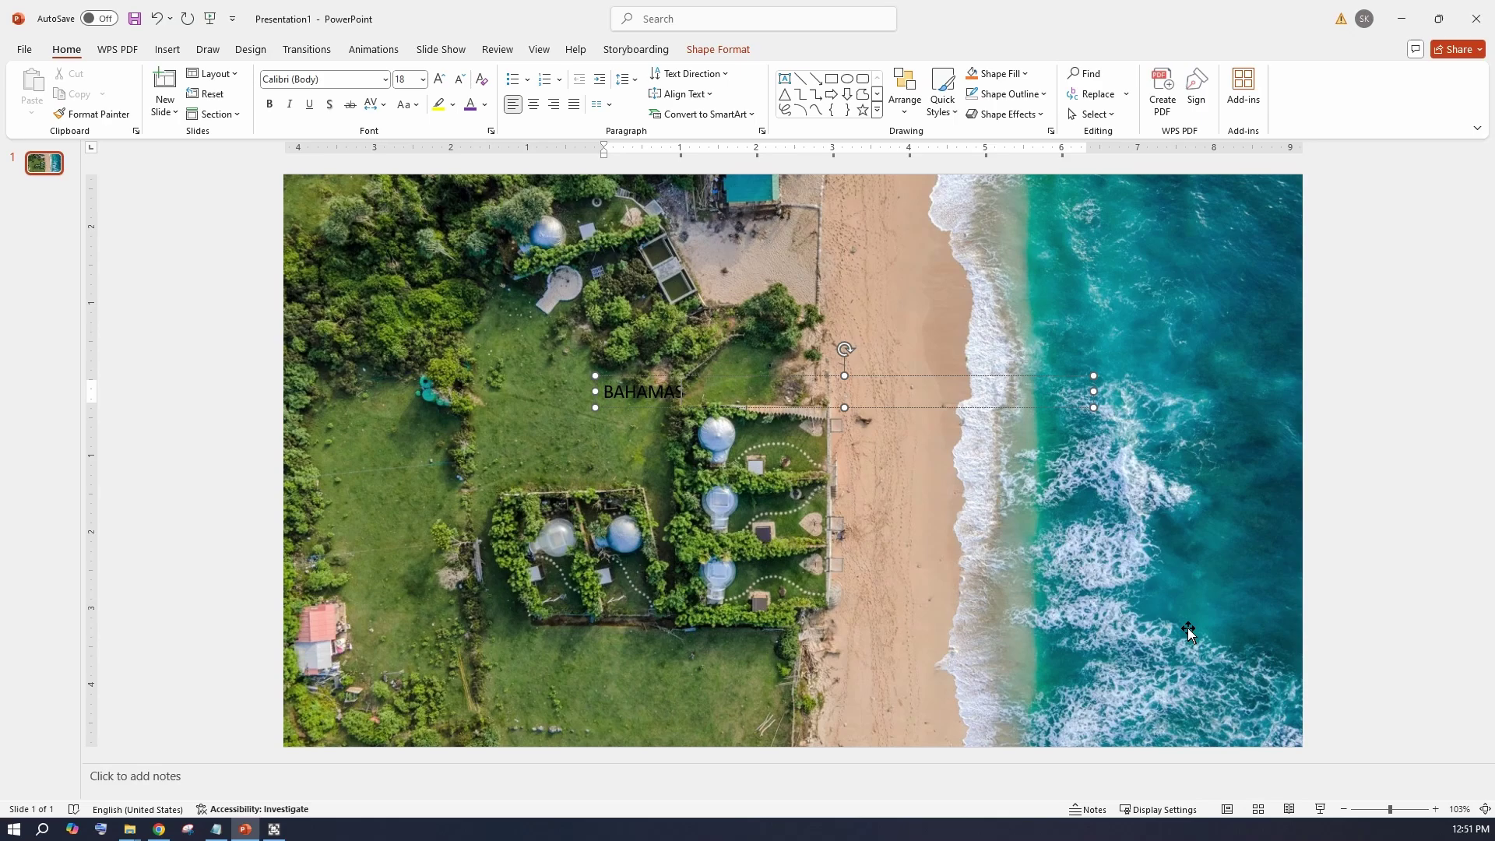
Centre the BAHAMAS text in its box and enlarge it to 199 pt.
key("Escape")
key("ctrl+shift+period")
key("ctrl+shift+period")
key("ctrl+shift+period")
key("ctrl+shift+period")
key("ctrl+shift+period")
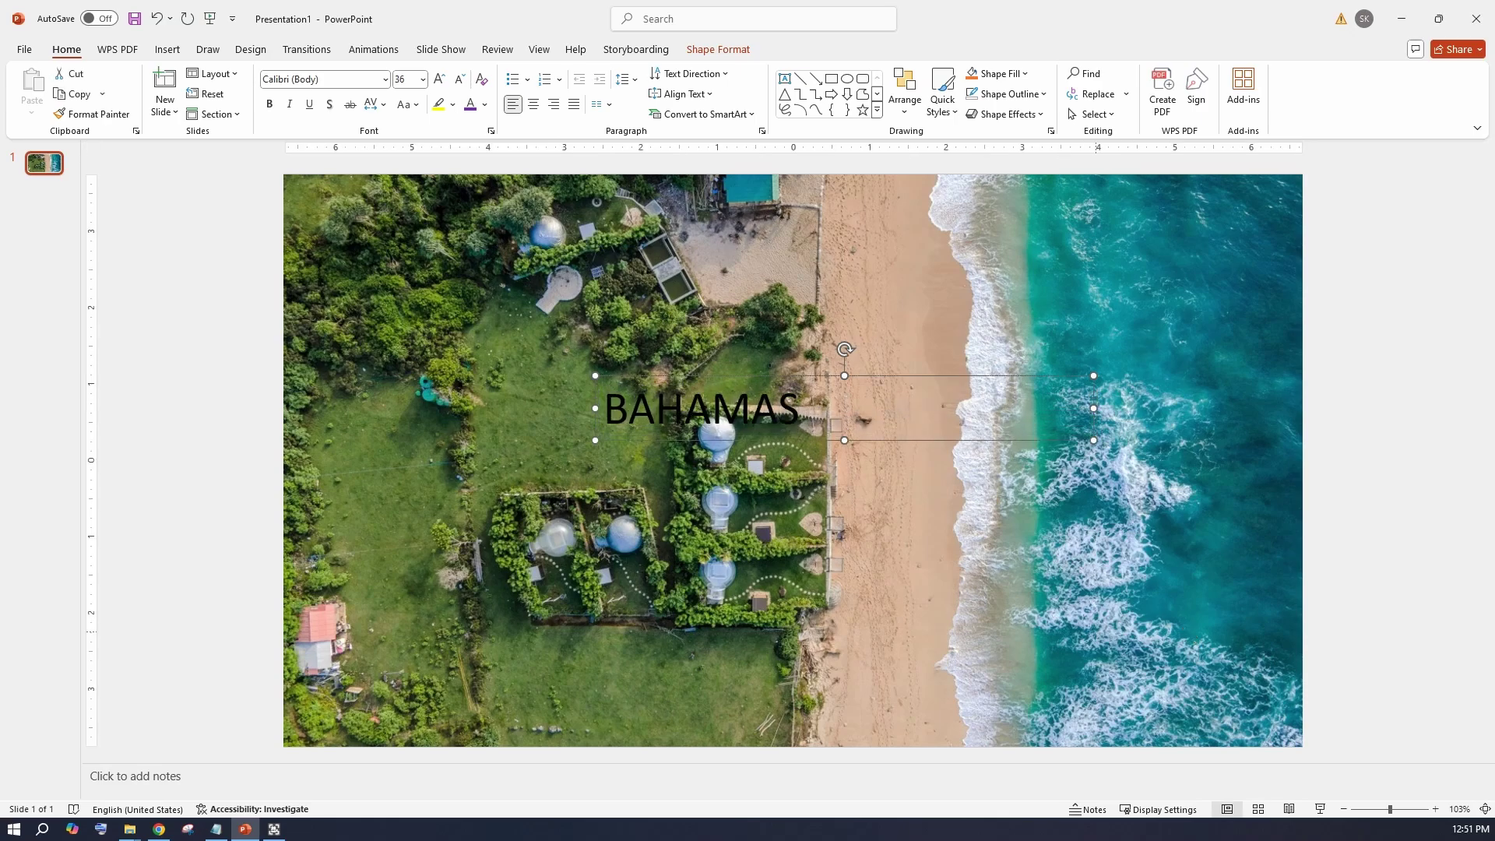
key("ctrl+shift+period")
key("ctrl+shift+period")
key("ctrl+shift+period")
key("ctrl+shift+period")
key("ctrl+shift+period")
key("ctrl+shift+period")
key("ctrl+shift+period")
key("ctrl+shift+period")
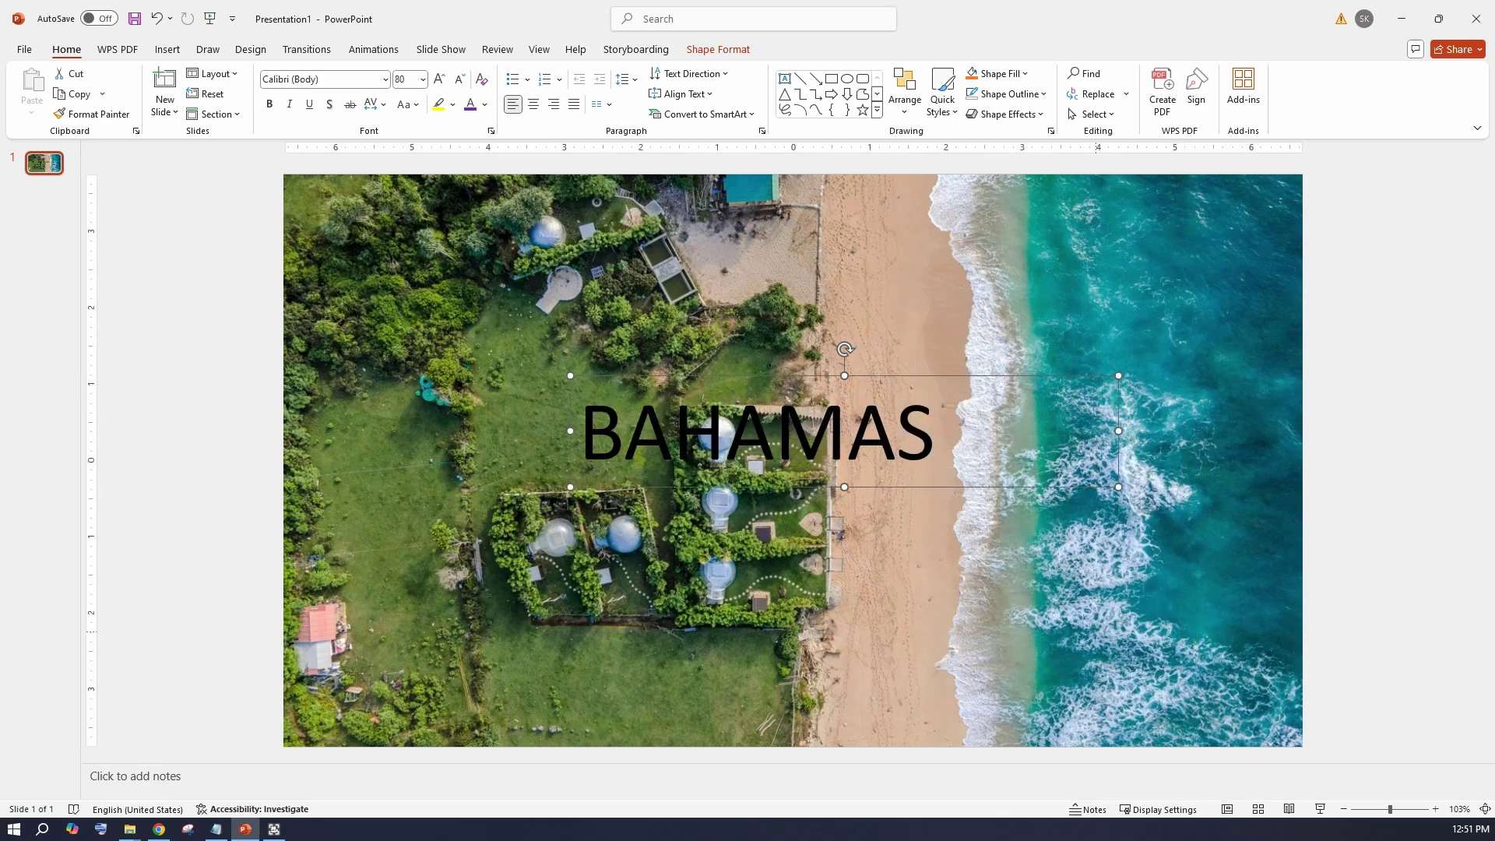
key("ctrl+e")
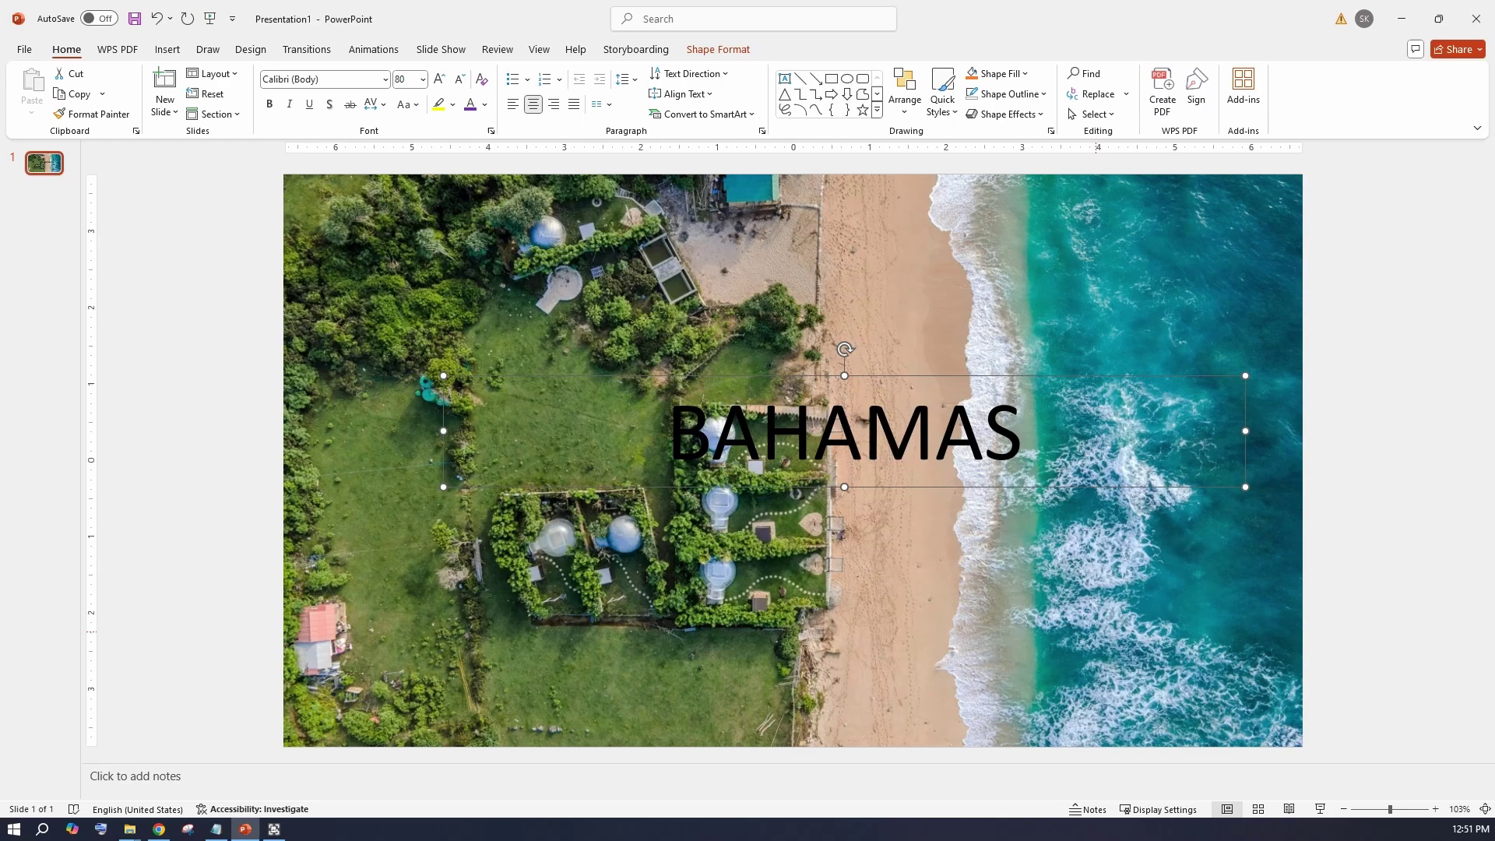
key("ctrl+shift+period")
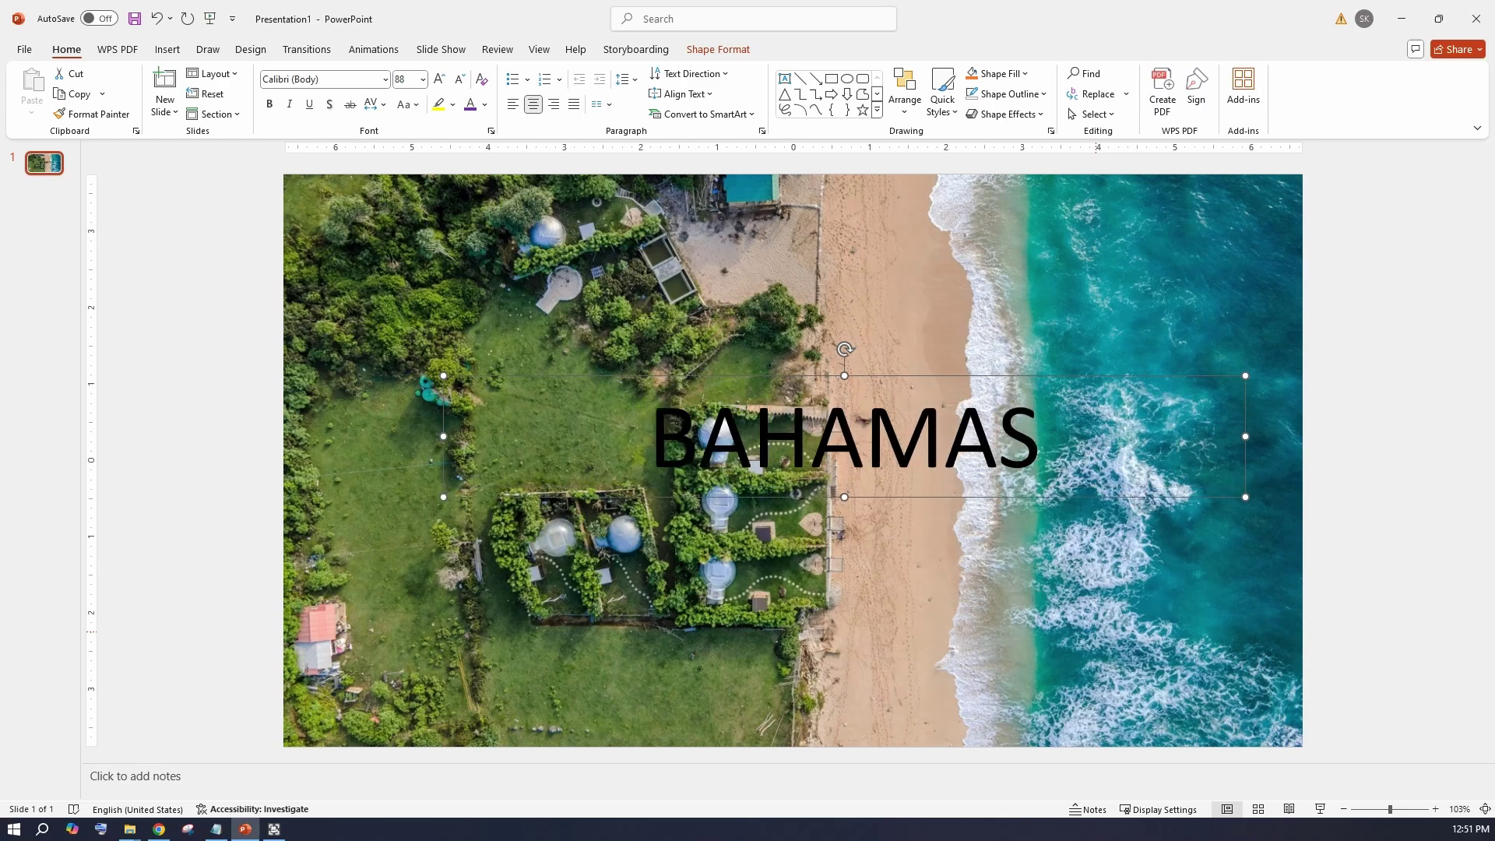
key("ctrl+shift+period")
key("ctrl+shift+period")
key("ctrl+shift+period")
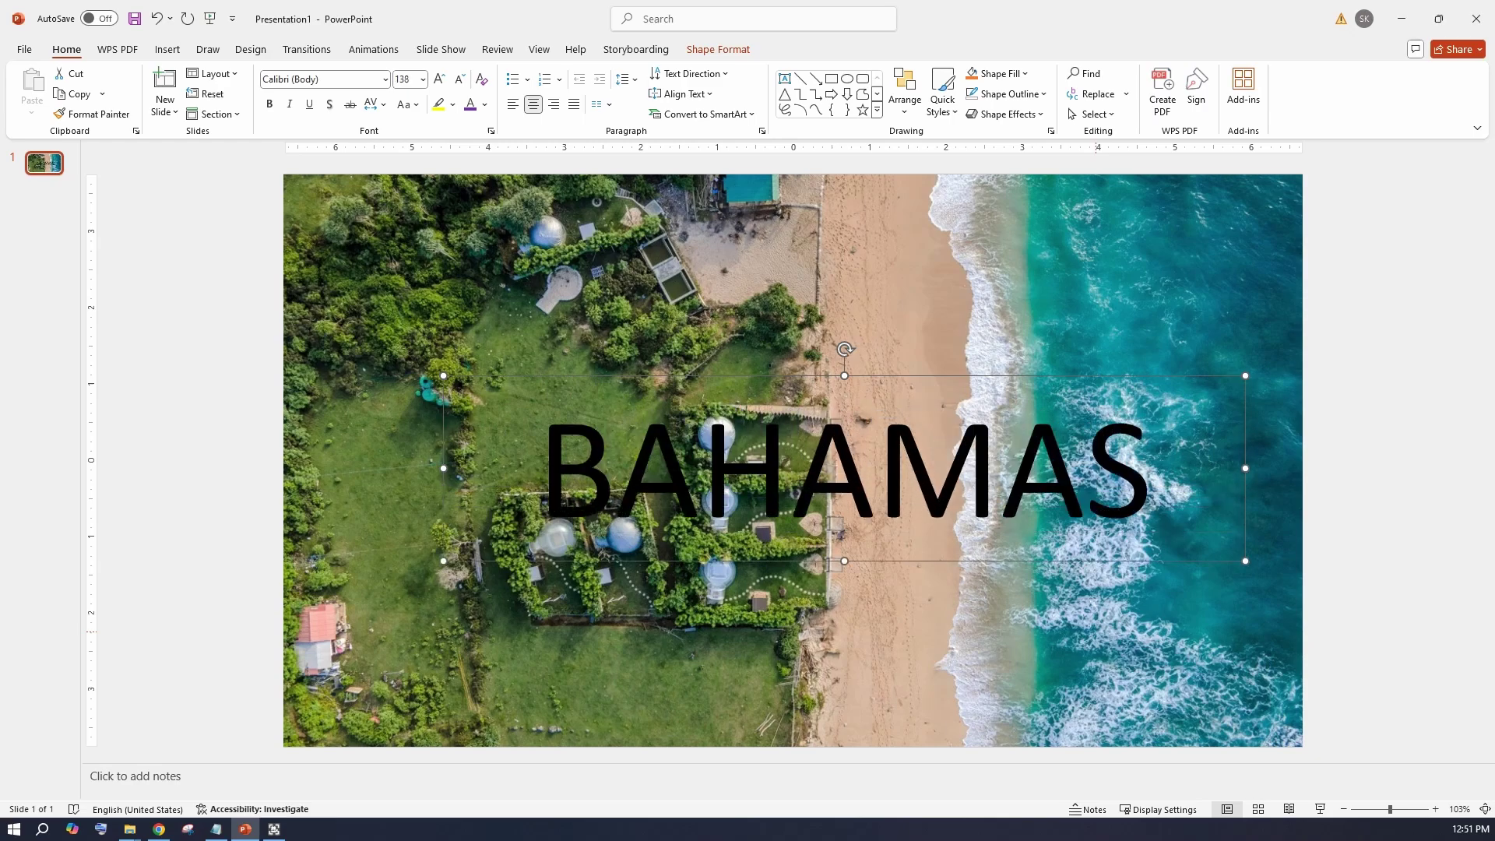
key("ctrl+shift+period")
key("ctrl+shift+period")
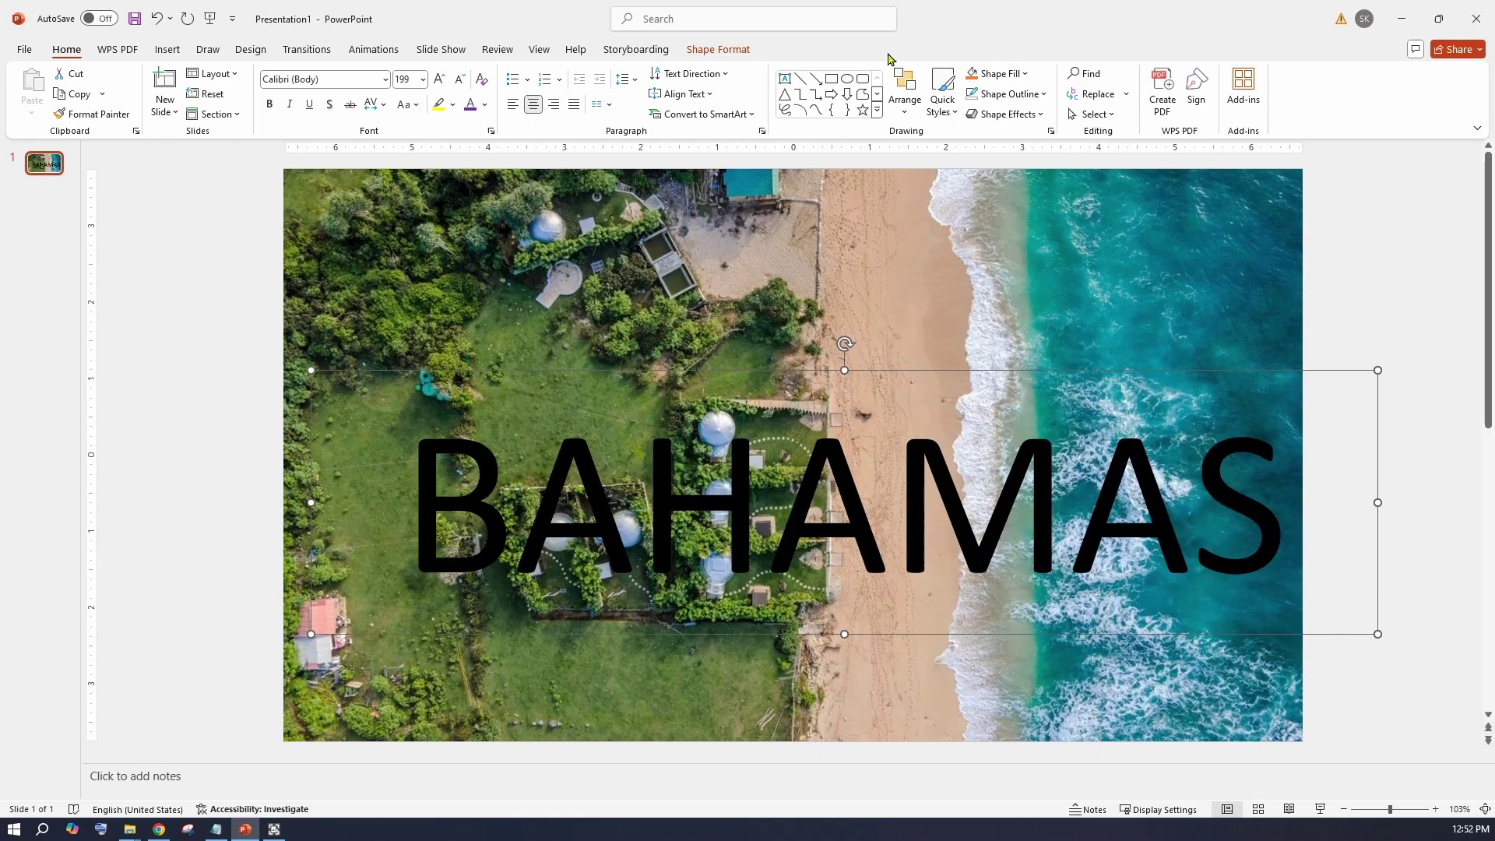
Align the BAHAMAS text box to the slide's centre and middle.
left_click(715, 49)
left_click(1112, 97)
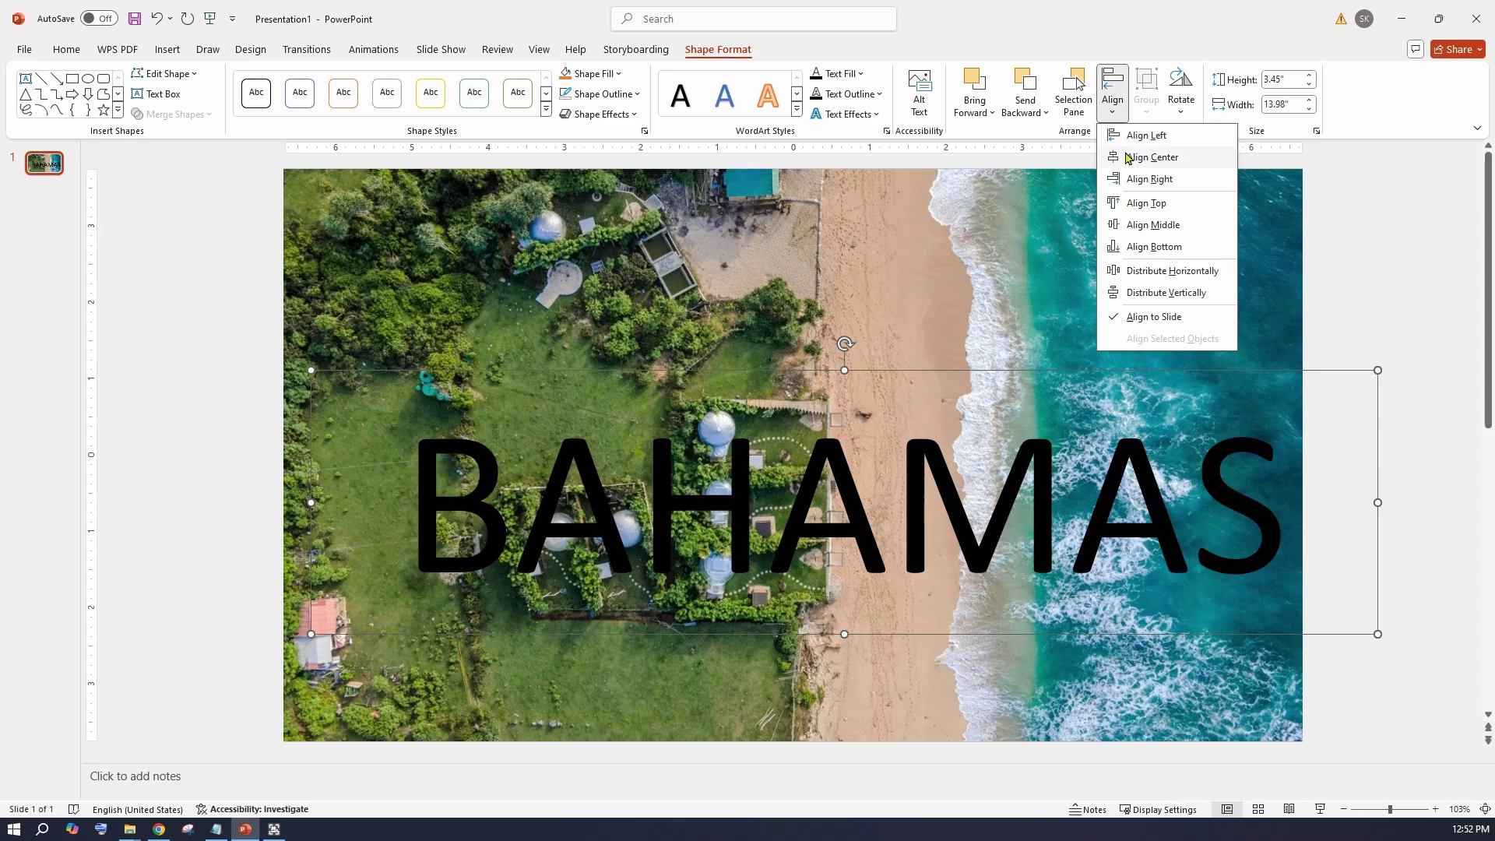
left_click(1142, 158)
left_click(1116, 117)
left_click(1125, 225)
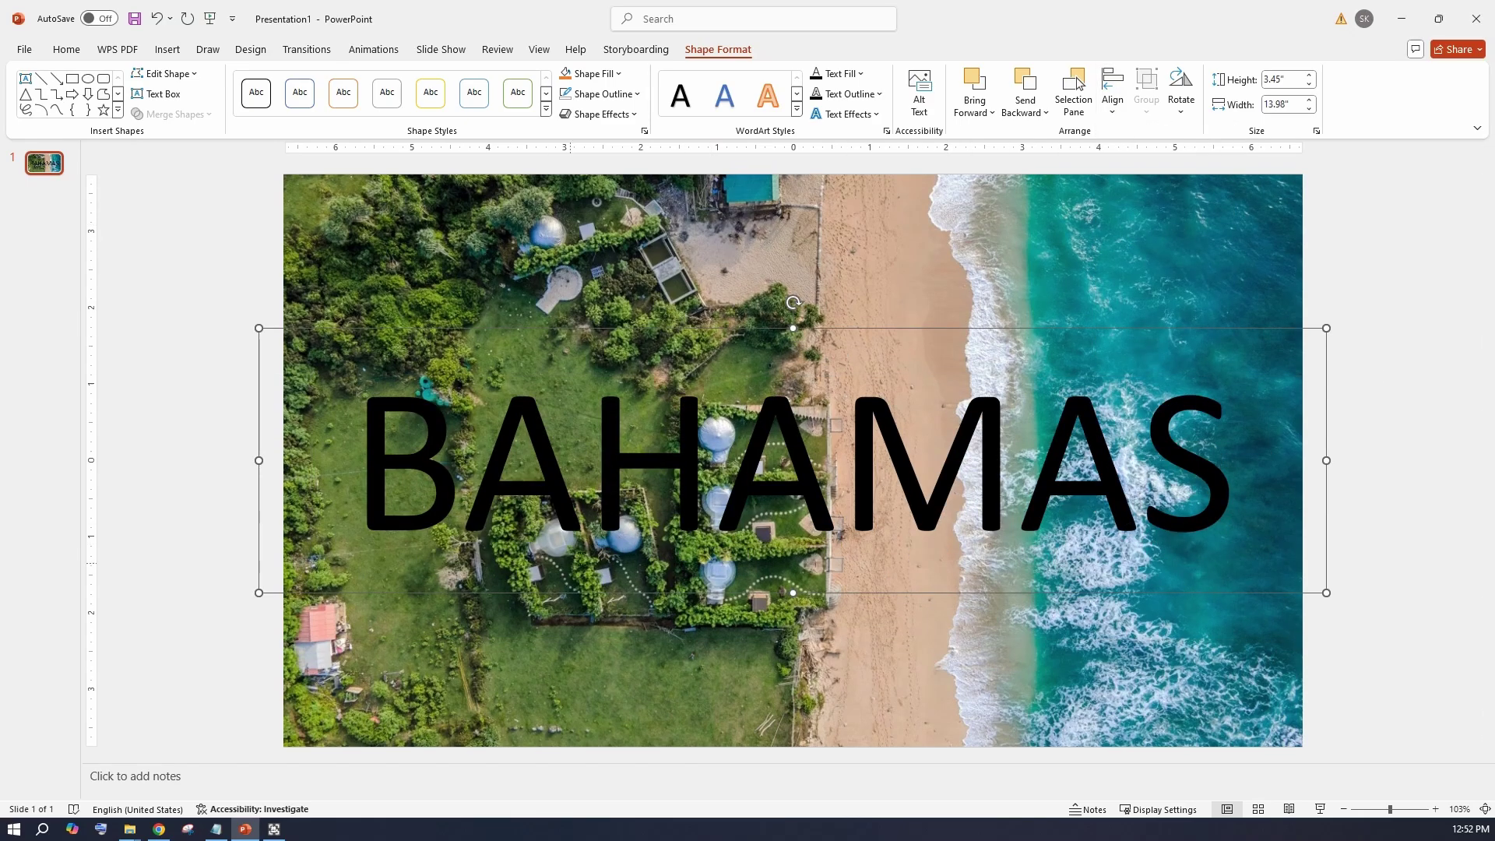
Set BAHAMAS in the Capture it font with white text colour.
left_click(67, 49)
left_click(386, 78)
scroll(357, 411, "down", 10)
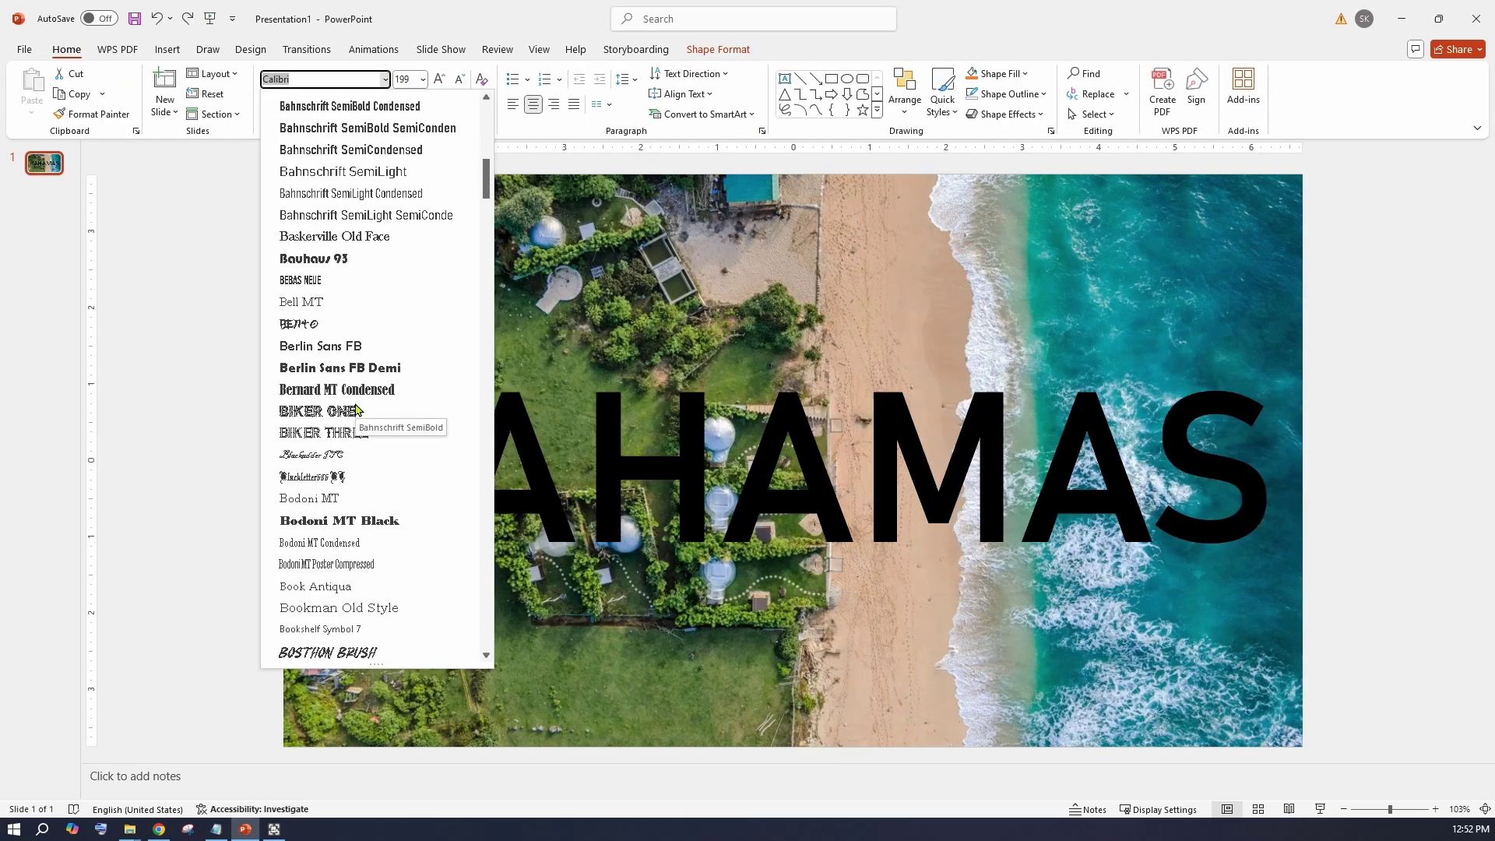
scroll(357, 410, "down", 5)
scroll(357, 411, "down", 6)
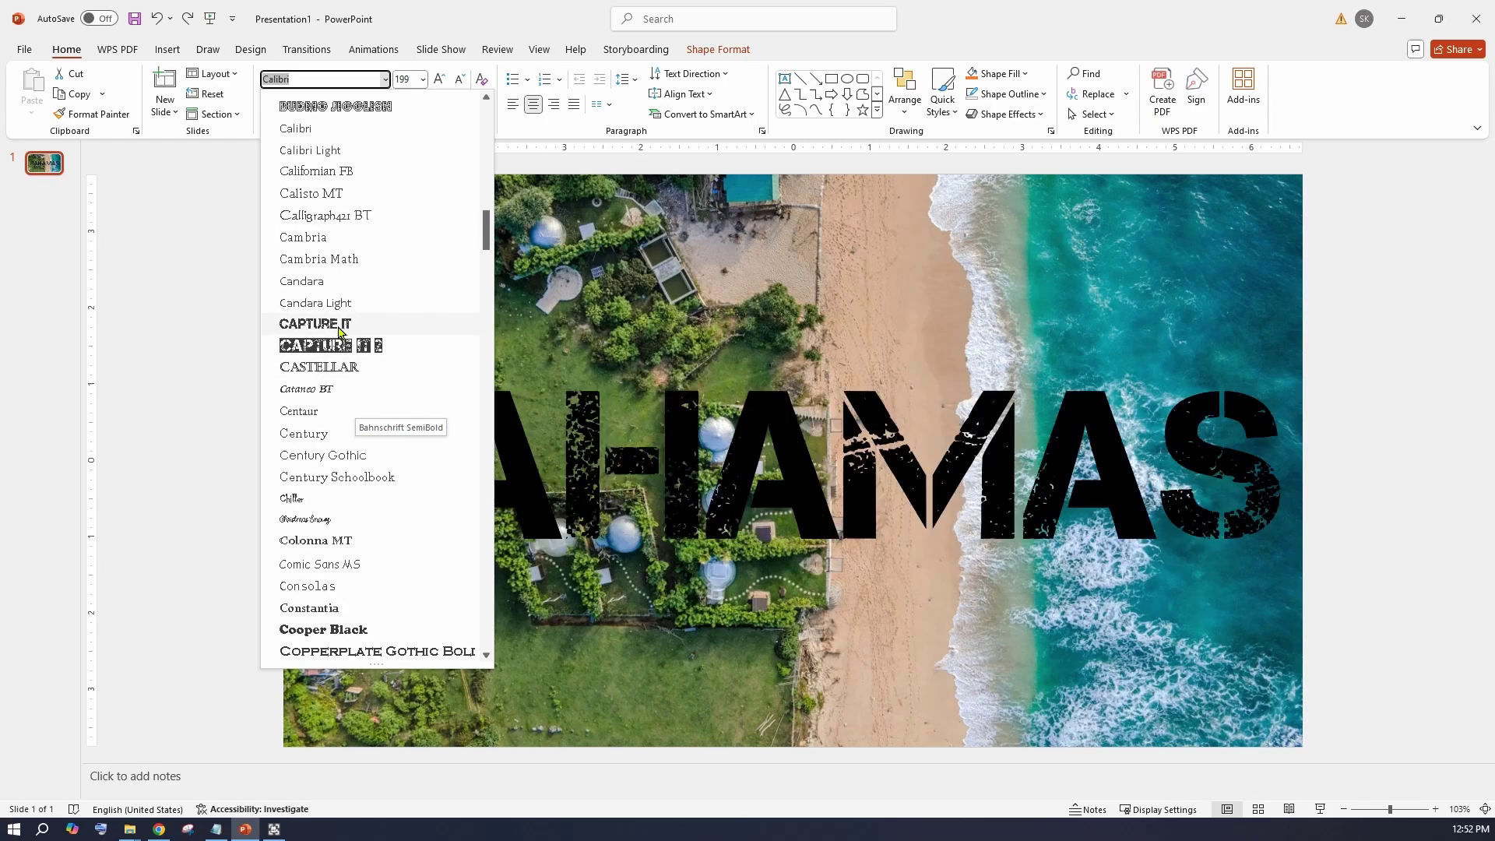
left_click(339, 324)
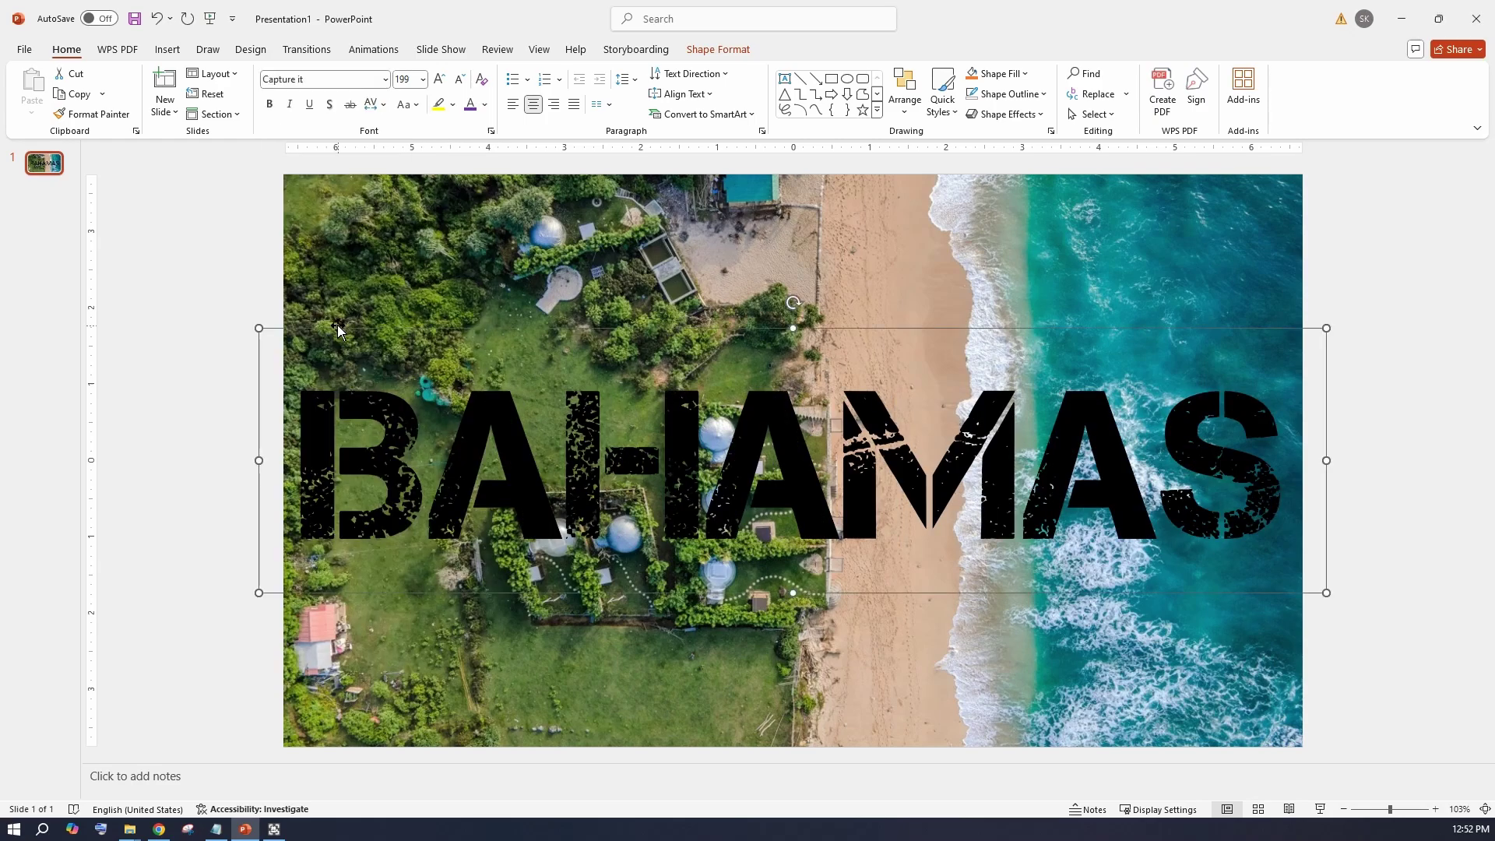
left_click(484, 104)
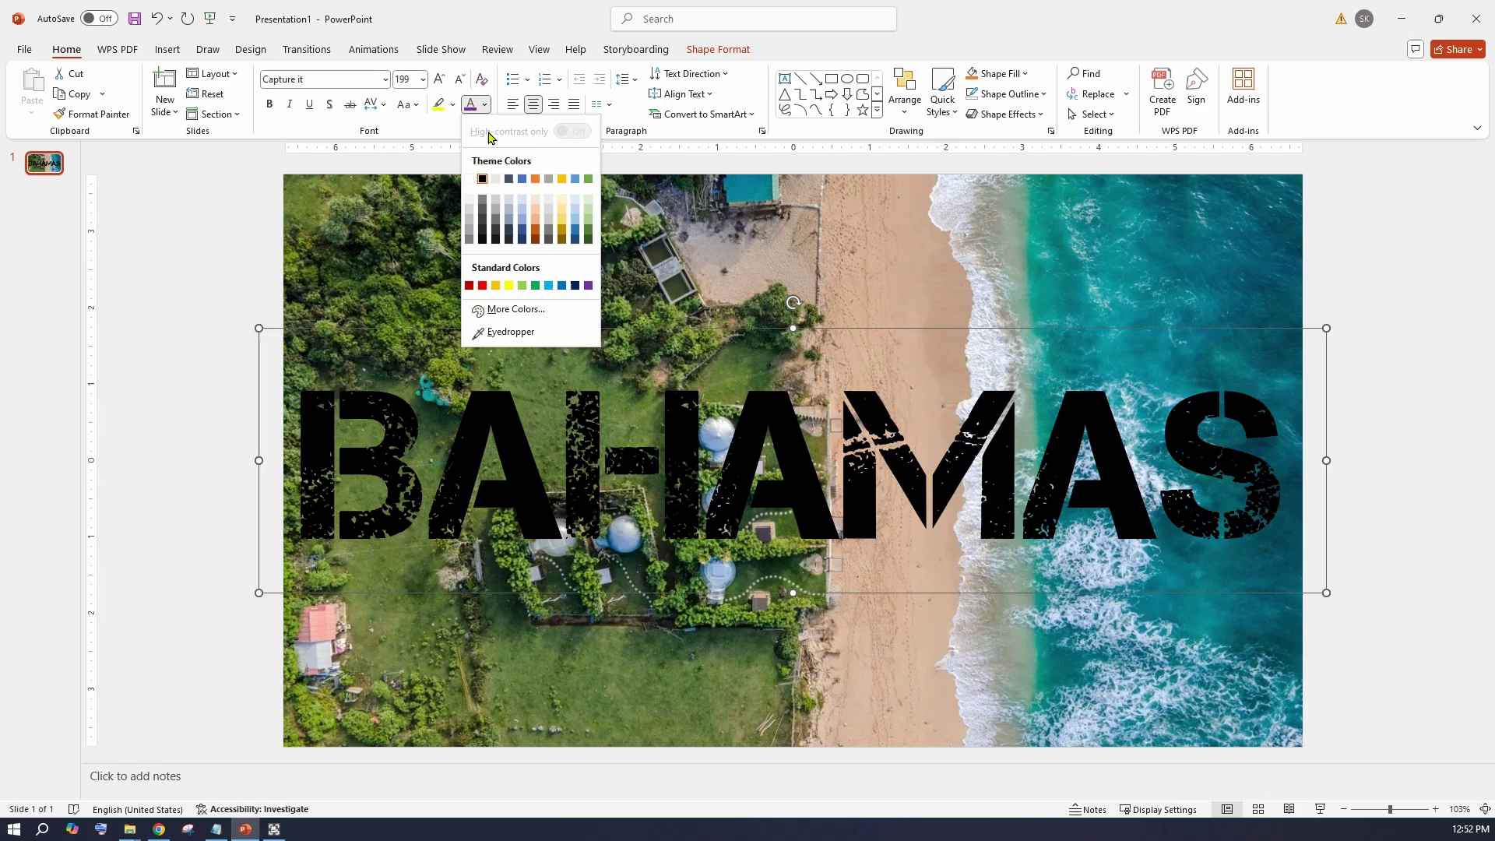
left_click(469, 179)
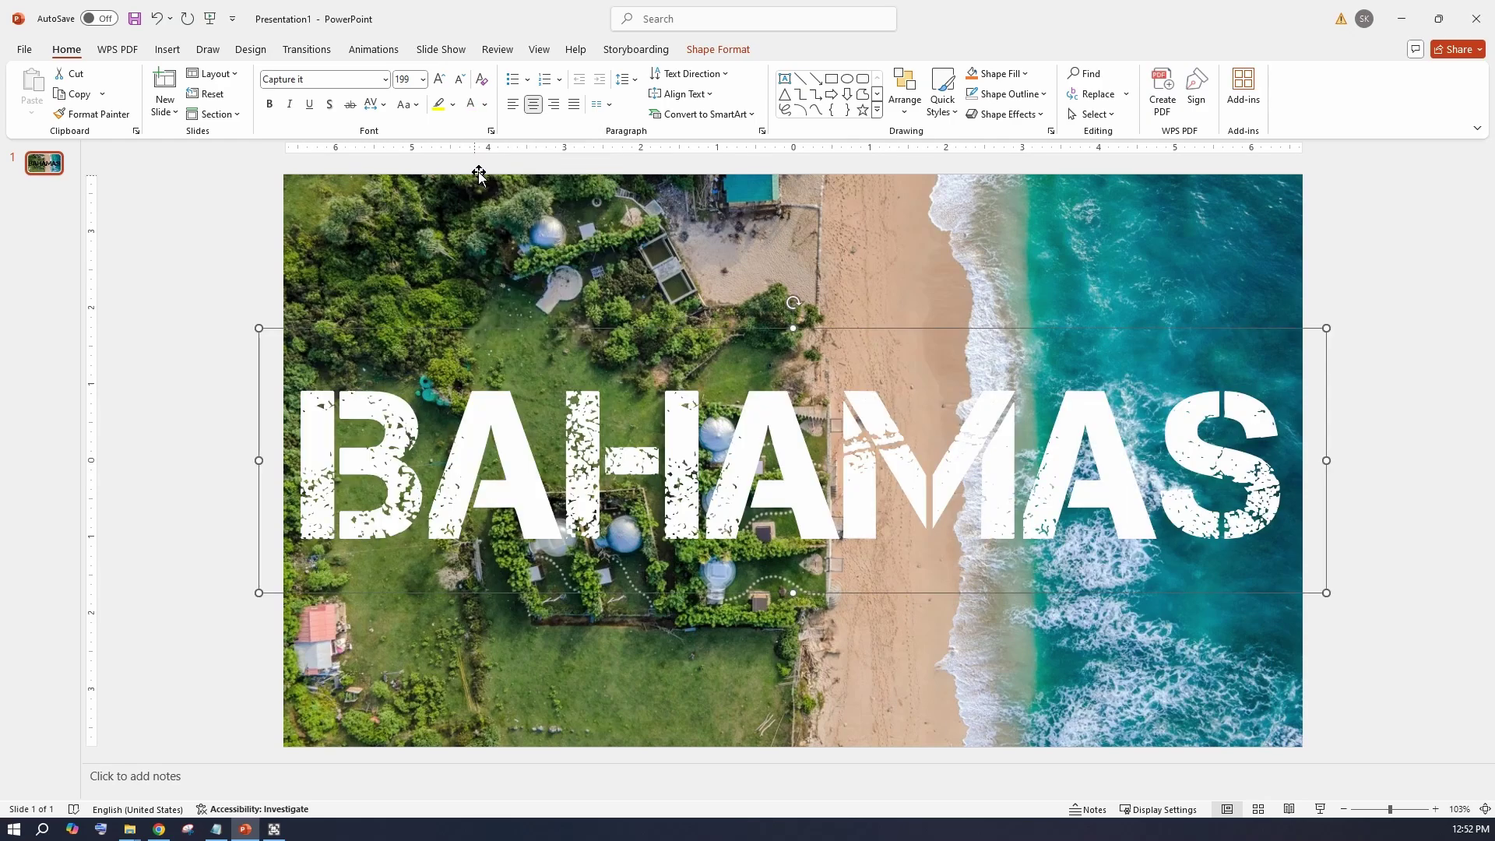
Give the BAHAMAS text a centred outer shadow effect.
left_click(720, 50)
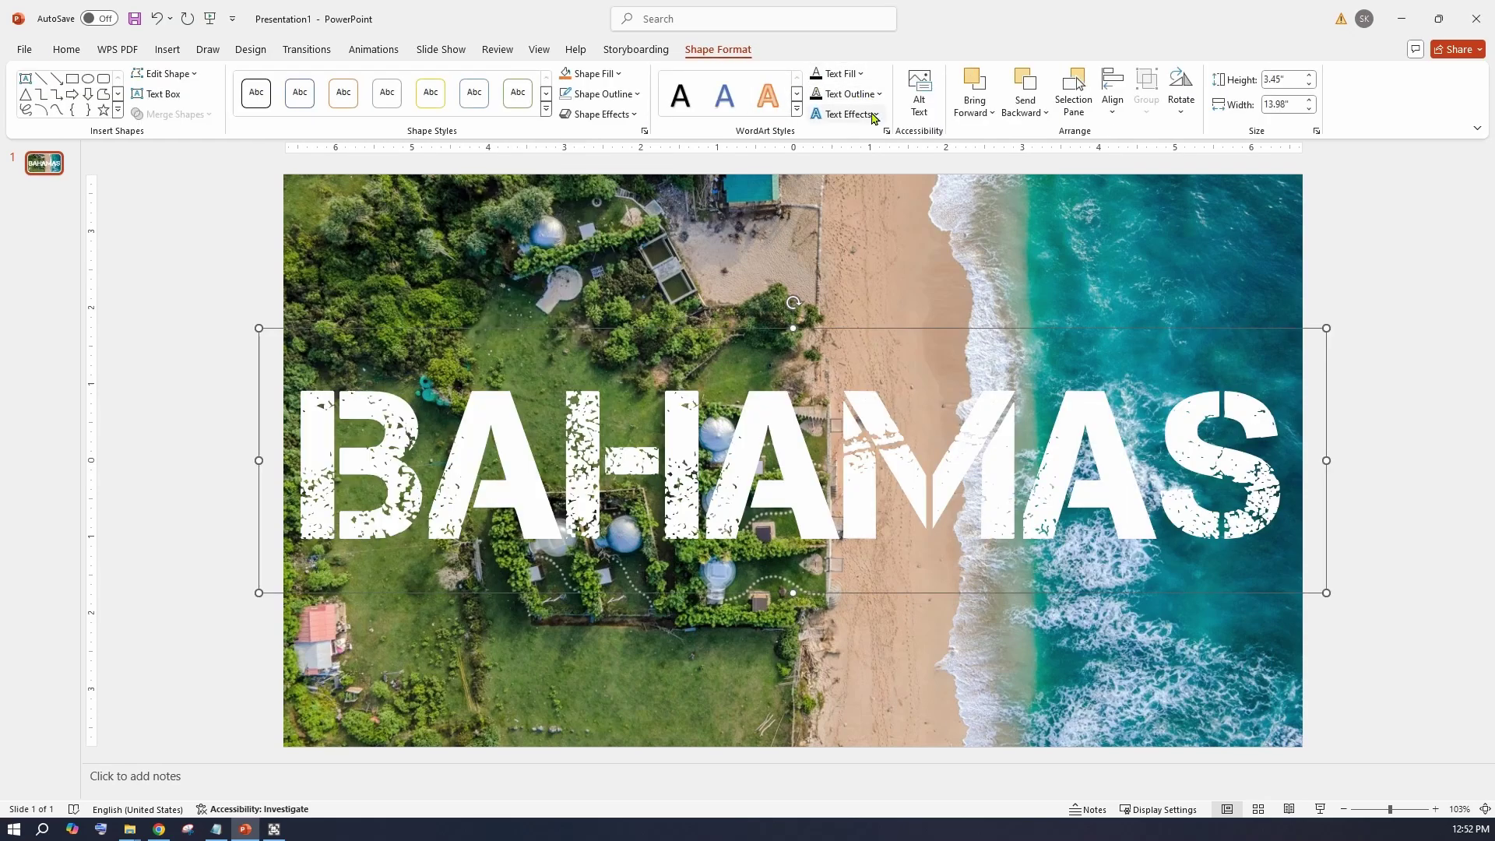
left_click(848, 114)
mouse_move(867, 149)
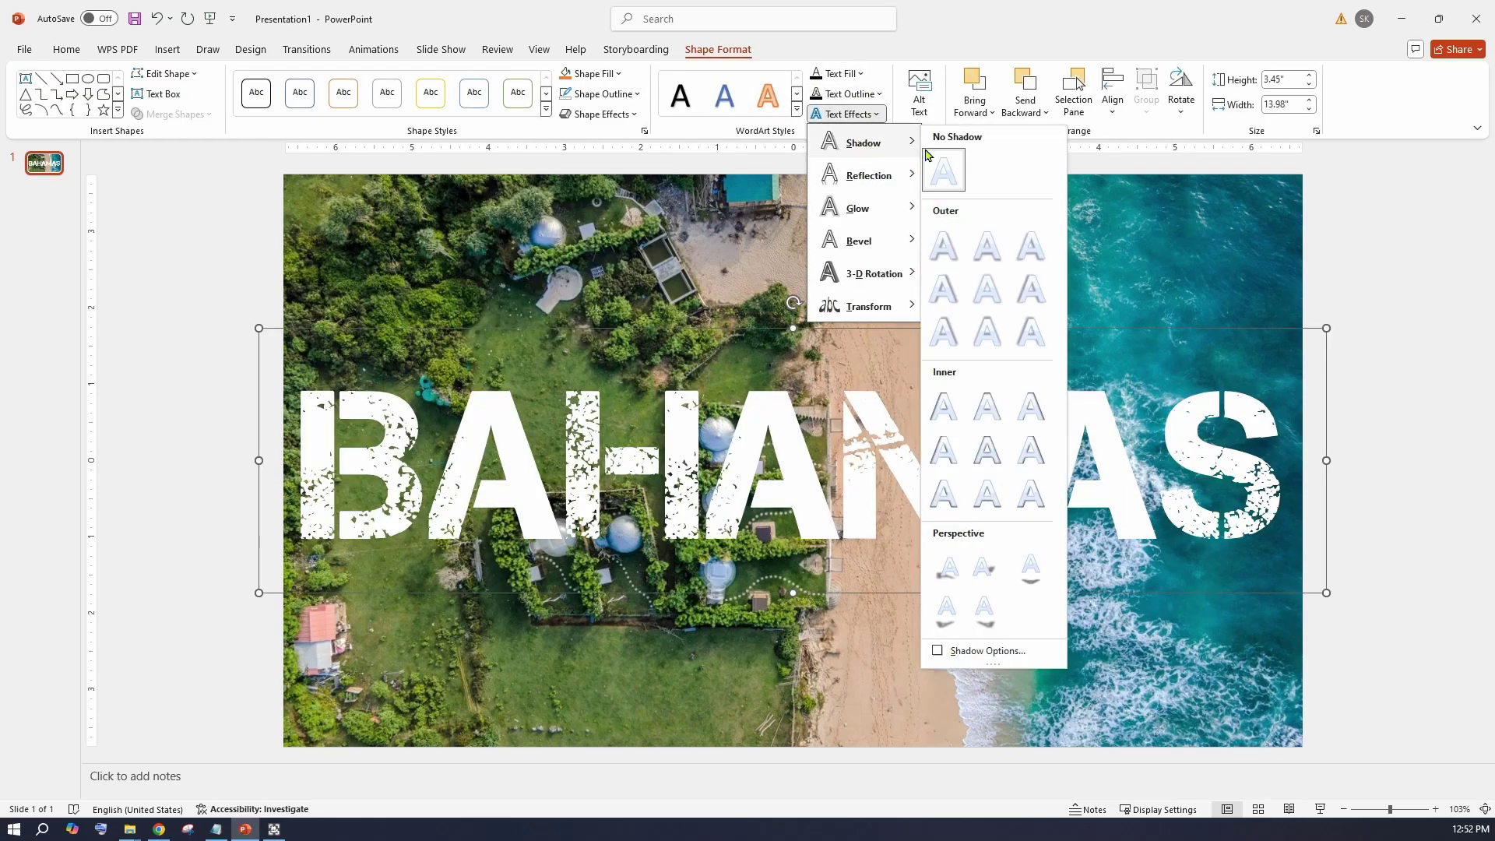
left_click(987, 290)
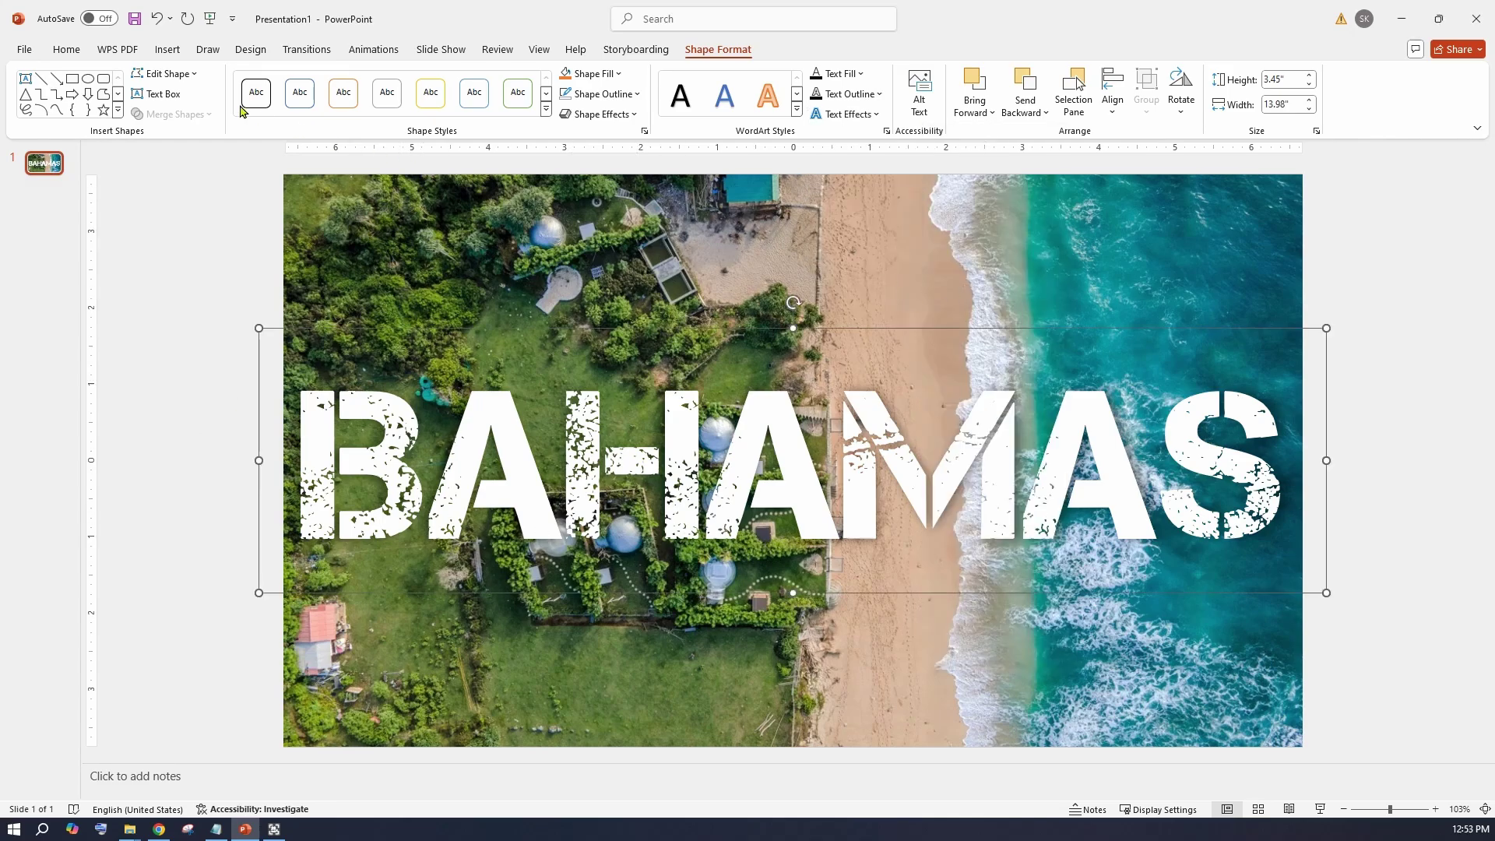
Decrease the BAHAMAS font size to 166 pt.
left_click(66, 50)
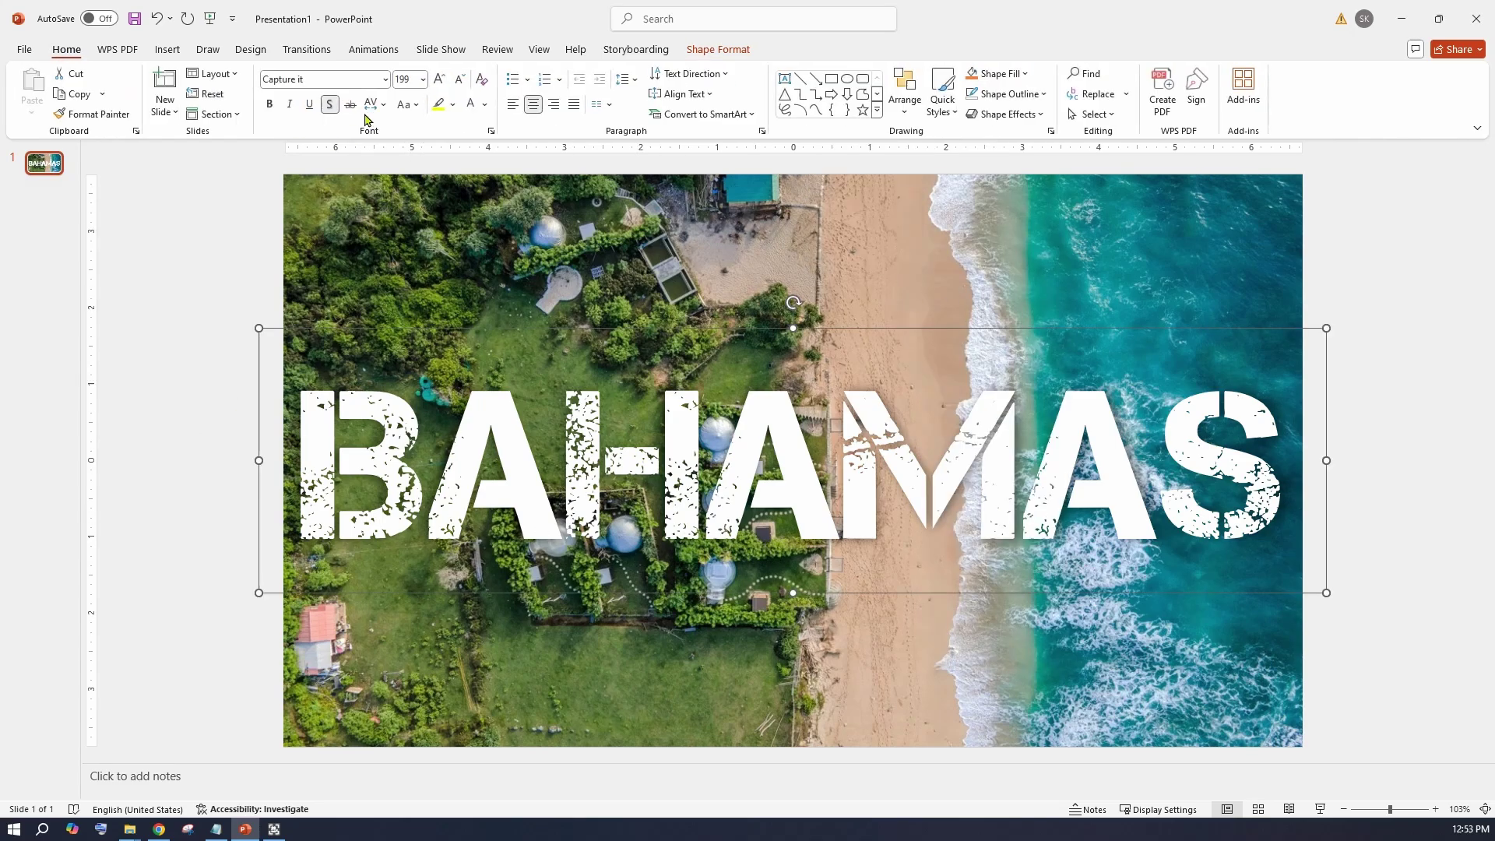
left_click(461, 80)
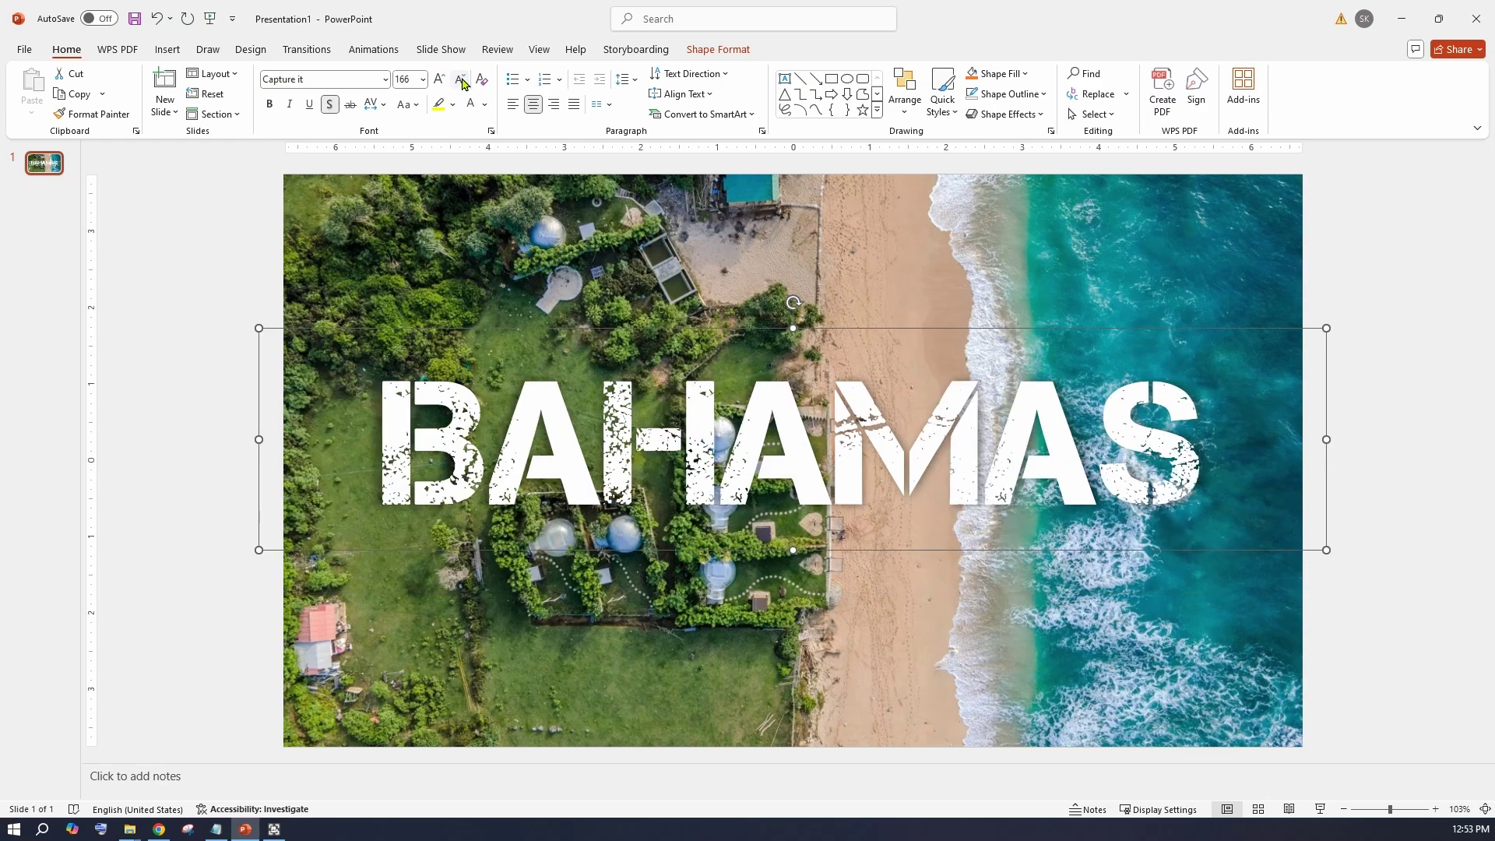
left_click(1362, 587)
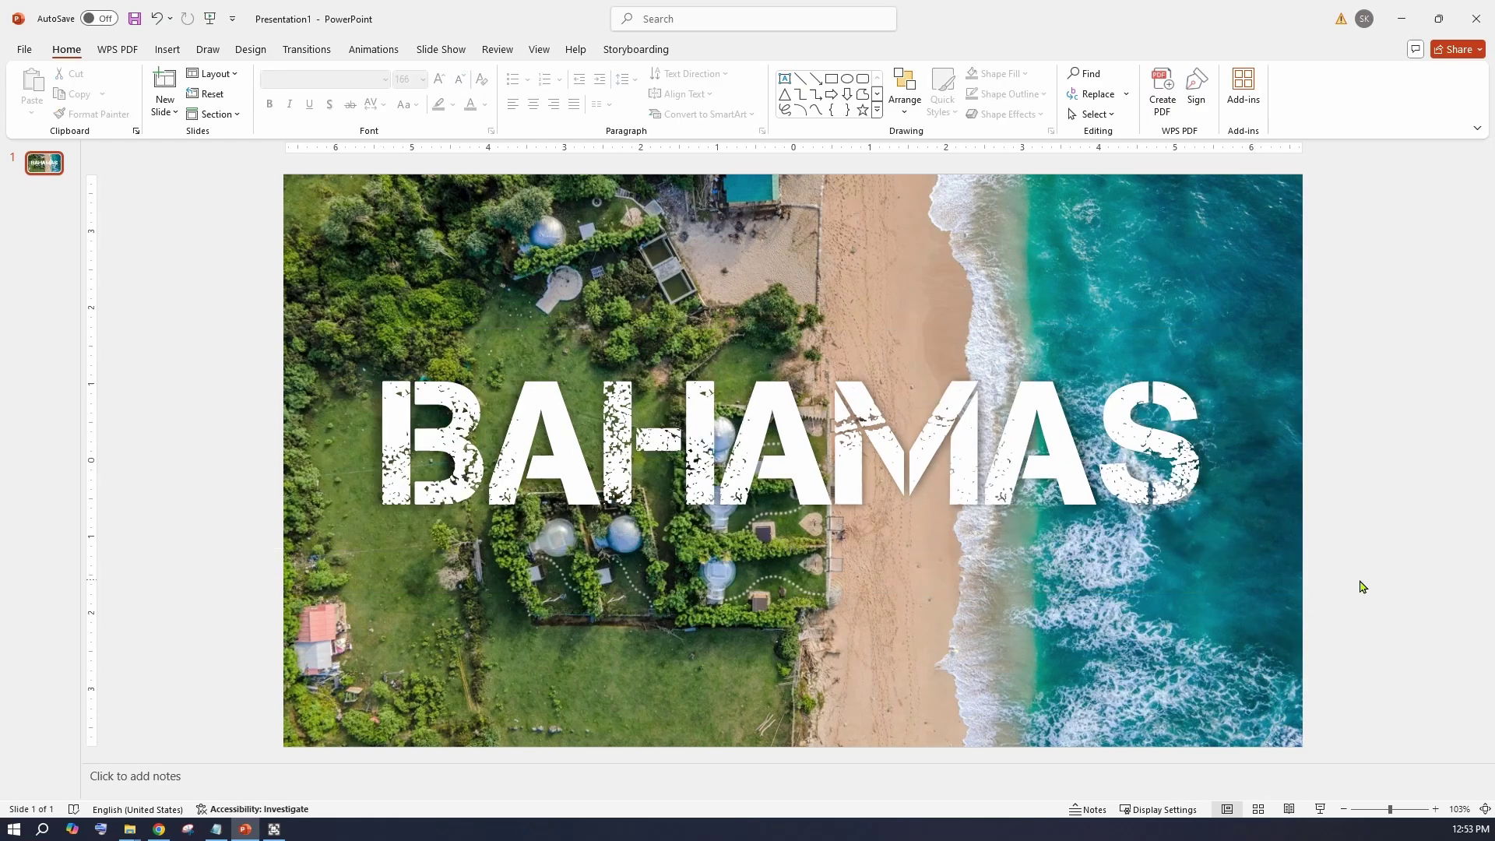
Draw a slide-sized rectangle with the yellow shape style and no outline.
left_click(833, 80)
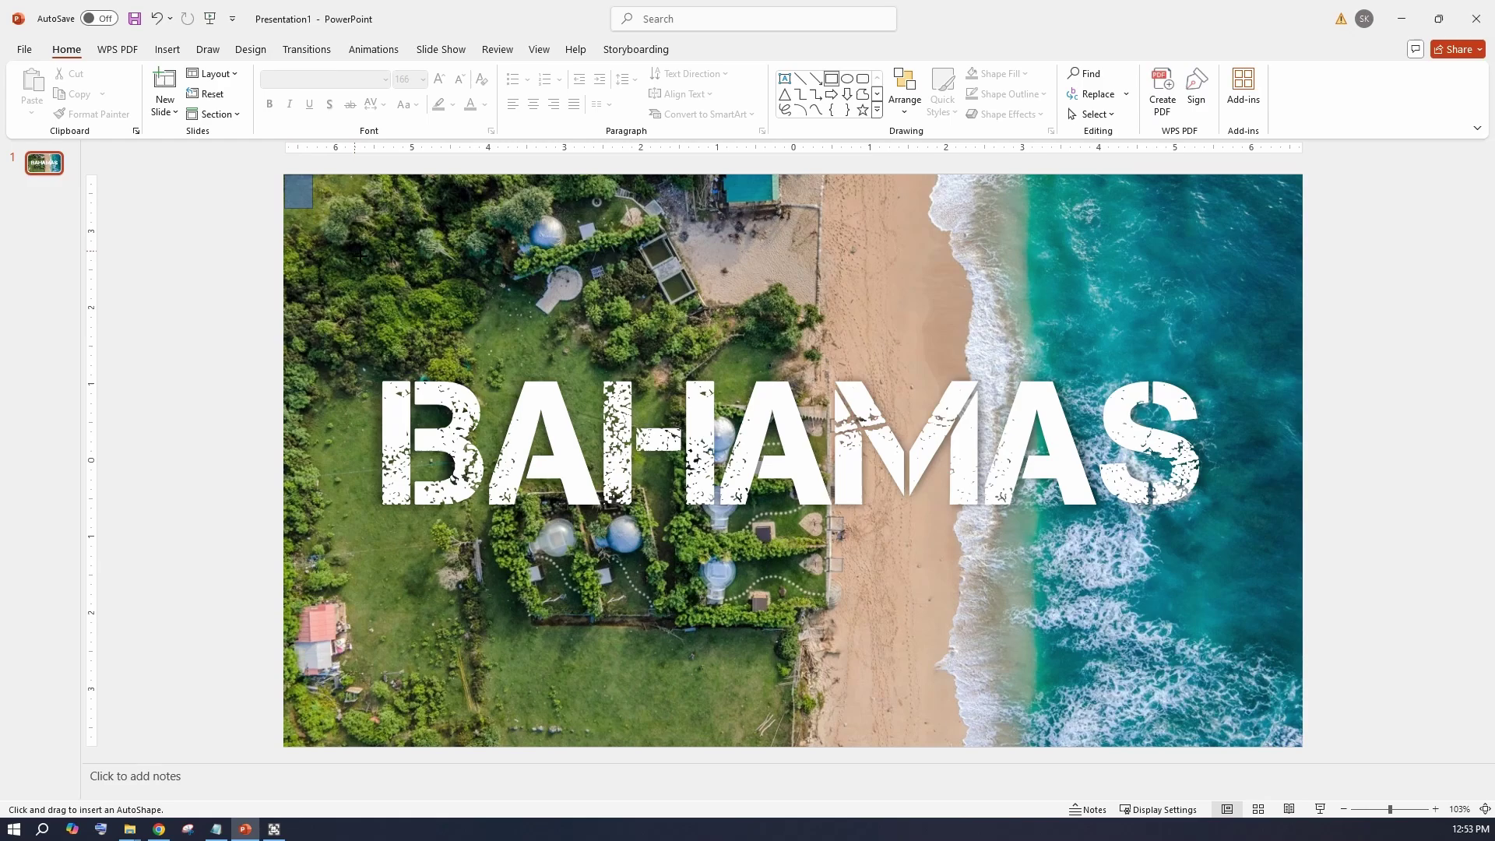
left_click_drag(313, 208, 1304, 746)
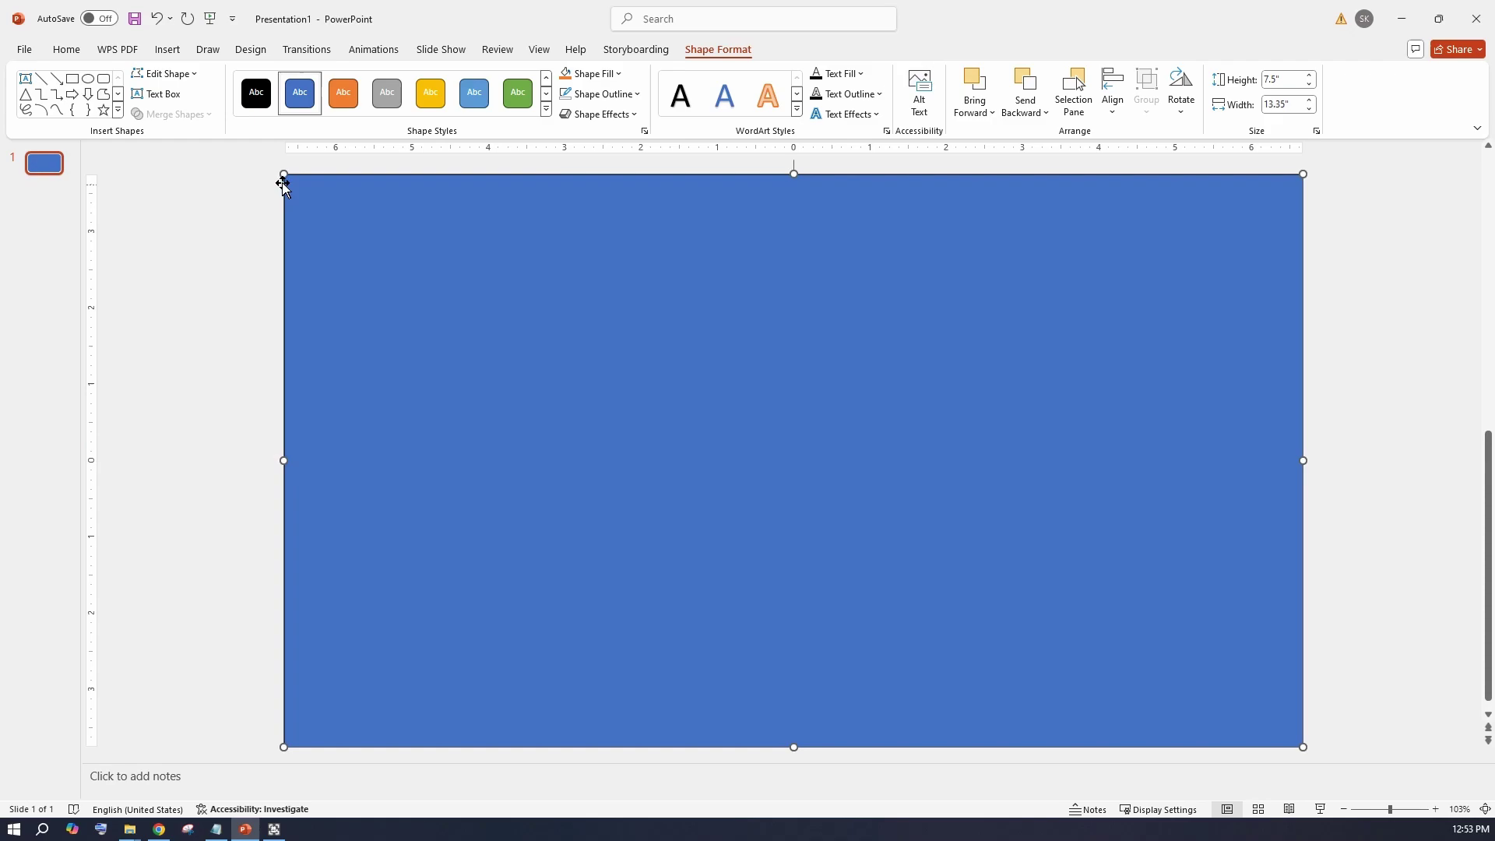
left_click_drag(283, 185, 281, 178)
left_click(431, 93)
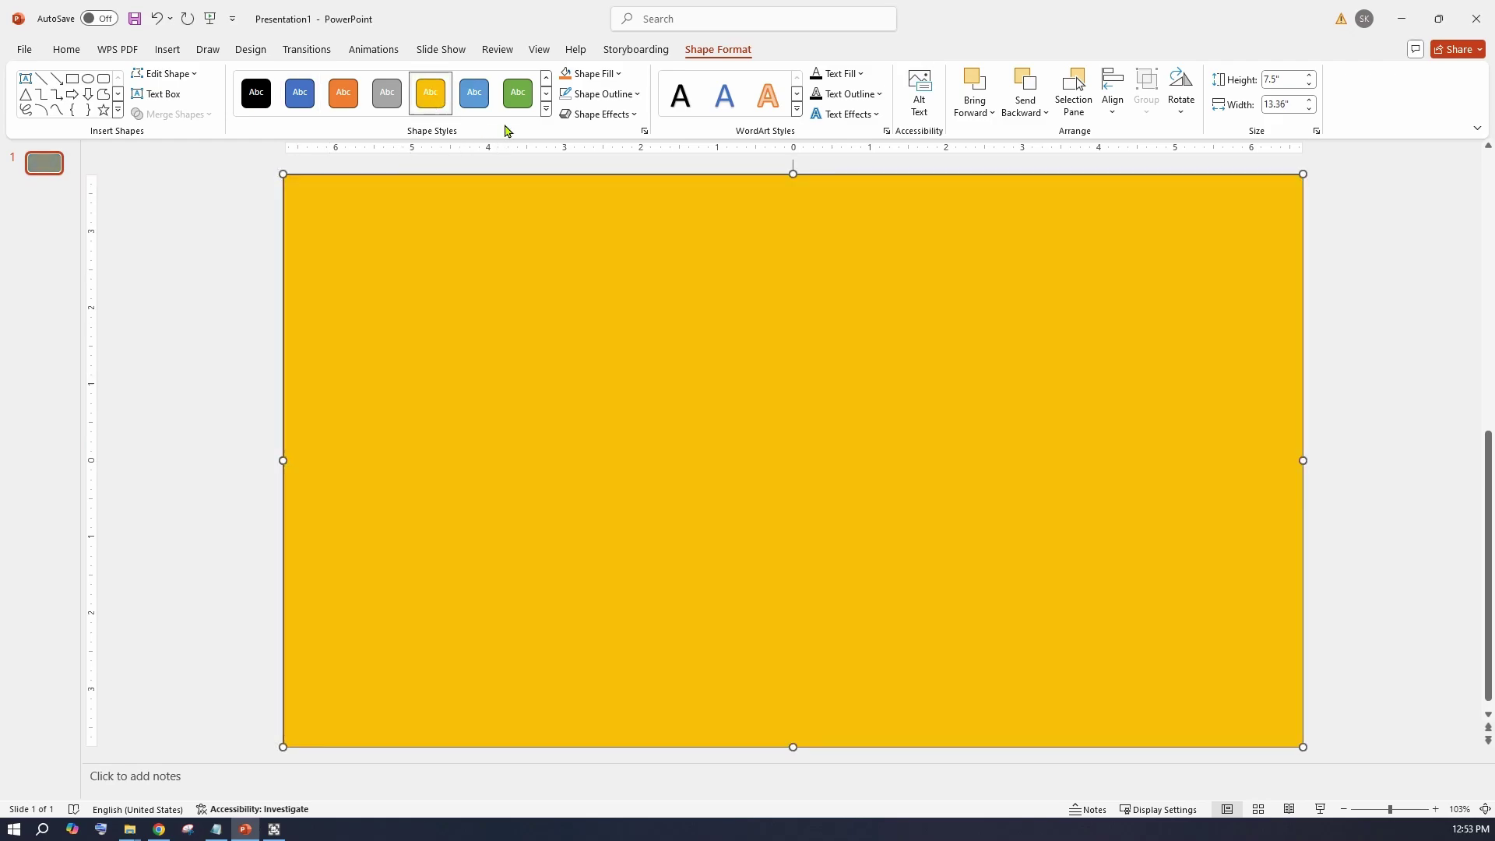
left_click(610, 94)
left_click(641, 304)
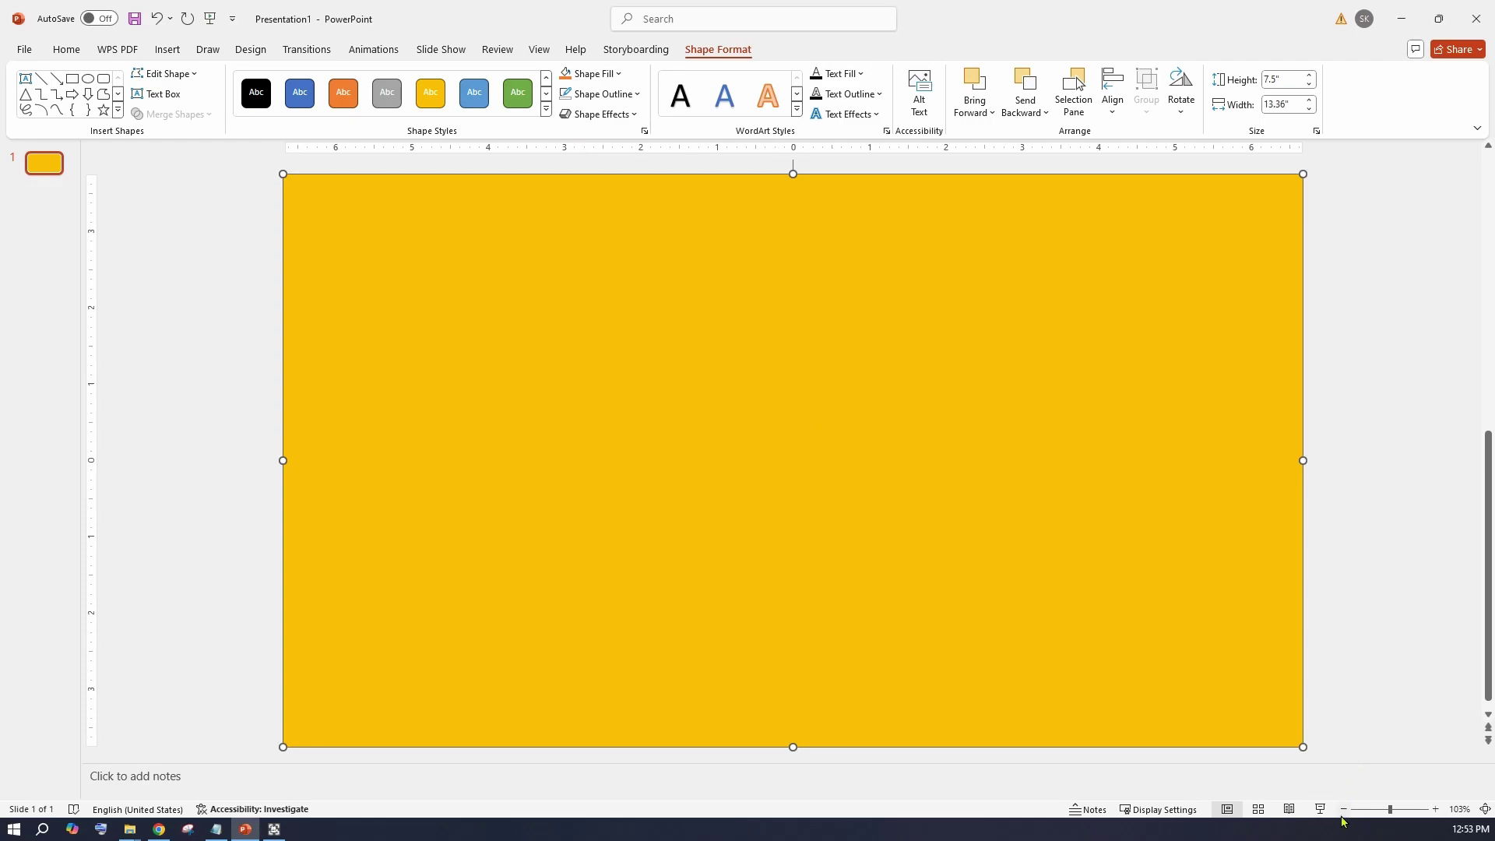
left_click(1394, 700)
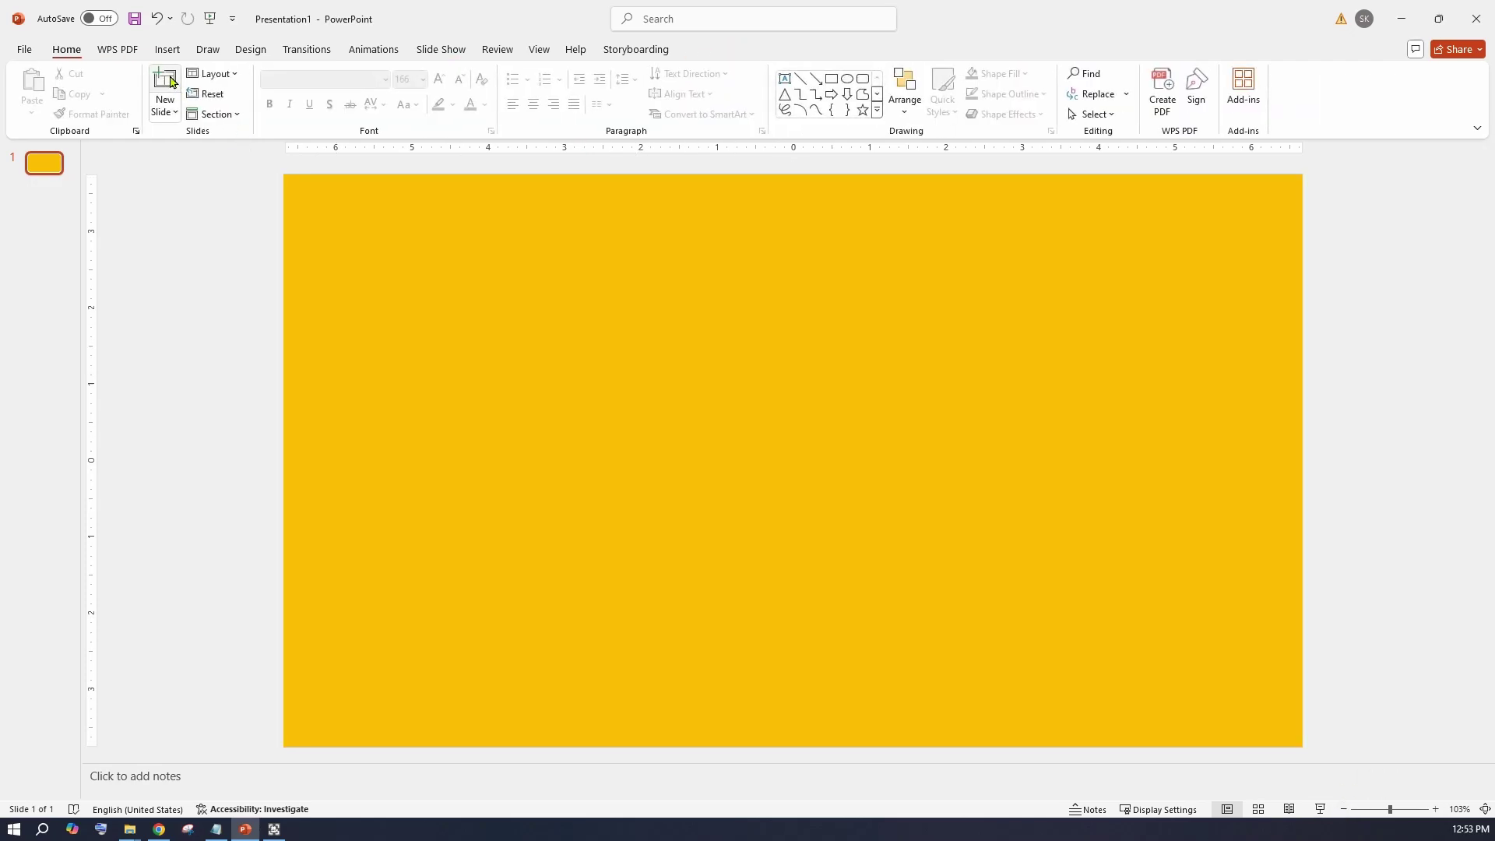
Insert place_top_view.png and rotate it left 90° so the airplane points left.
left_click(167, 49)
left_click(131, 97)
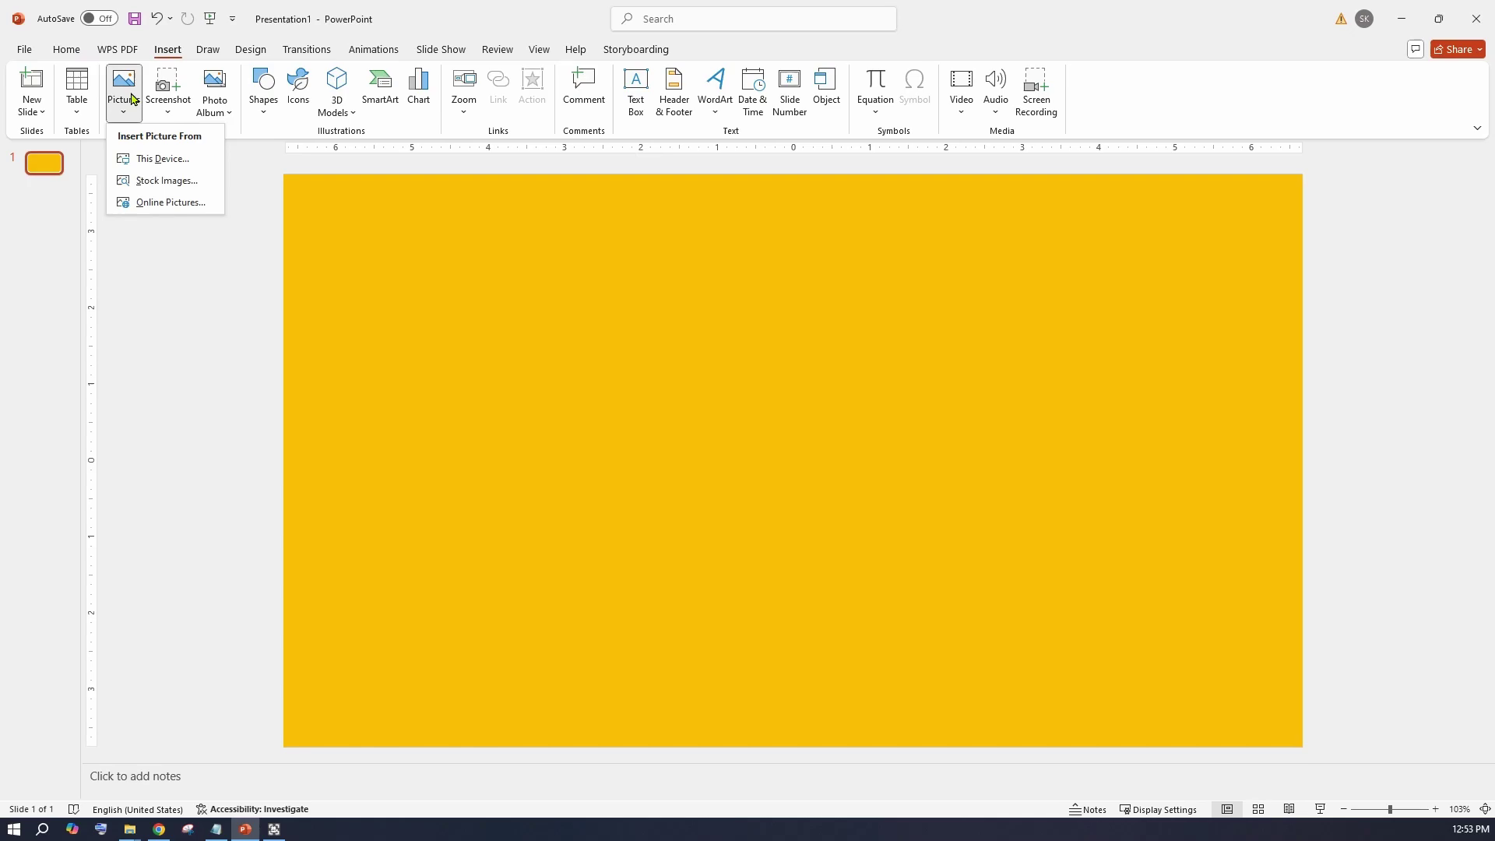
left_click(148, 159)
left_click(260, 162)
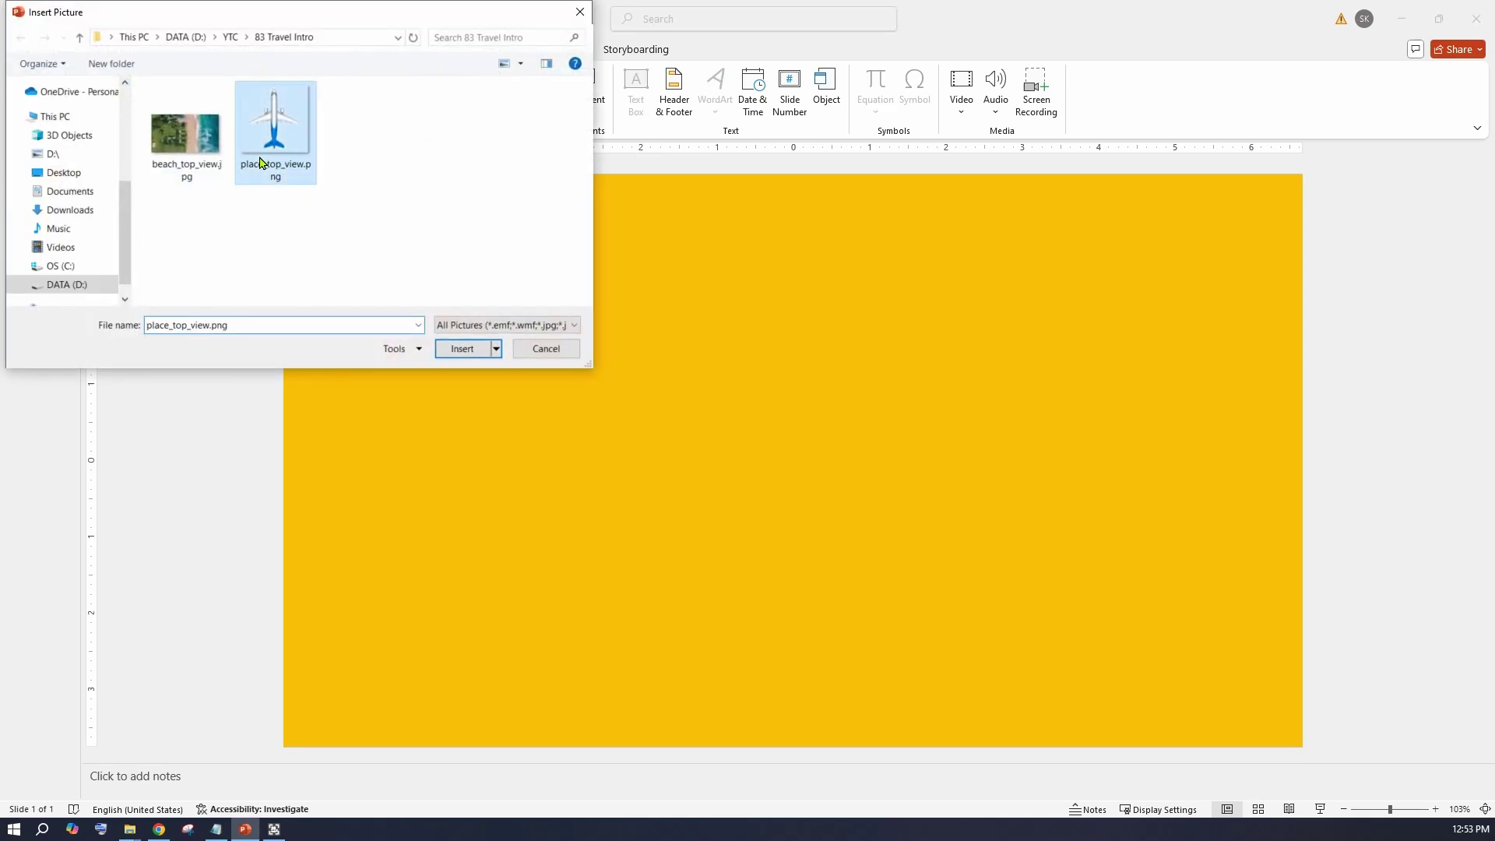
left_click(462, 348)
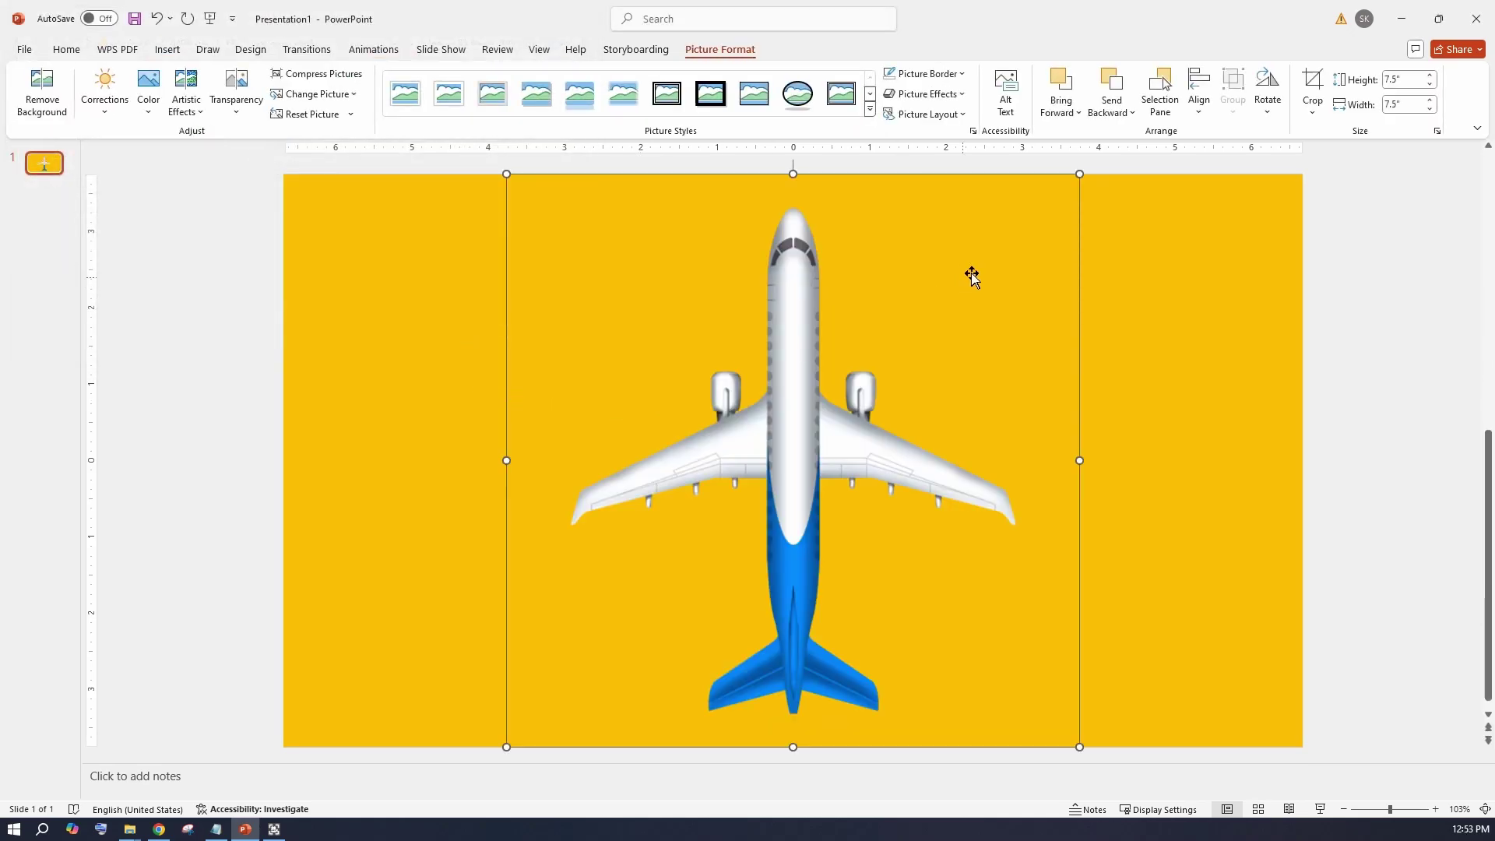
left_click(1267, 105)
left_click(1278, 157)
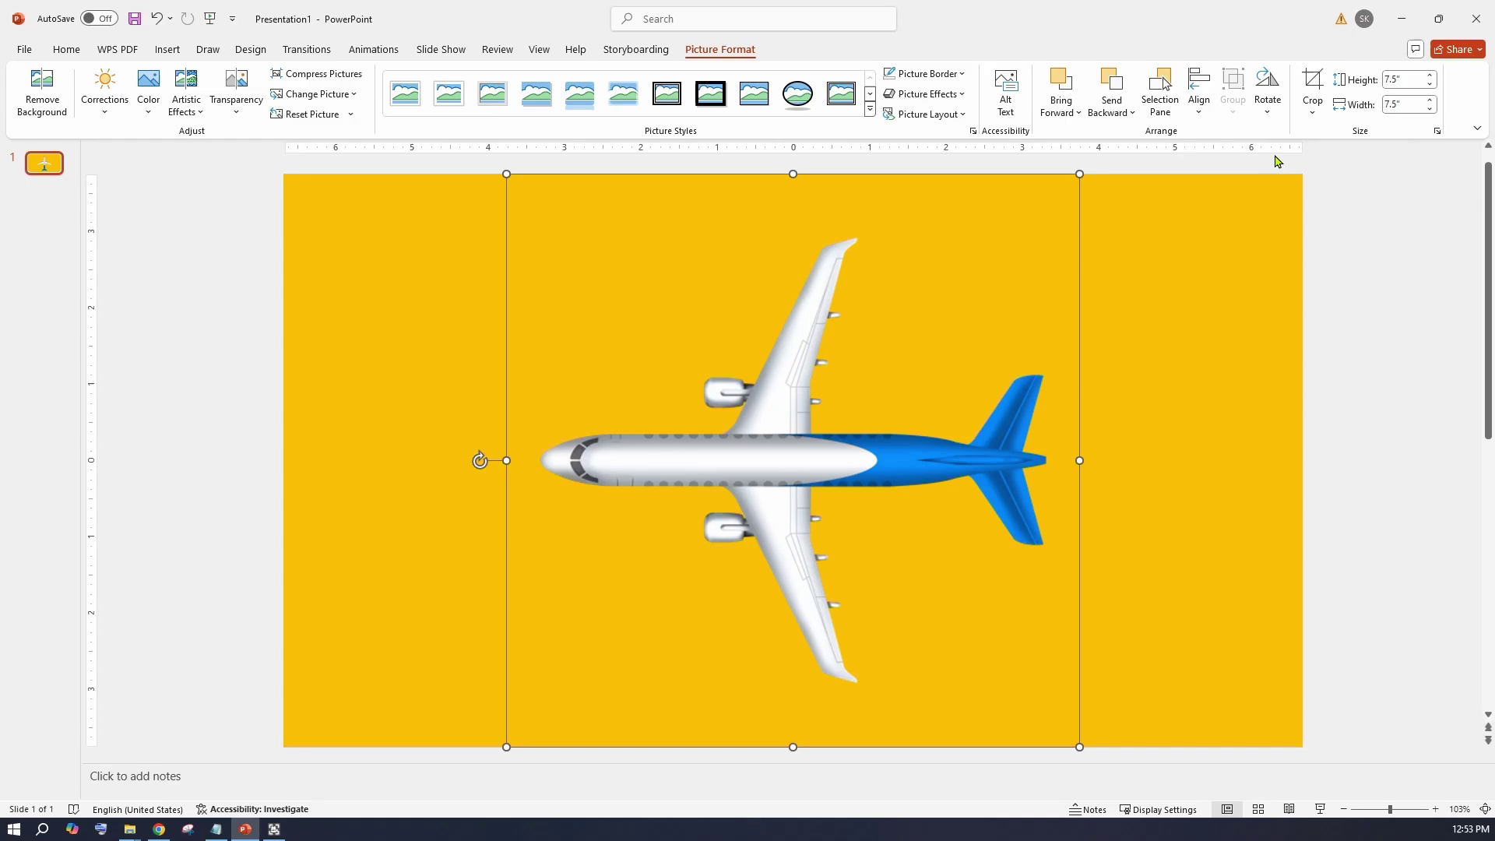
Enlarge the airplane to 9.81" by 9.81" and move it just past the slide's right edge.
left_click(1344, 809)
left_click(1344, 809)
left_click(1344, 809)
left_click(1343, 809)
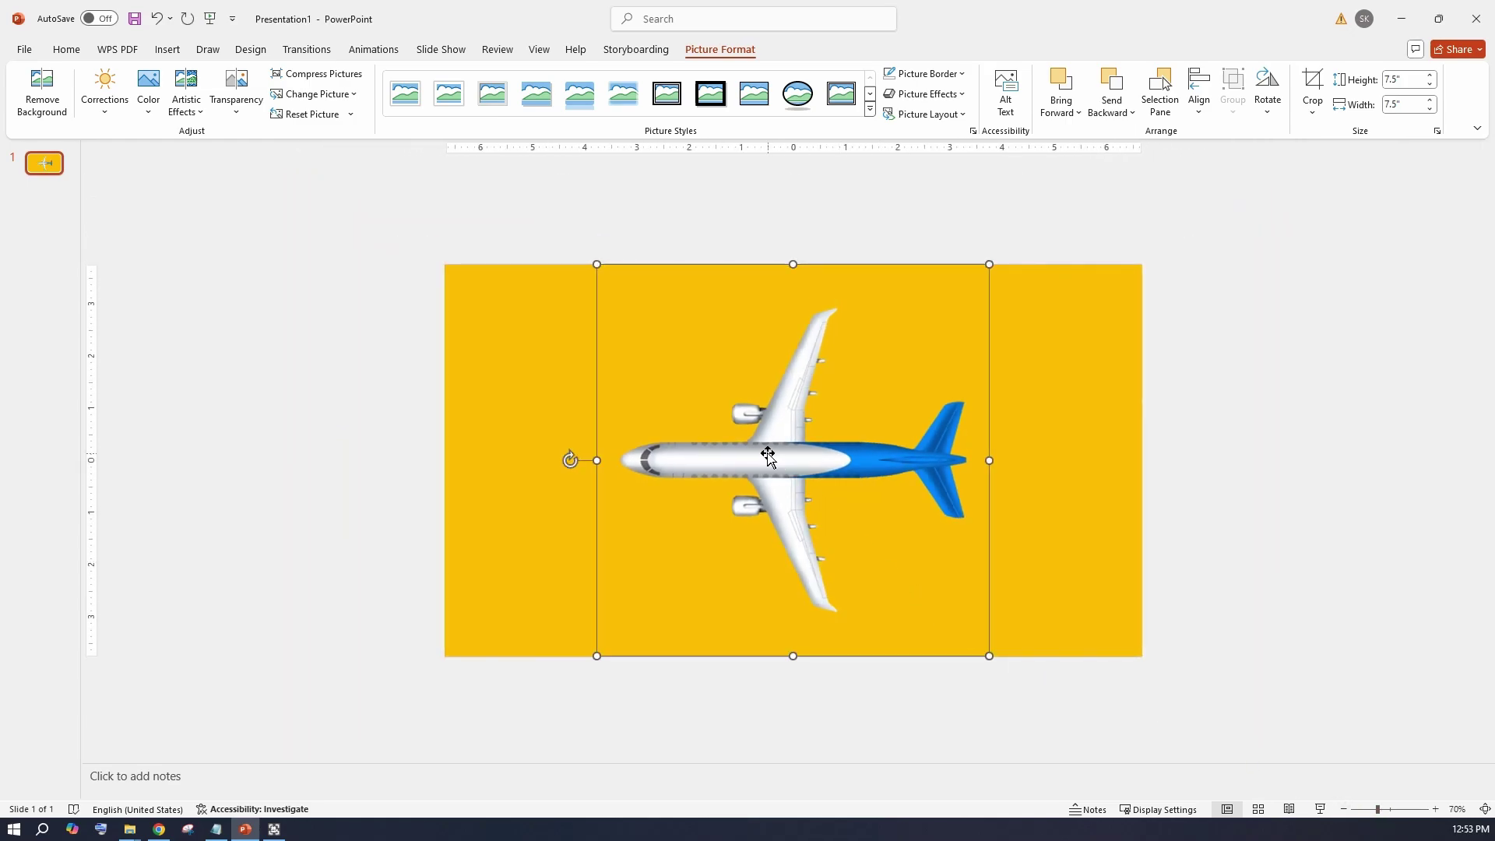
left_click_drag(989, 656, 1048, 714)
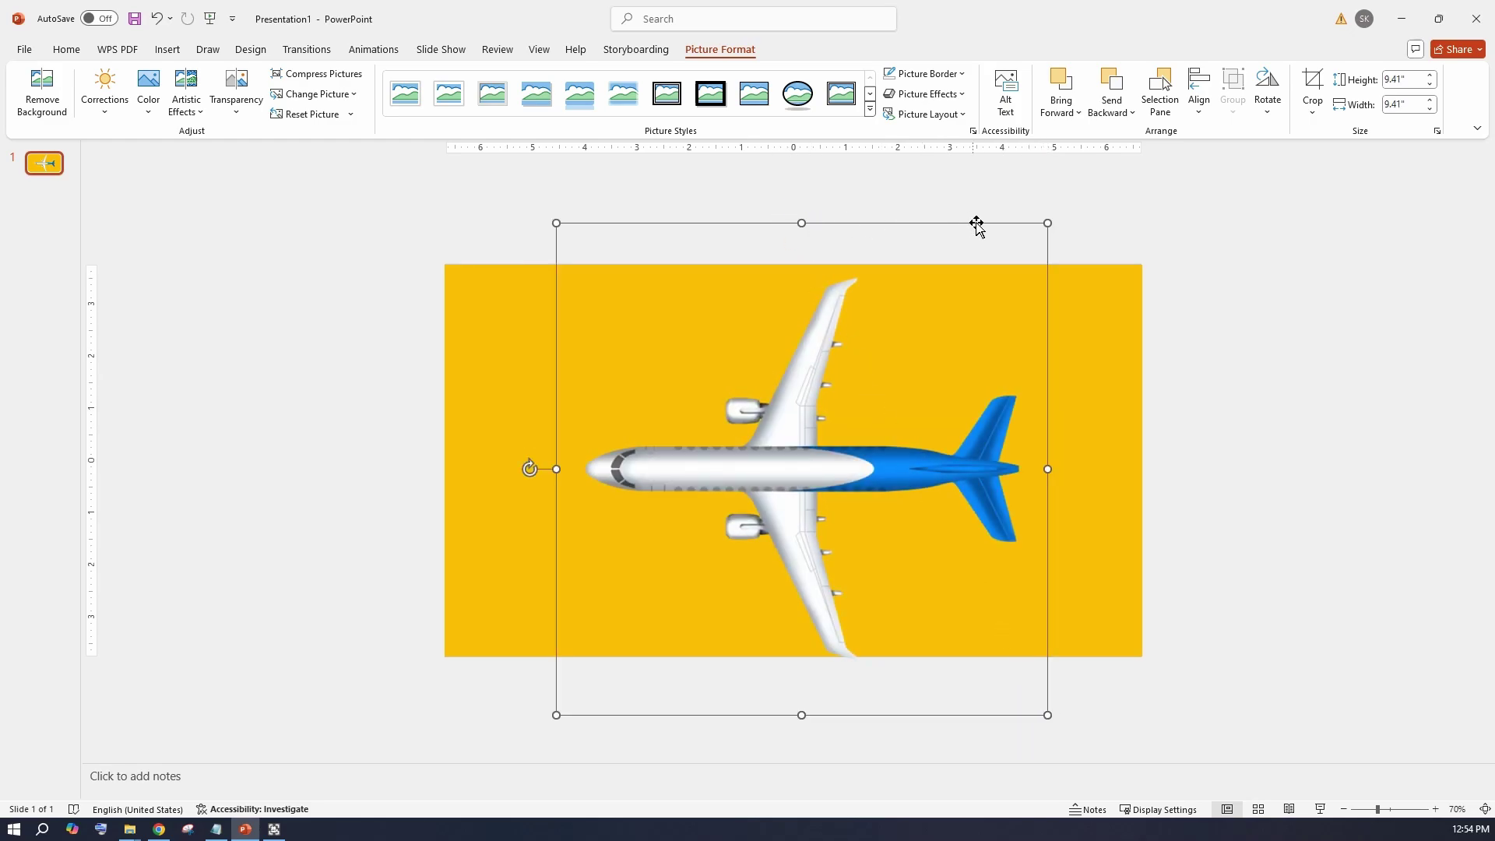
left_click_drag(1048, 225, 1065, 207)
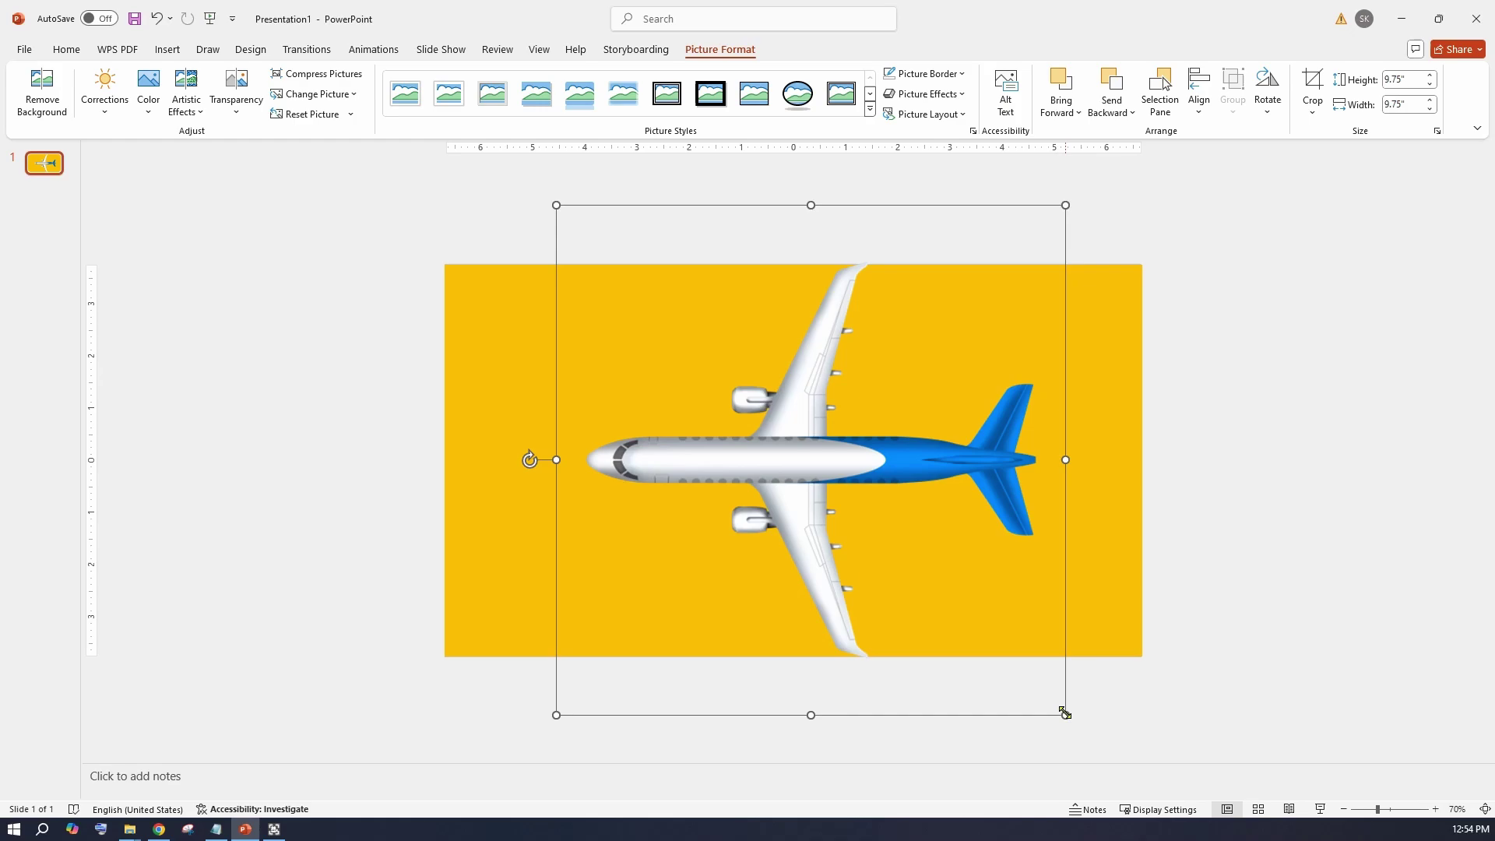
left_click_drag(1065, 713, 1068, 717)
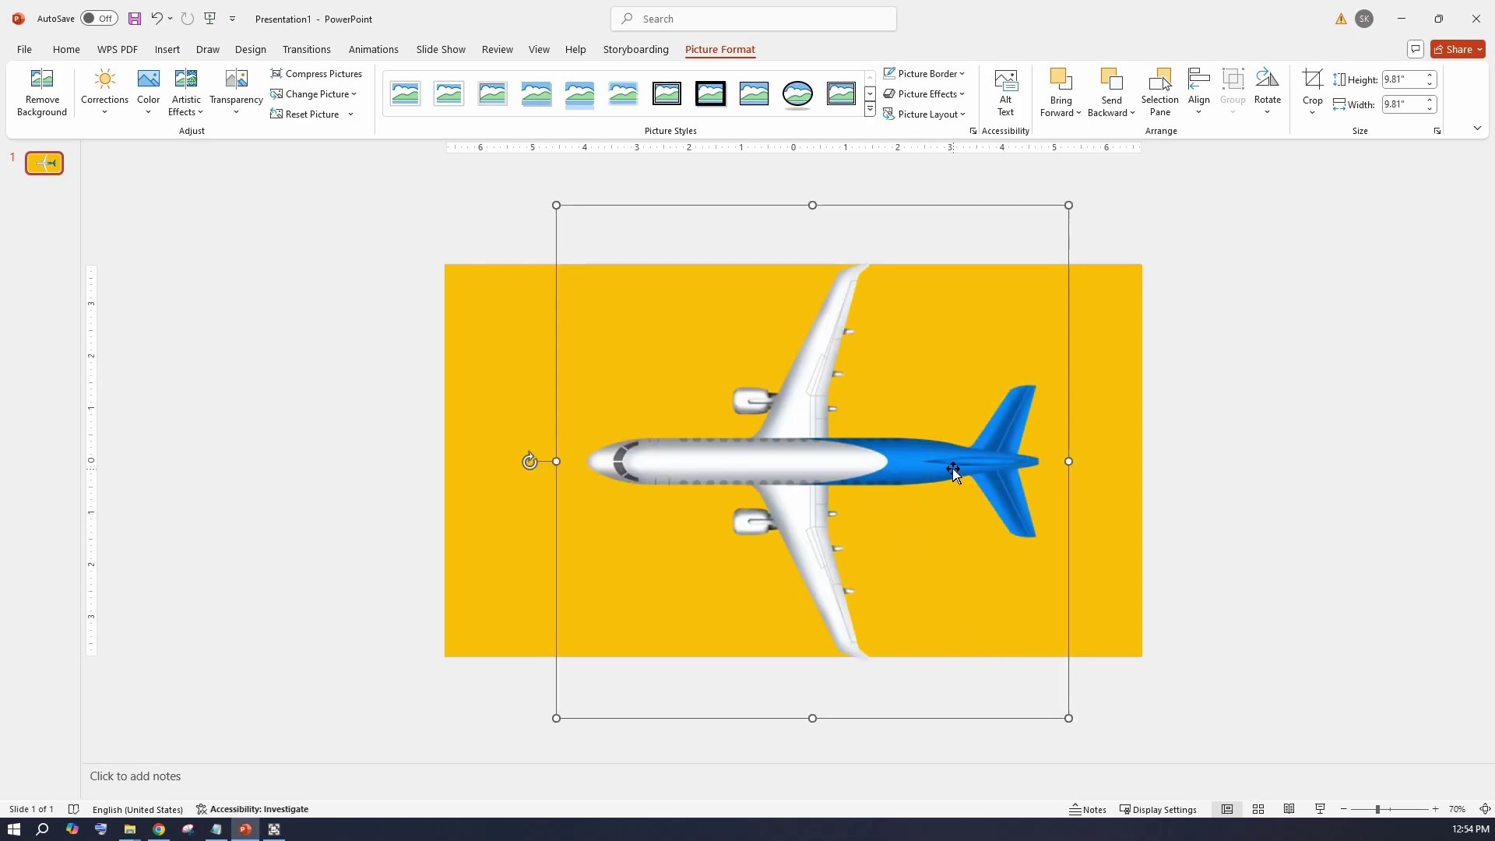
left_click_drag(953, 471, 953, 470)
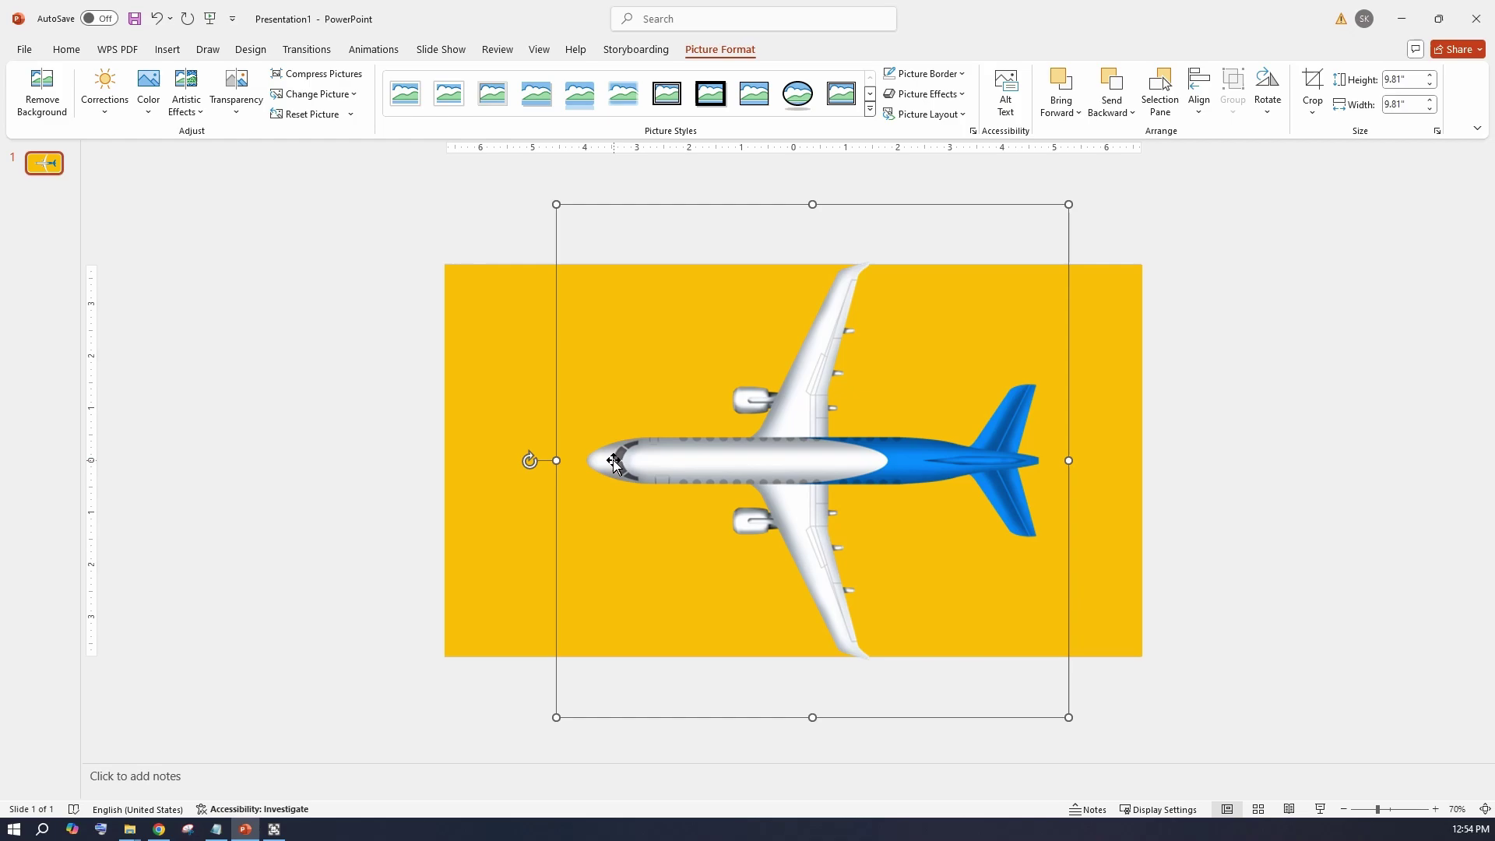
left_click_drag(611, 461, 1175, 459)
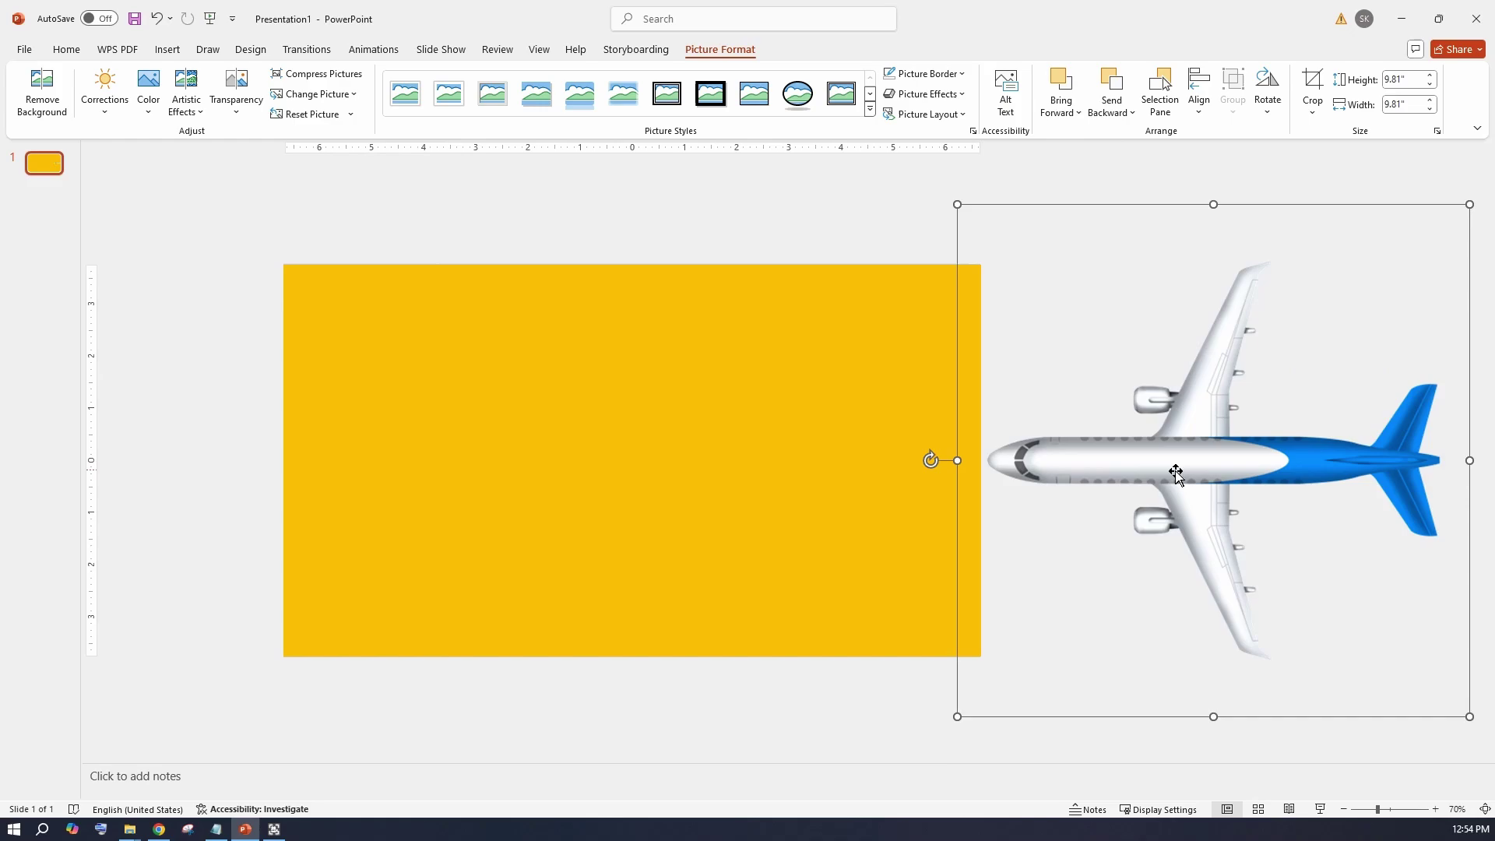
Stretch the yellow rectangle's right edge past the slide to under the airplane.
left_click(748, 415)
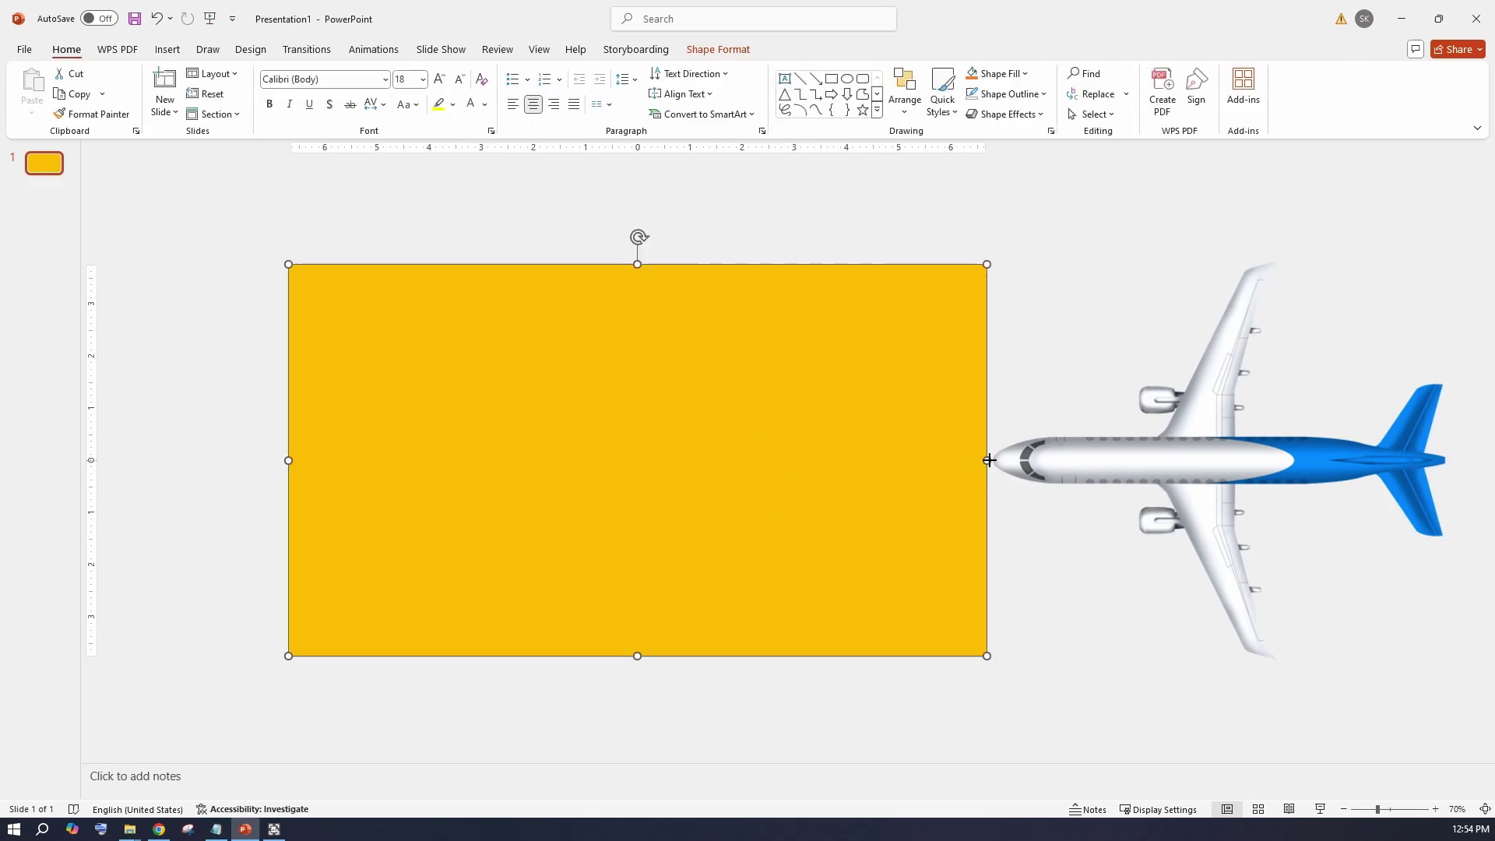
left_click_drag(989, 460, 1265, 451)
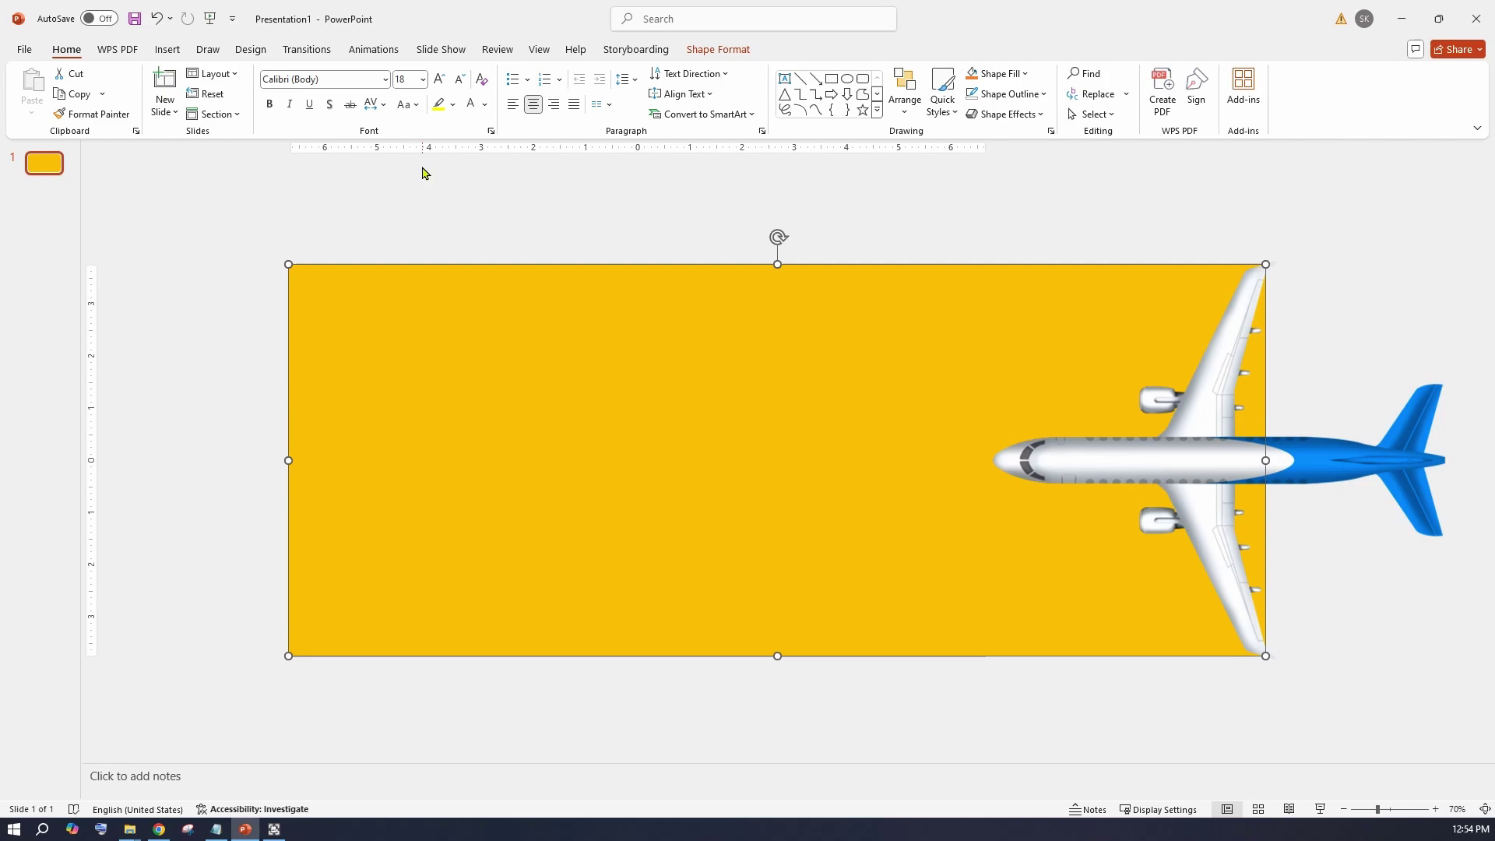
With Edit Points, bend the yellow shape's right edge inward to a point tracing the wings.
left_click(708, 49)
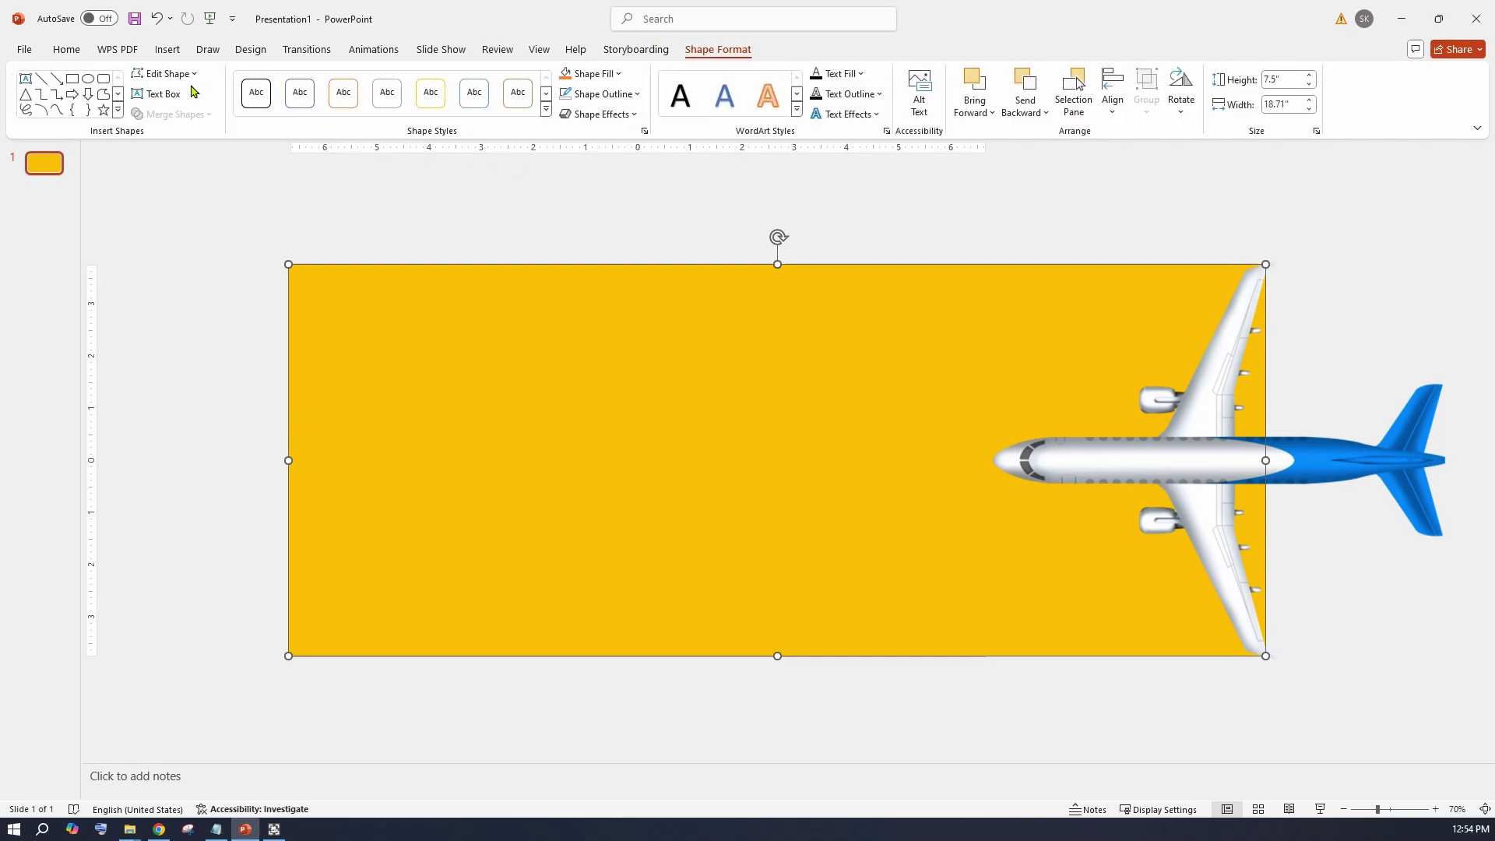
left_click(184, 79)
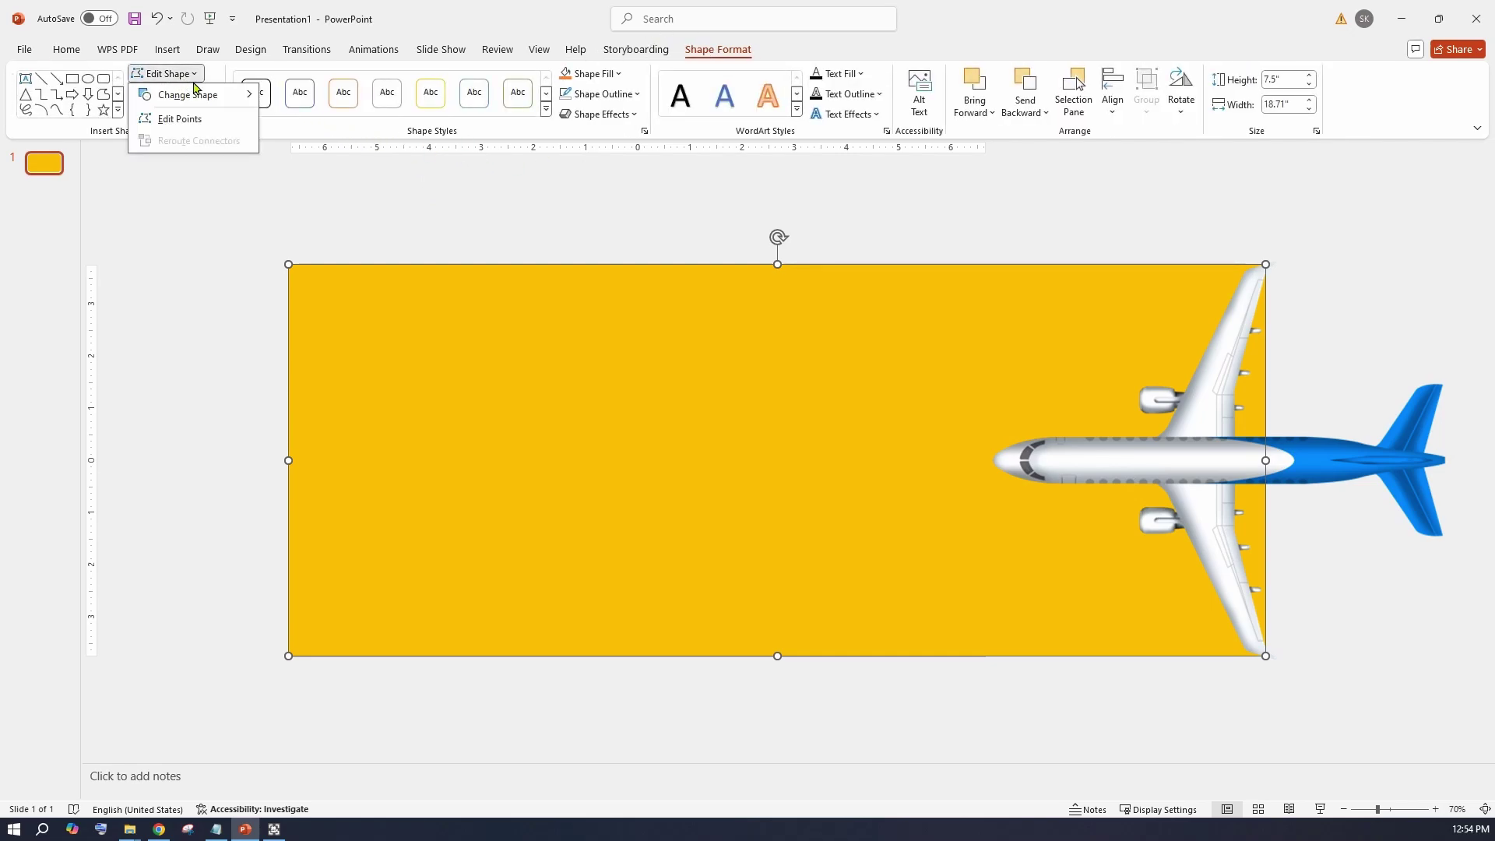
left_click(200, 122)
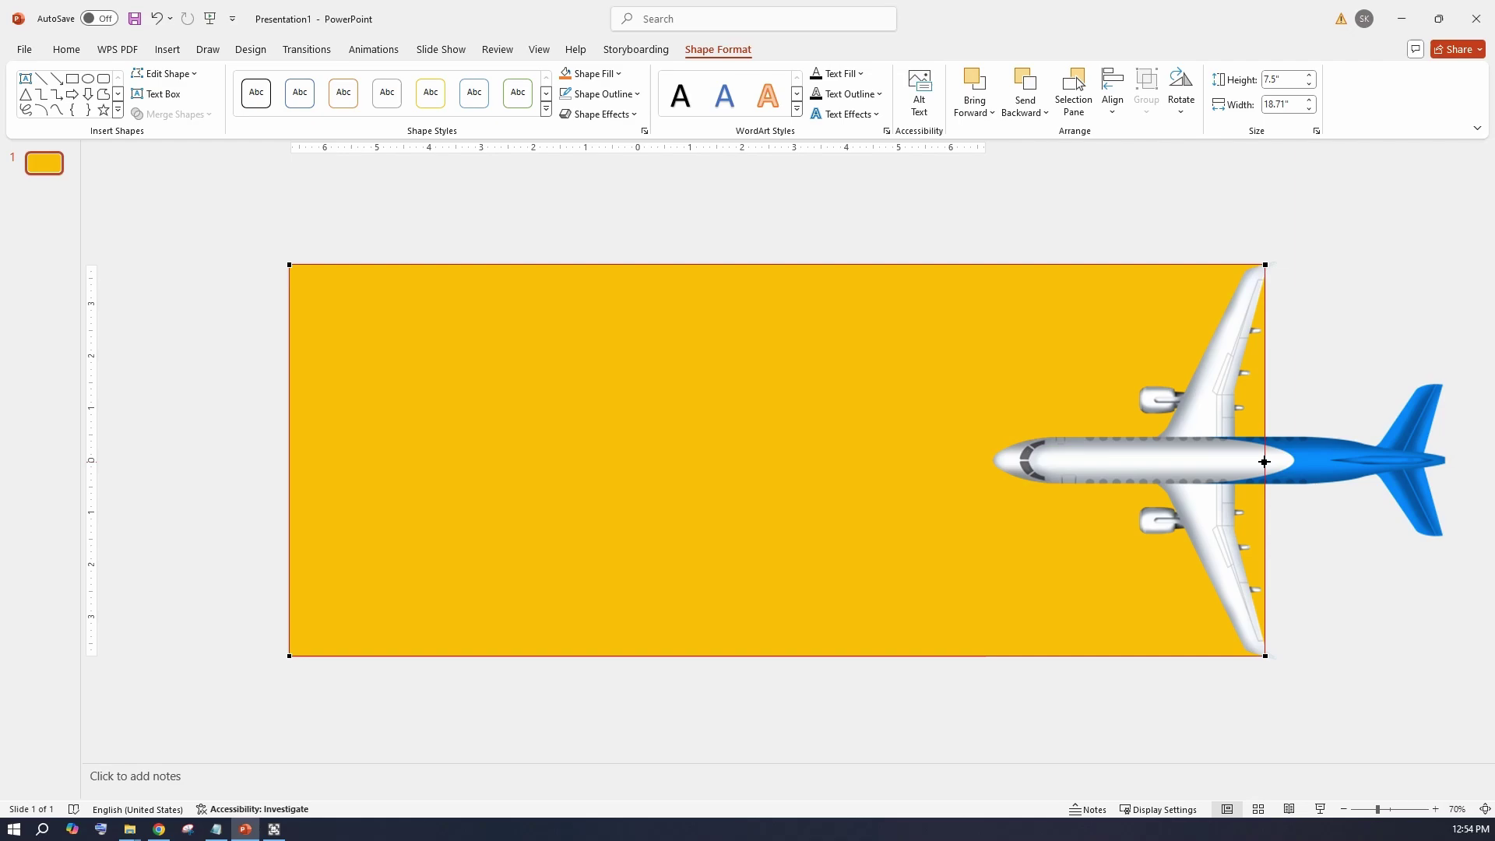
left_click_drag(1264, 462, 1166, 464)
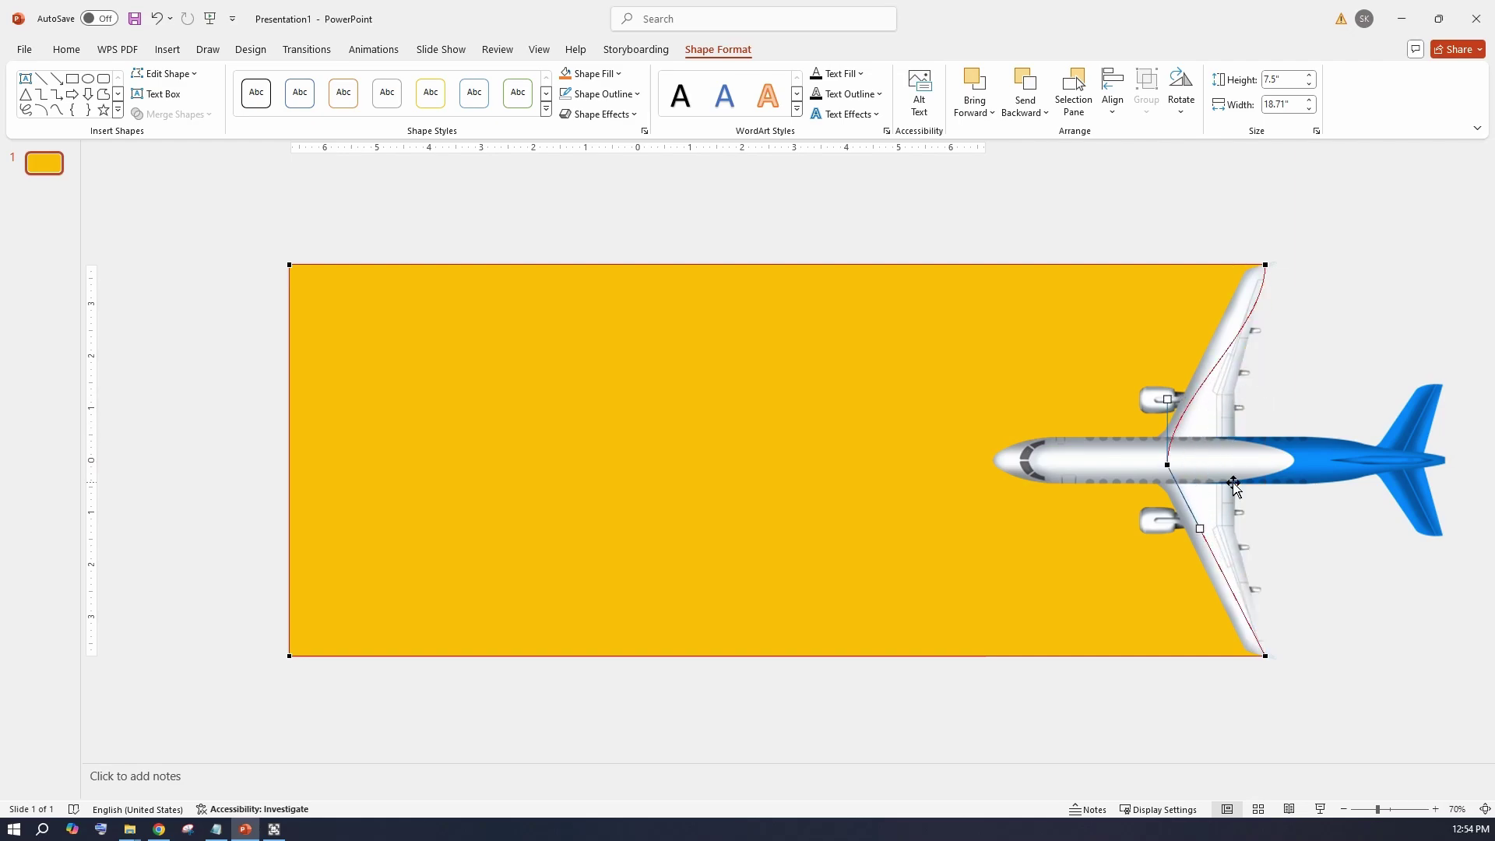
left_click(1263, 262)
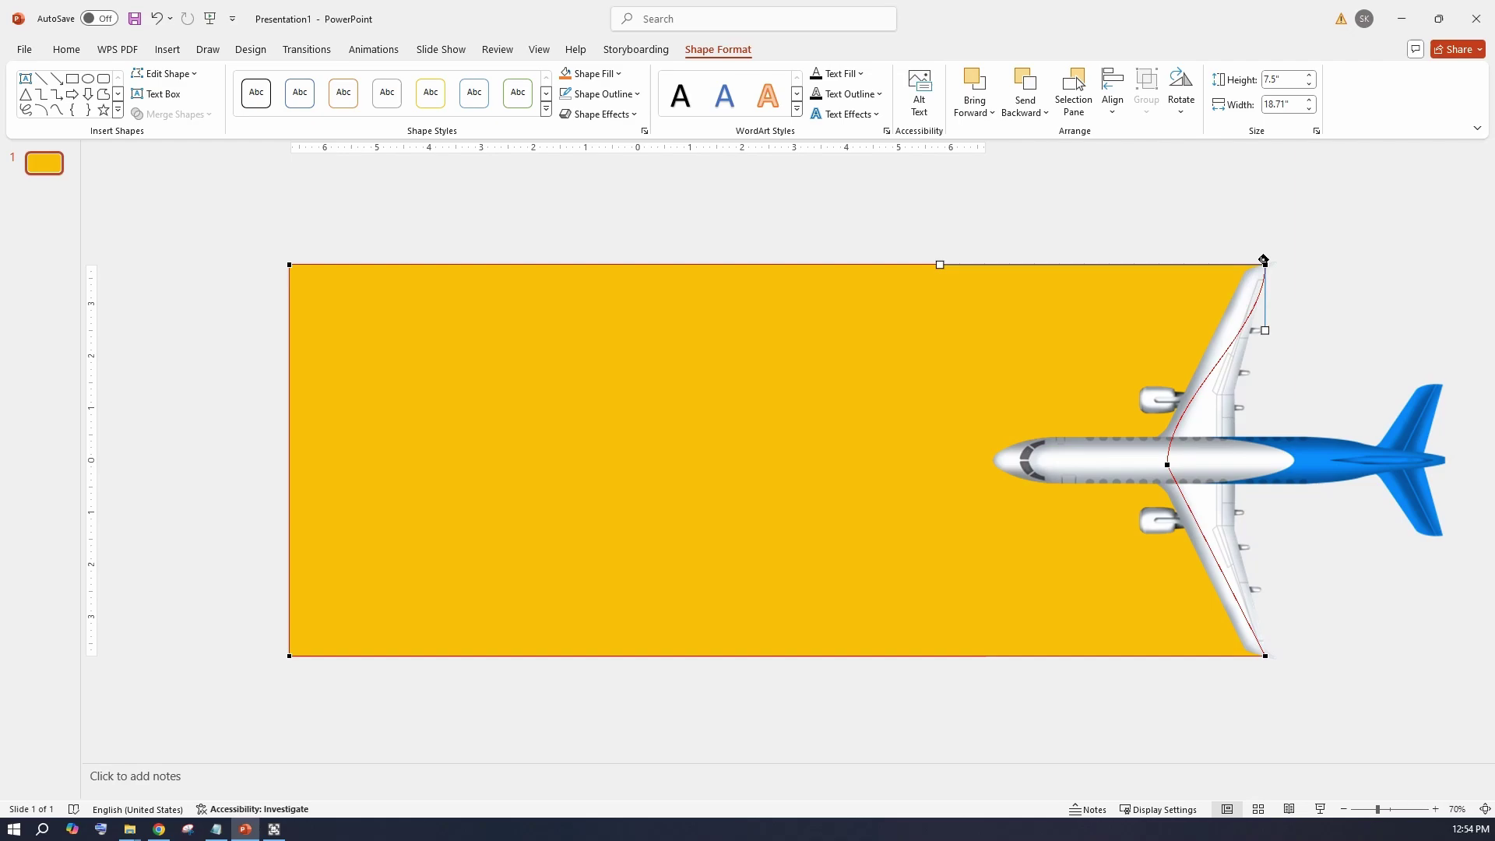
left_click_drag(1261, 331, 1234, 331)
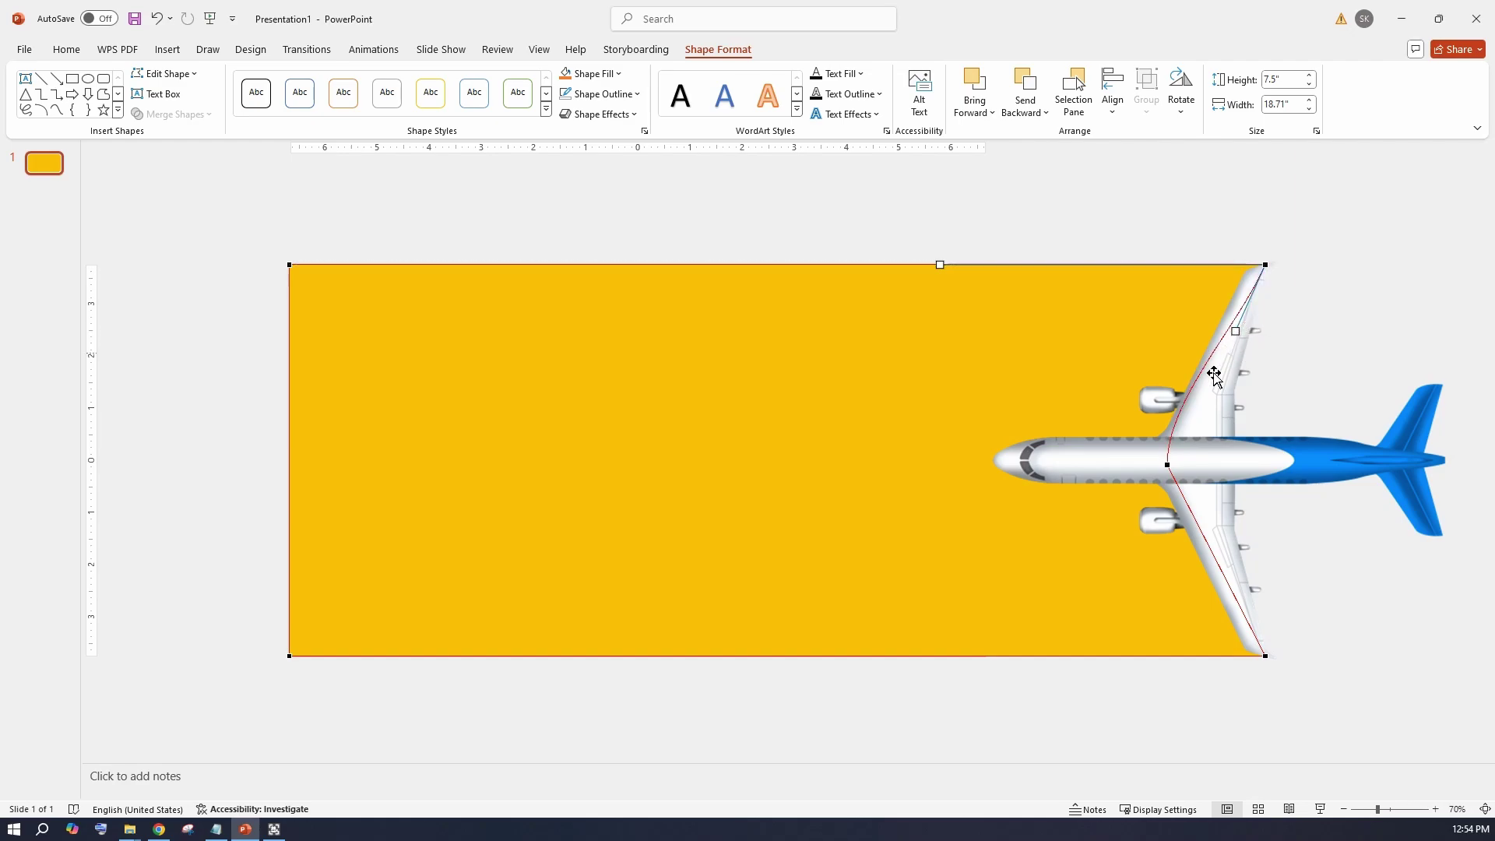
left_click(1165, 466)
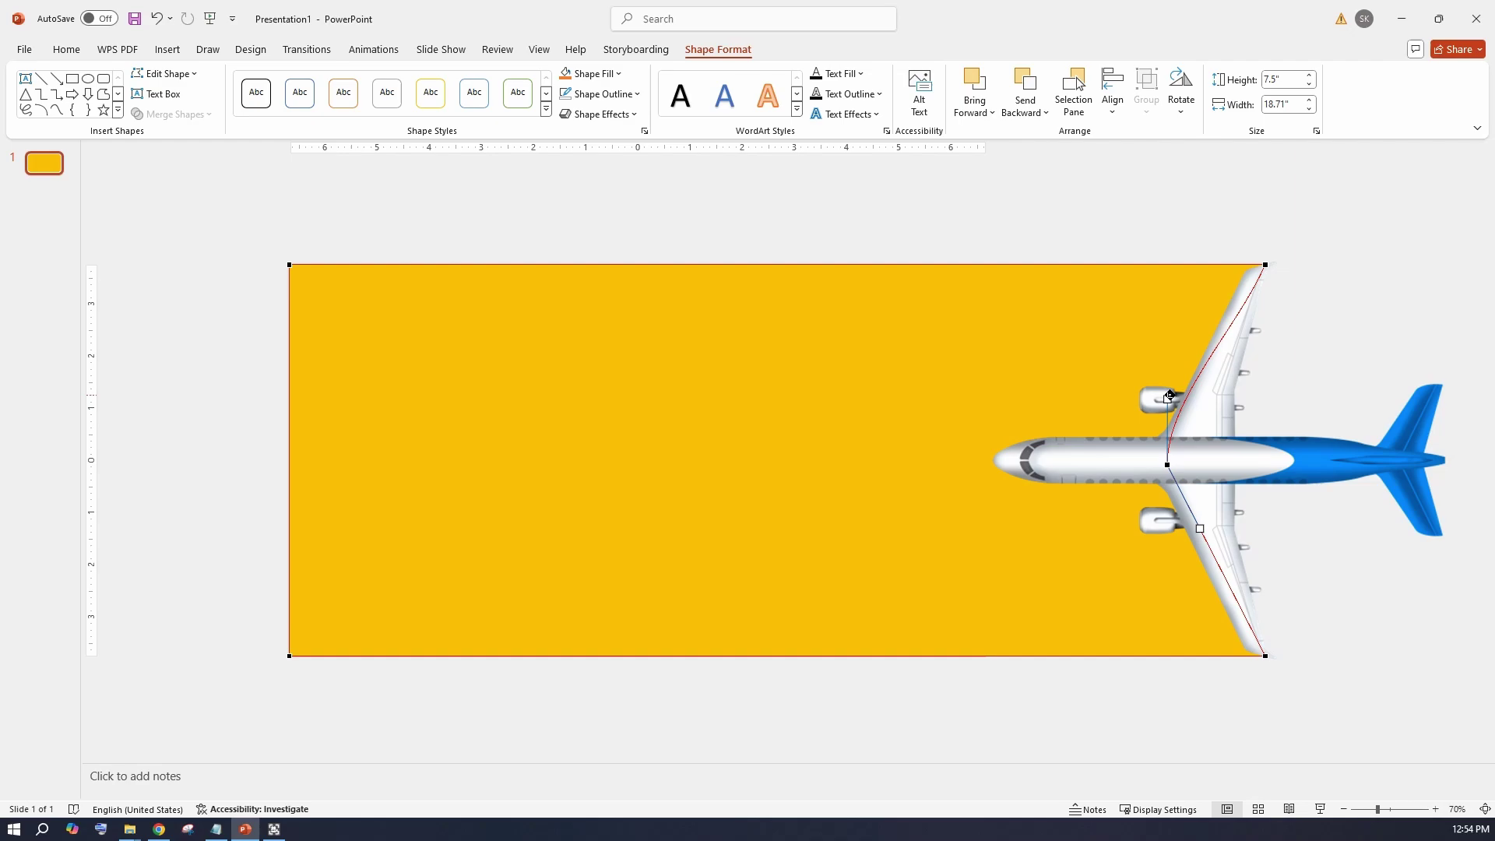
left_click_drag(1168, 396, 1186, 398)
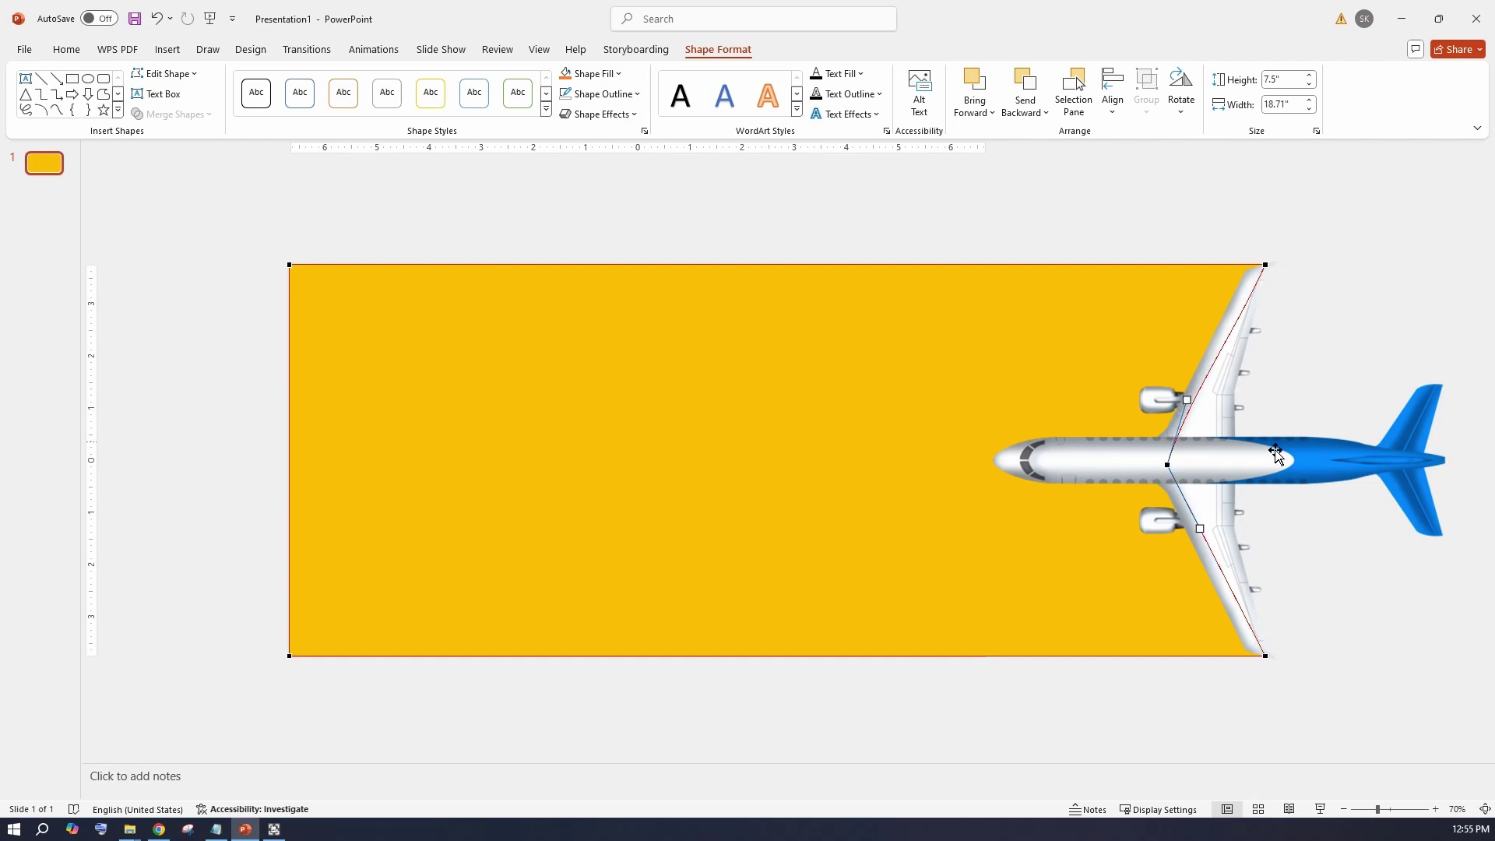
left_click(1255, 214)
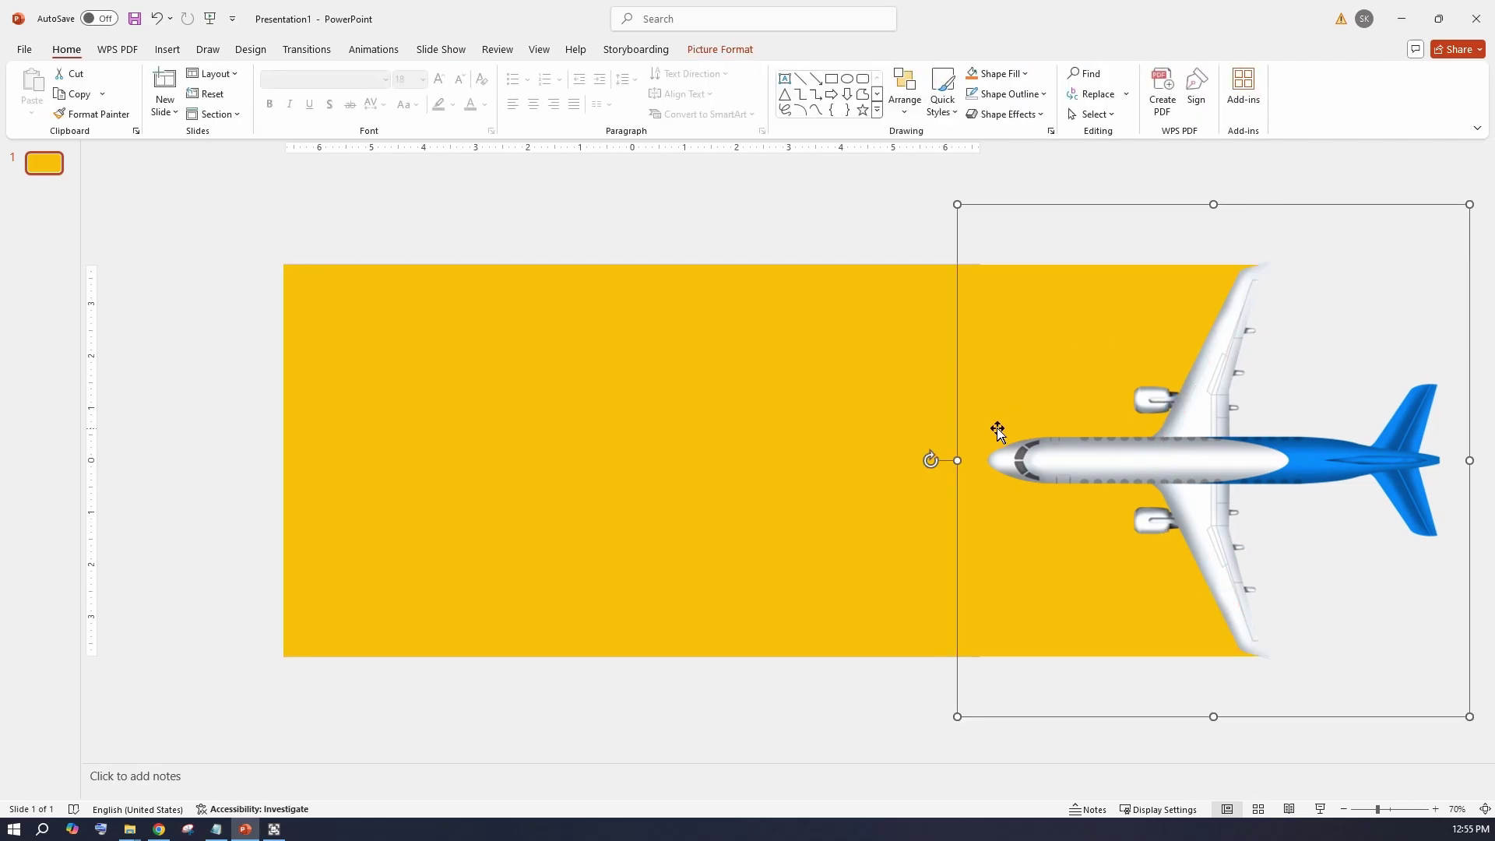
Draw a text box on the left of the slide and type TRAVEL.
left_click(704, 521)
key("Escape")
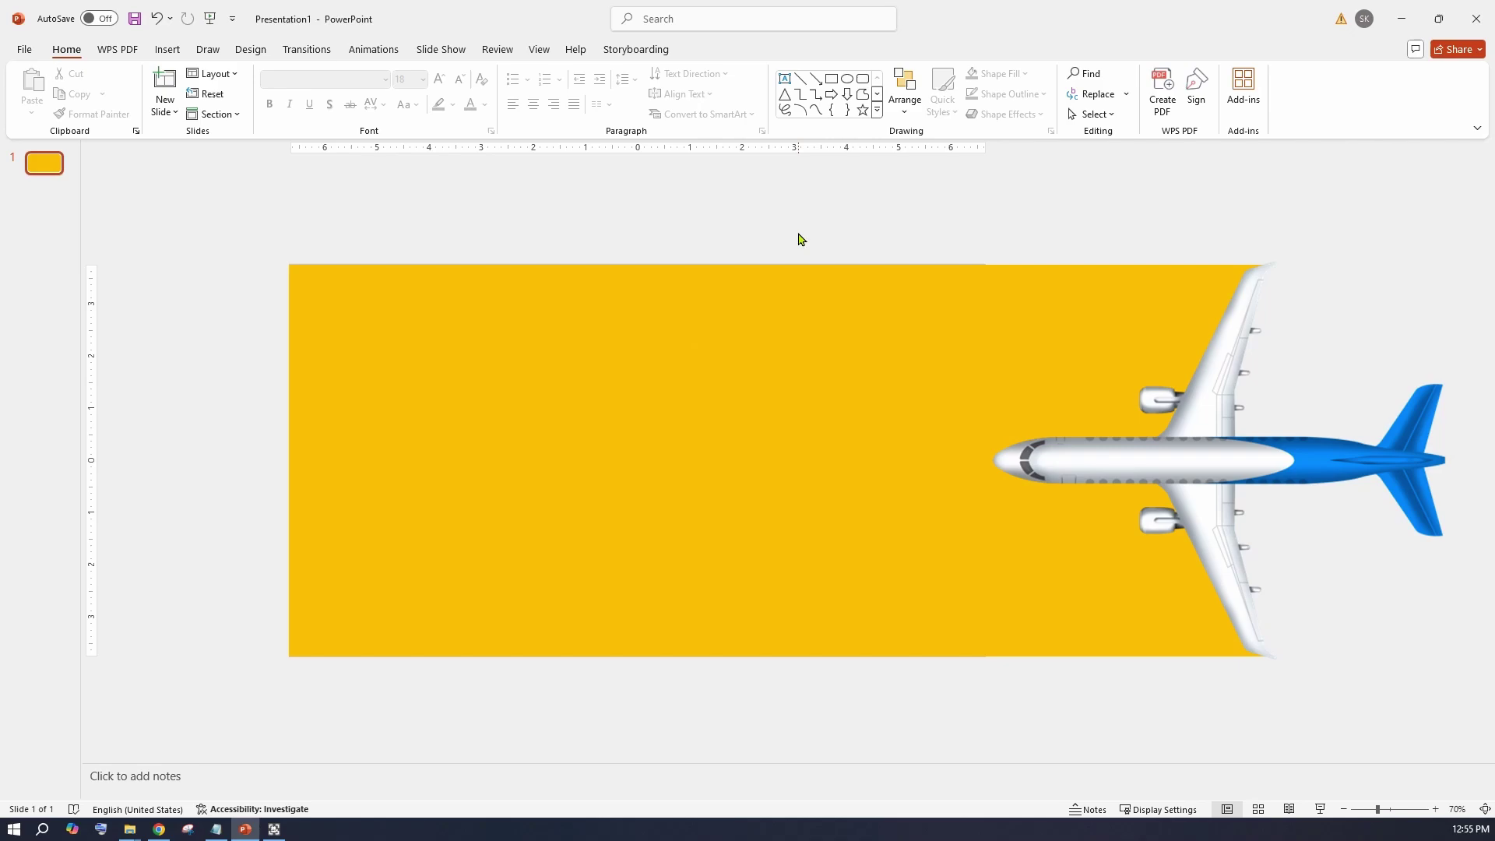
left_click(786, 80)
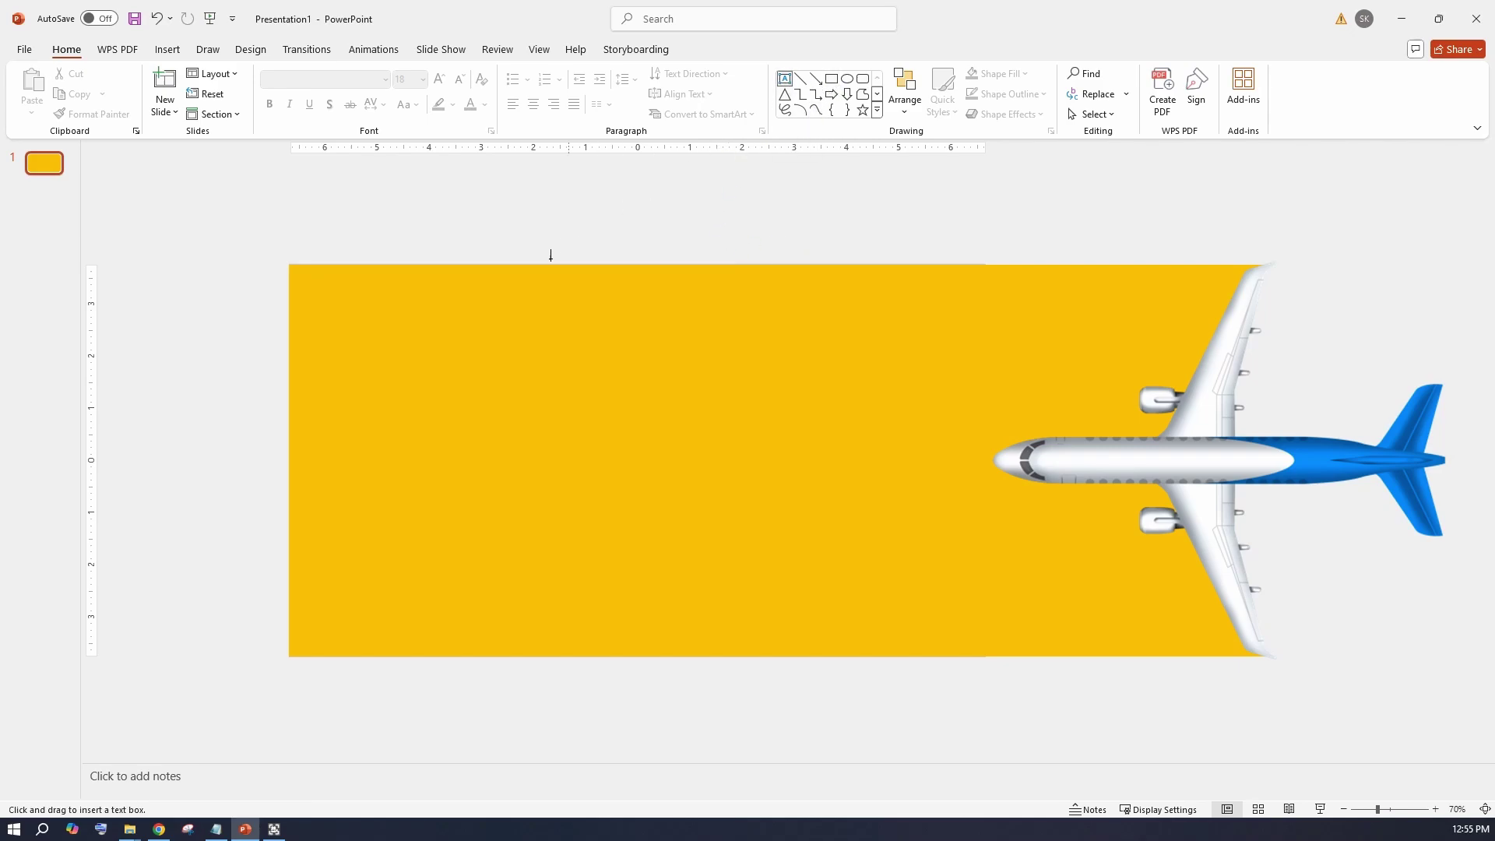
left_click_drag(490, 399, 836, 569)
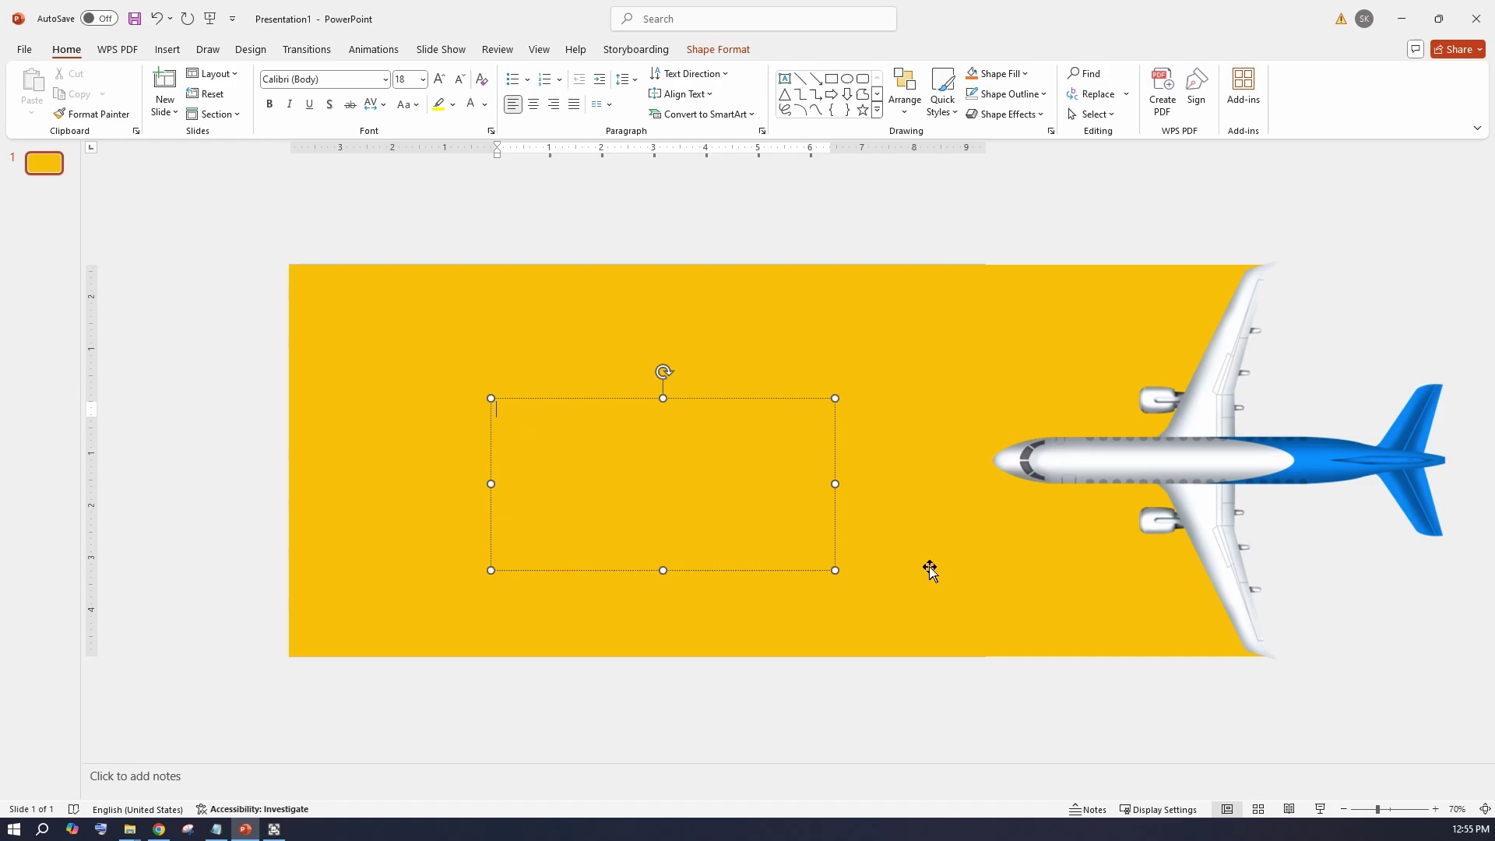
type("TRAV")
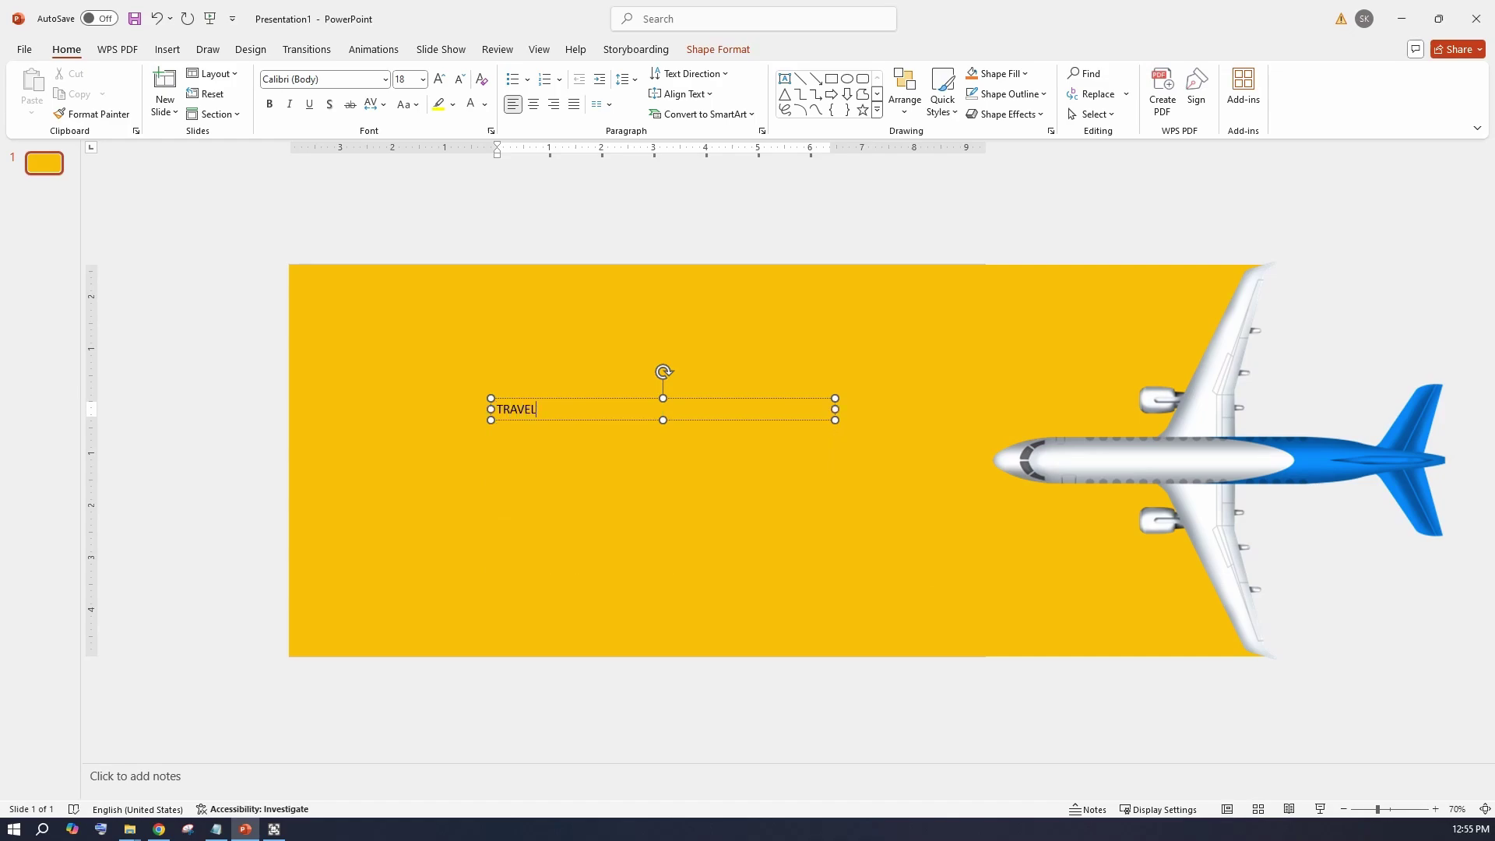
type("EL")
Centre TRAVEL in a widened box and enlarge it to 138 pt.
key("Escape")
key("ctrl+shift+period")
key("ctrl+shift+period")
key("ctrl+shift+period")
key("ctrl+shift+period")
key("ctrl+shift+period")
key("ctrl+shift+period")
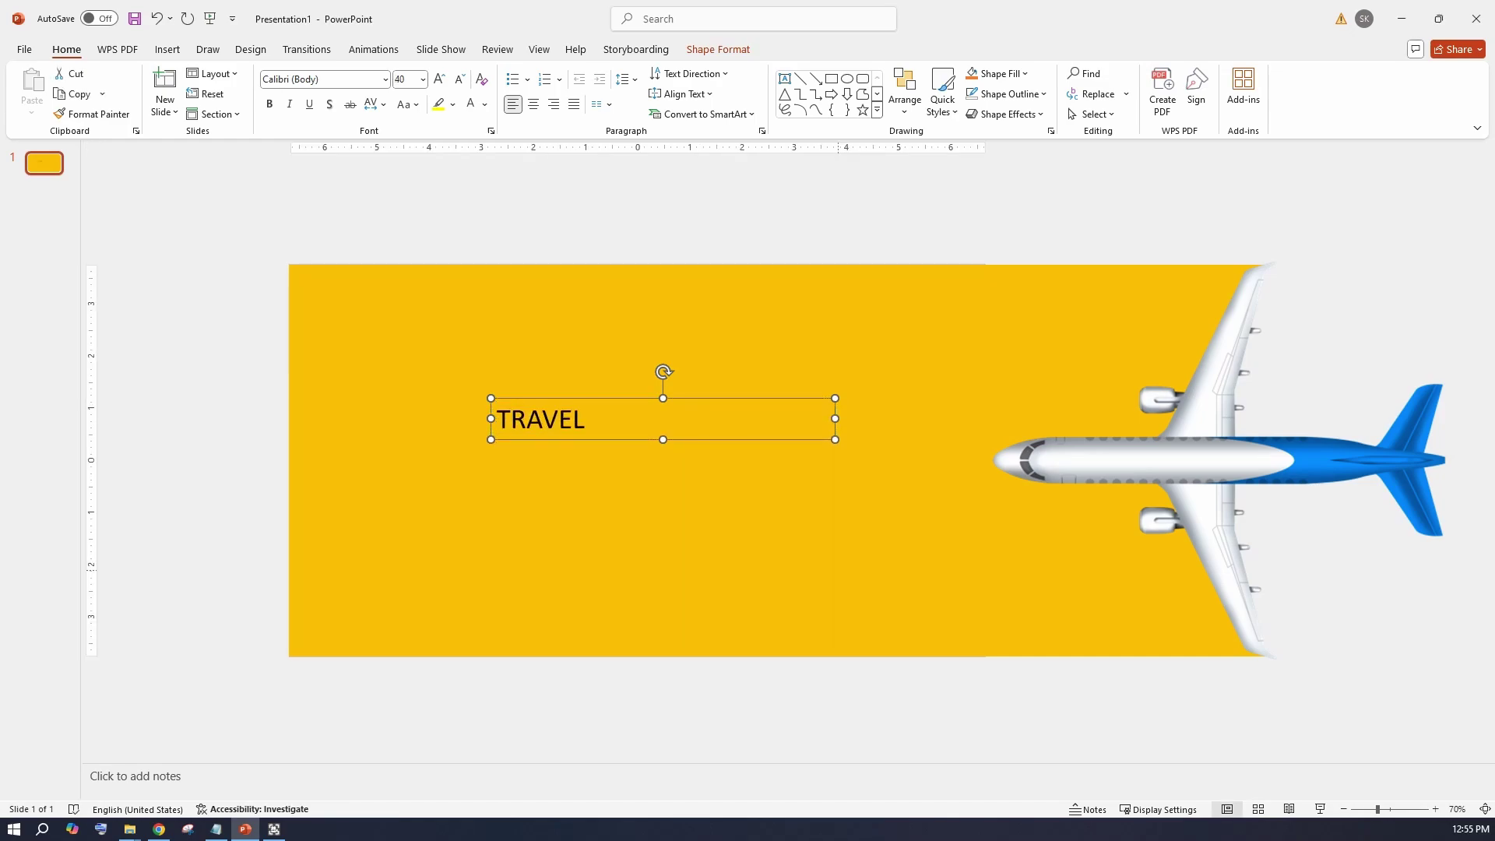
key("ctrl+e")
key("ctrl+shift+period")
key("ctrl+shift+period")
key("ctrl+shift+period")
key("ctrl+shift+period")
key("ctrl+shift+period")
key("ctrl+shift+period")
key("ctrl+shift+period")
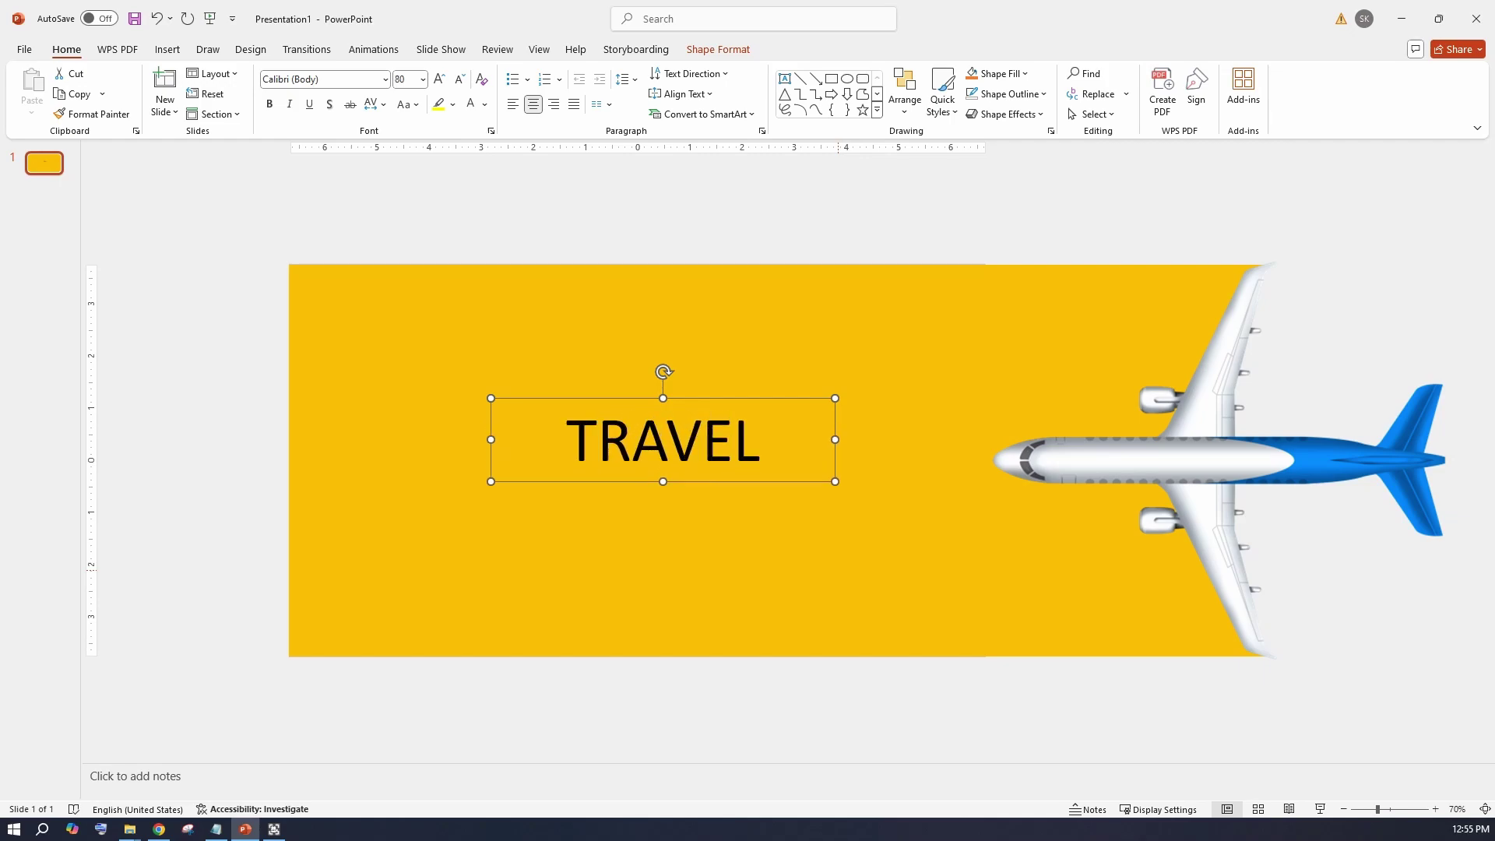
key("shift+Right")
key("shift+Right")
key("shift+Right")
key("shift+Right")
key("shift+Right")
key("shift+Right")
key("shift+Right")
key("shift+Right")
key("shift+Right")
key("shift+Right")
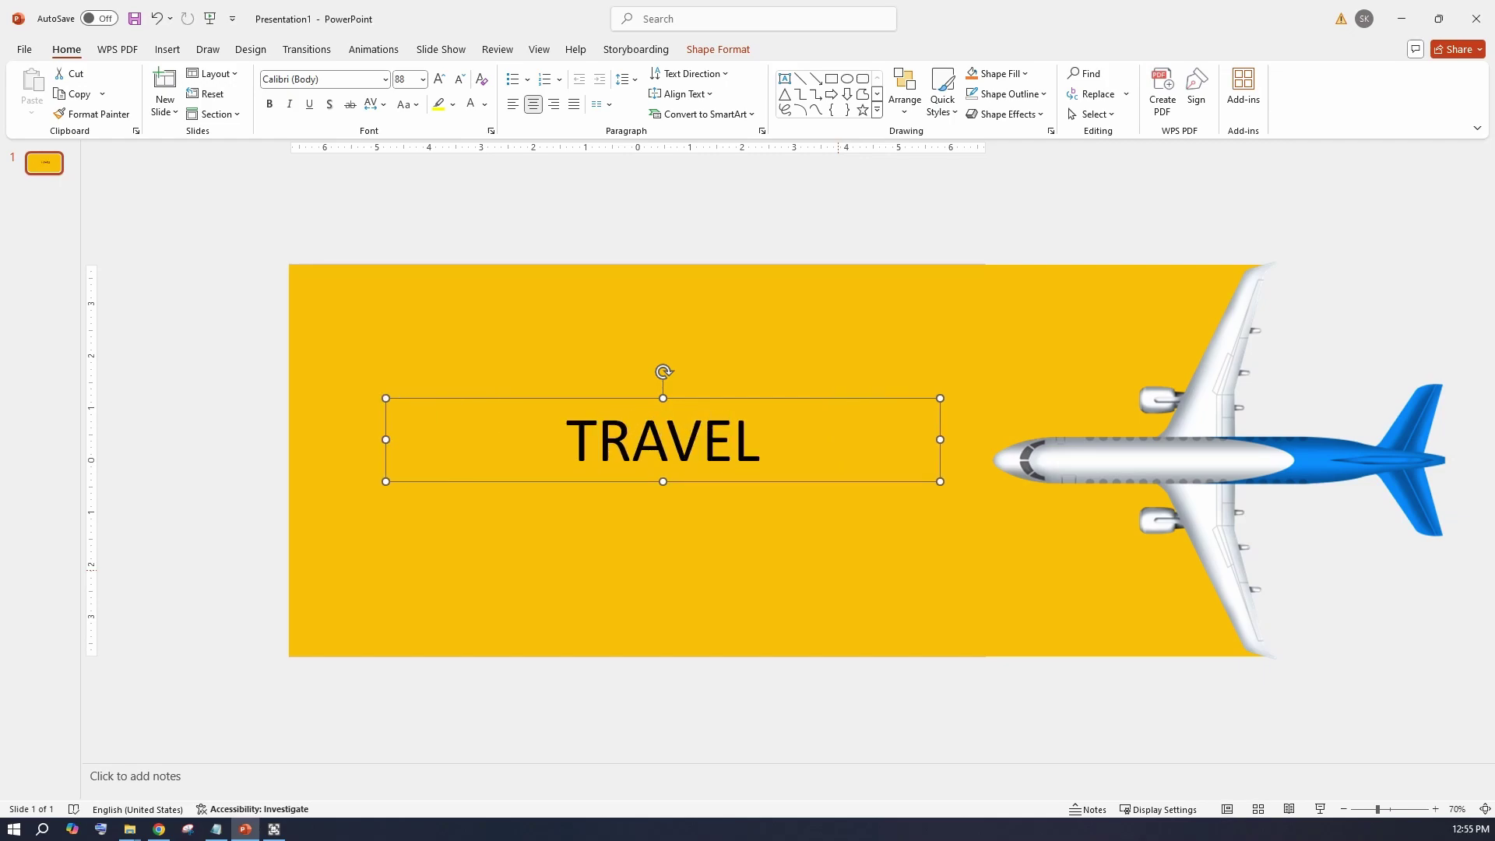
key("ctrl+shift+period")
key("ctrl+shift+period")
key("ctrl+shift+period")
key("ctrl+shift+period")
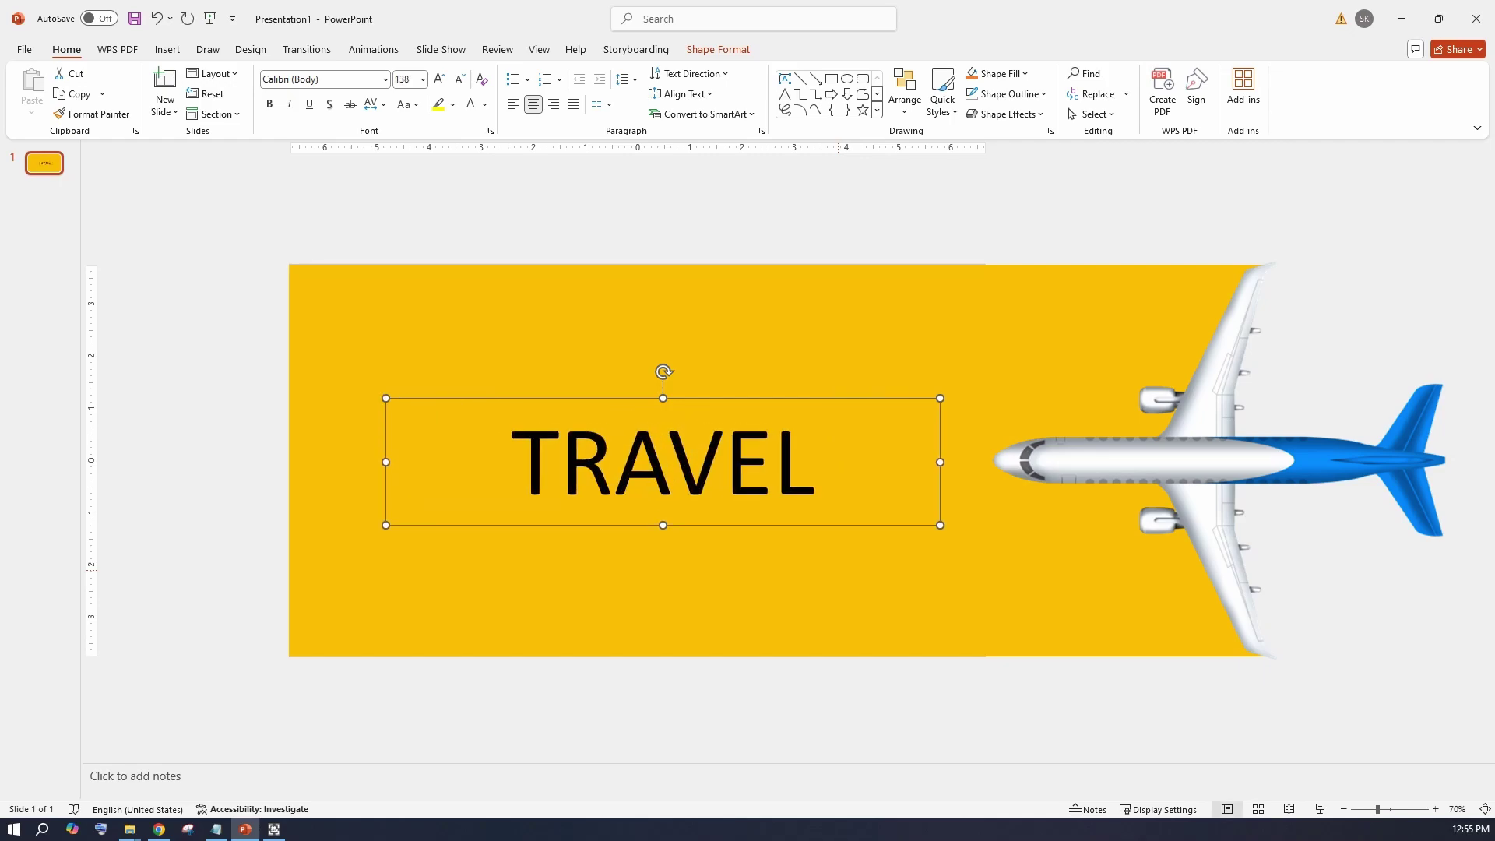
Set TRAVEL in the Capture it font with white text colour.
left_click(386, 79)
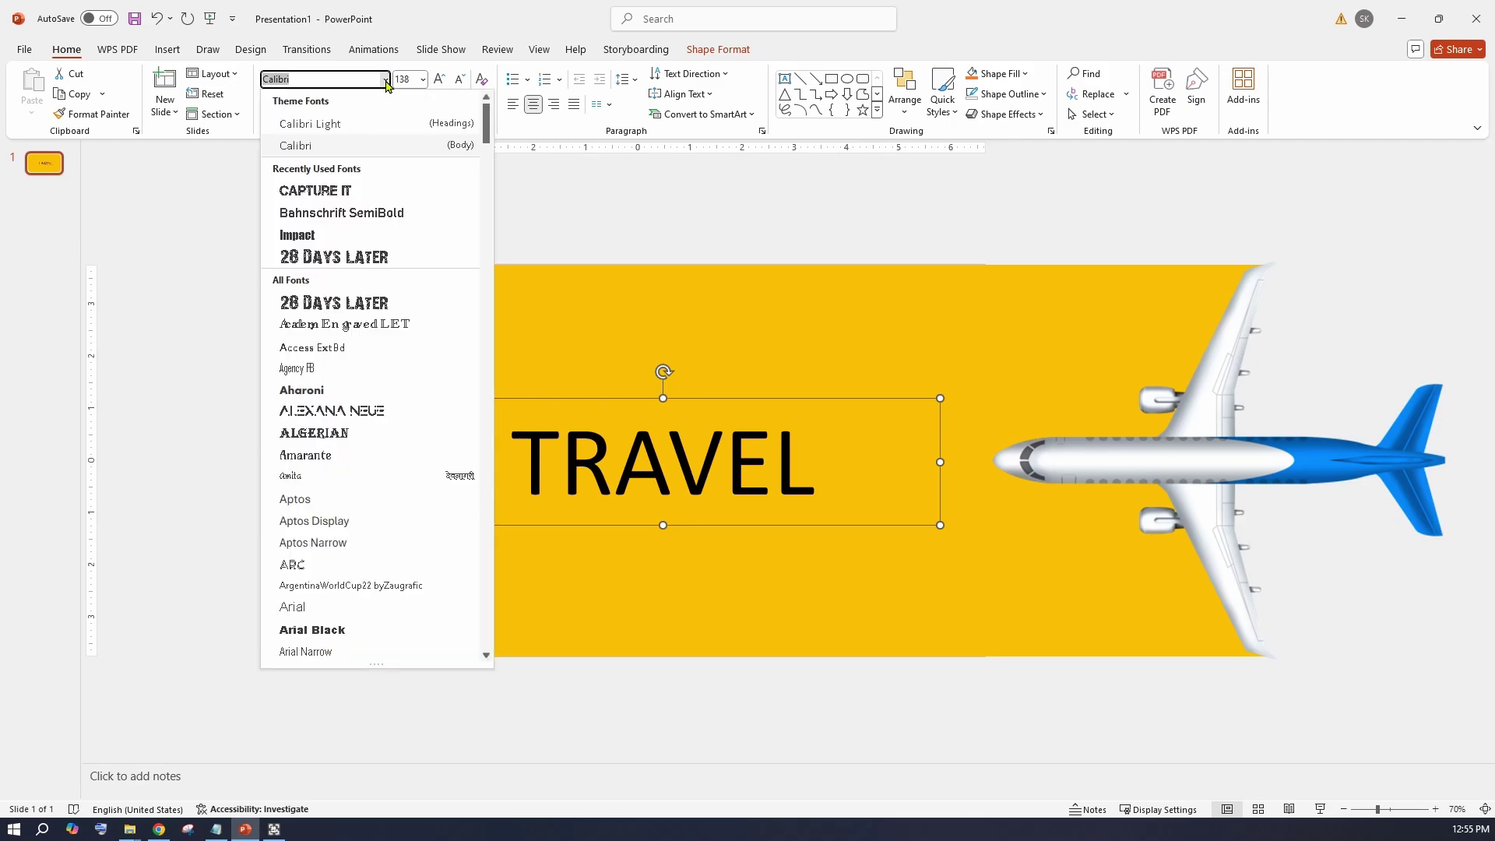
left_click(326, 193)
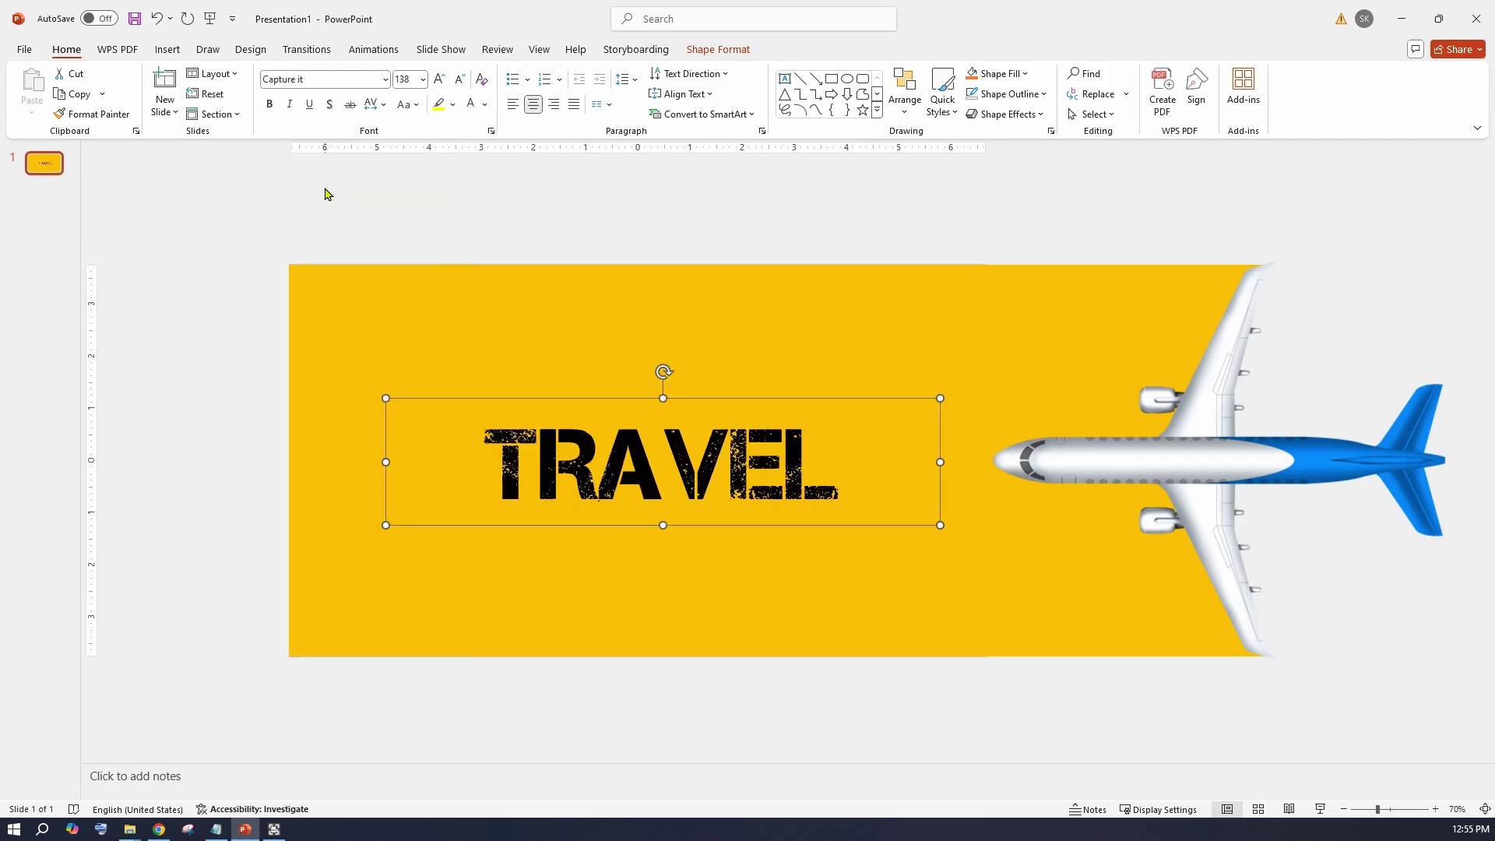
left_click(472, 108)
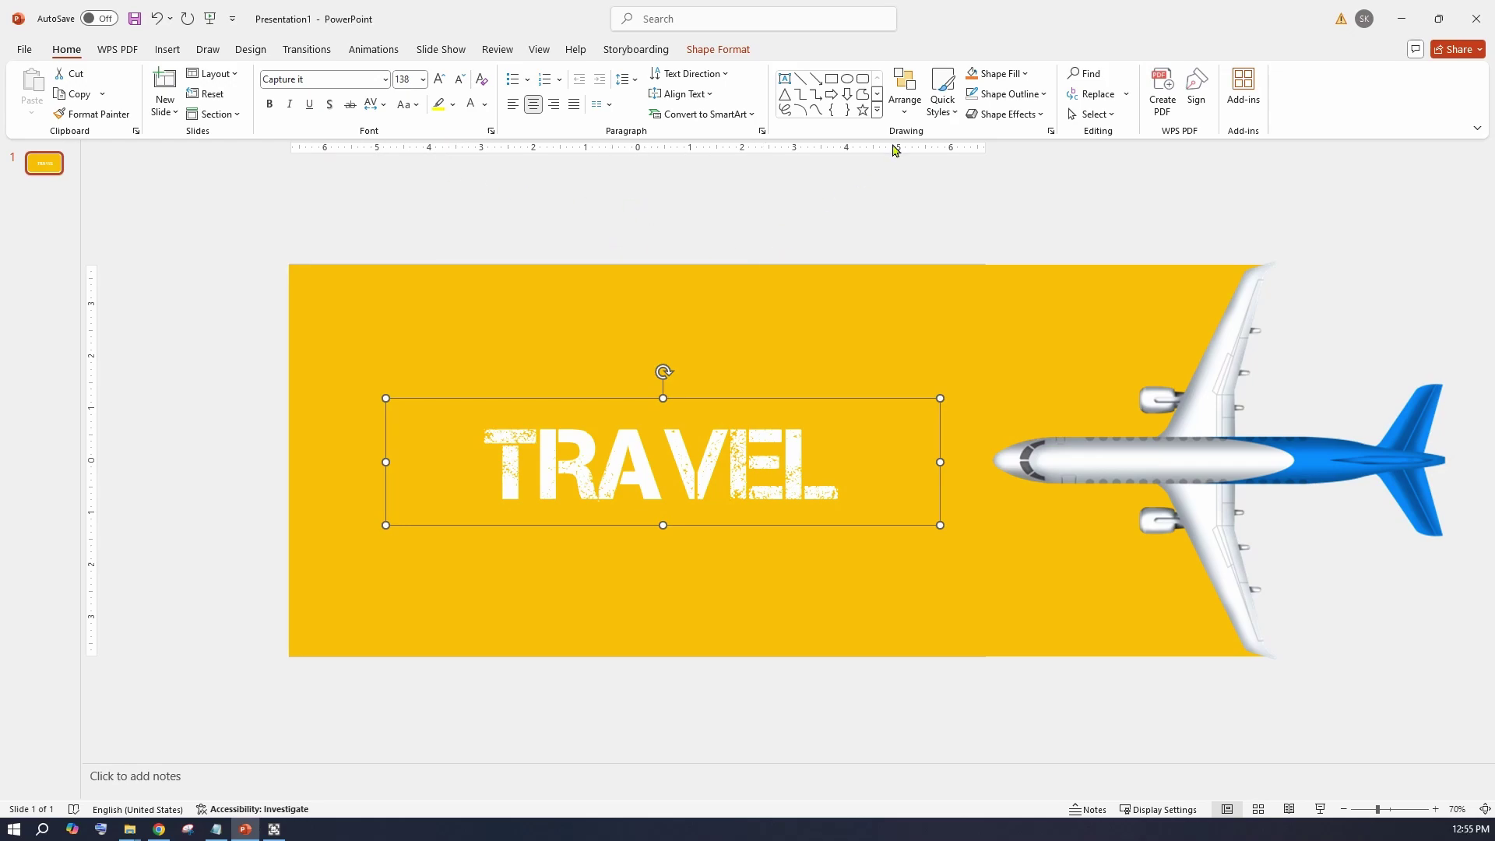
Align the TRAVEL text box to the slide's centre and middle.
left_click(705, 53)
left_click(1113, 93)
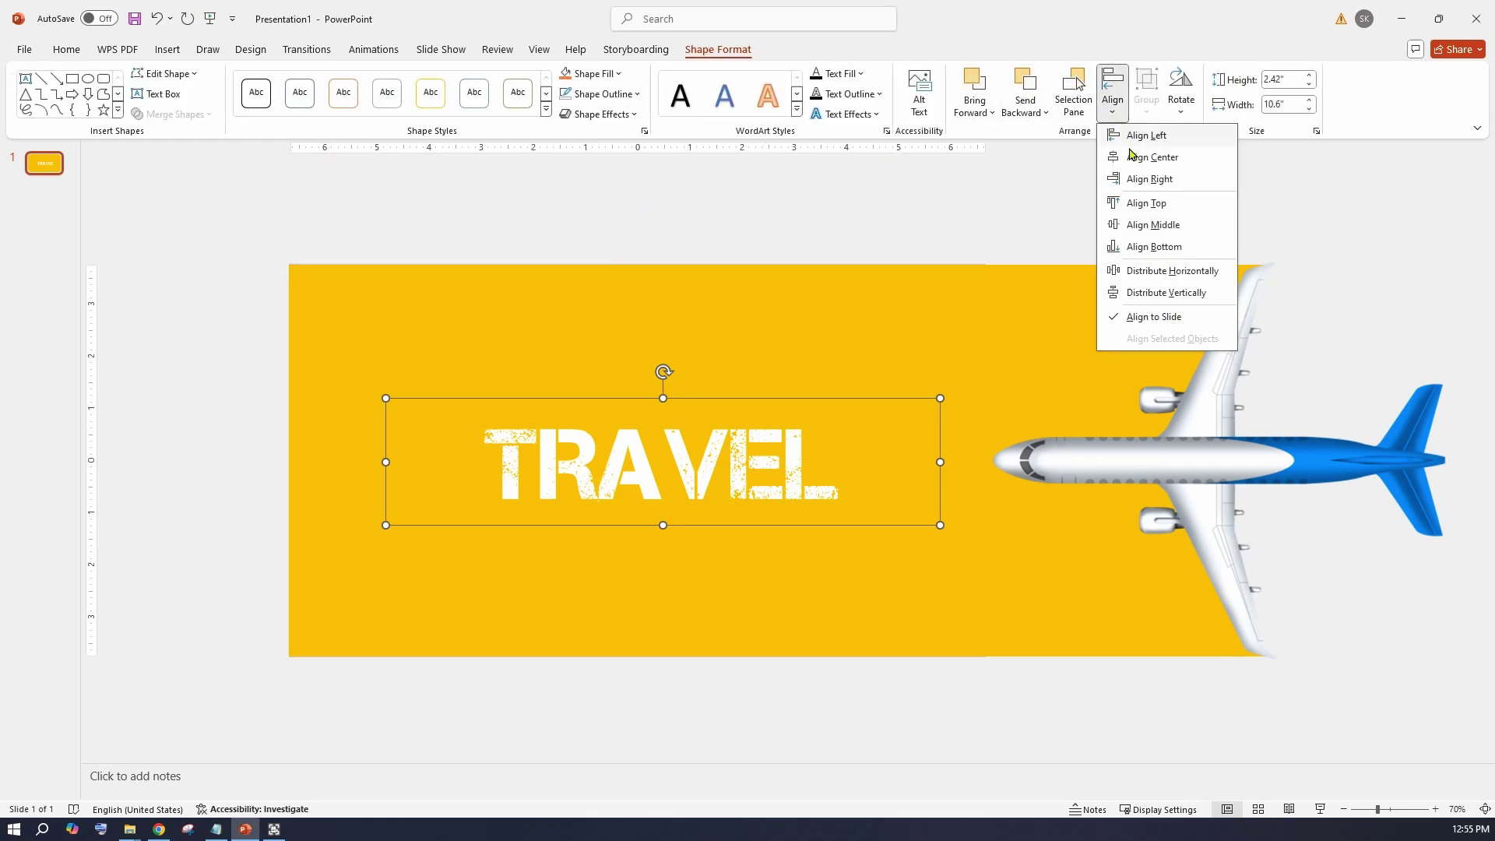
left_click(1127, 157)
left_click(1113, 101)
left_click(1130, 223)
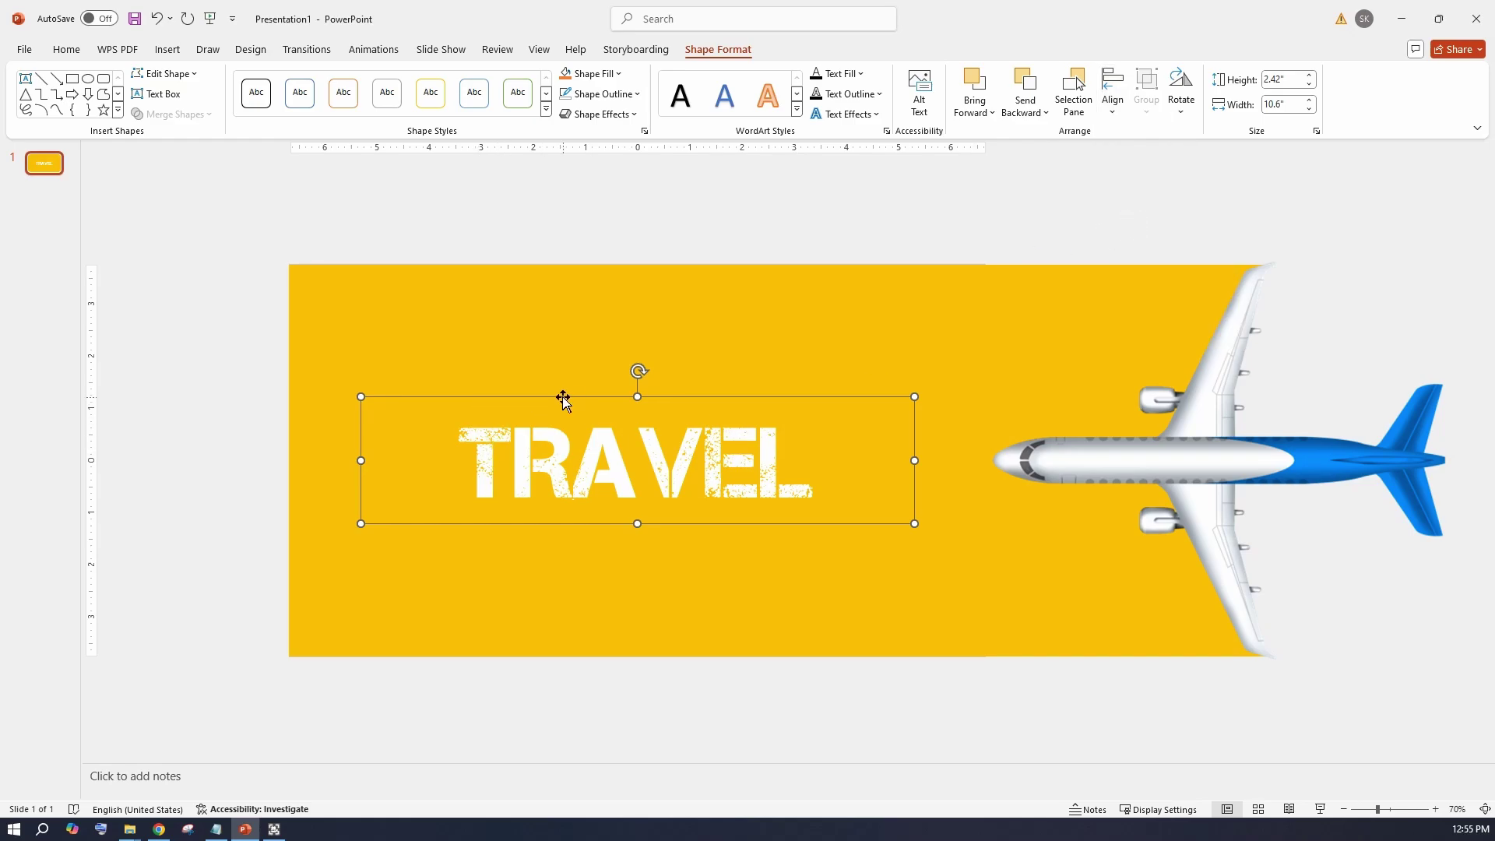
Give TRAVEL a Fly In entrance, then add a Fly Out exit directed To Top.
left_click(374, 50)
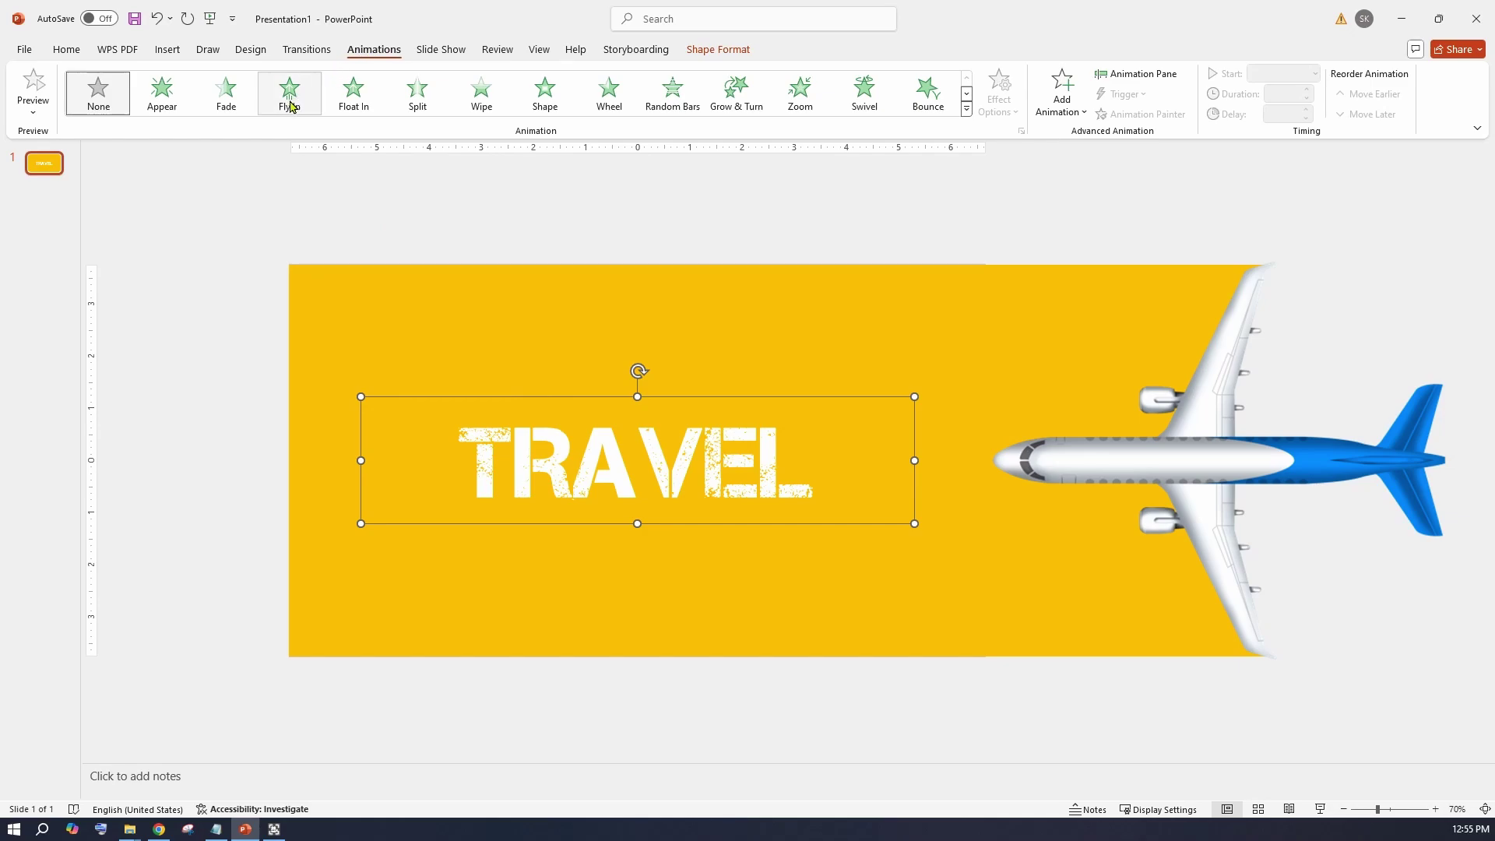
left_click(290, 94)
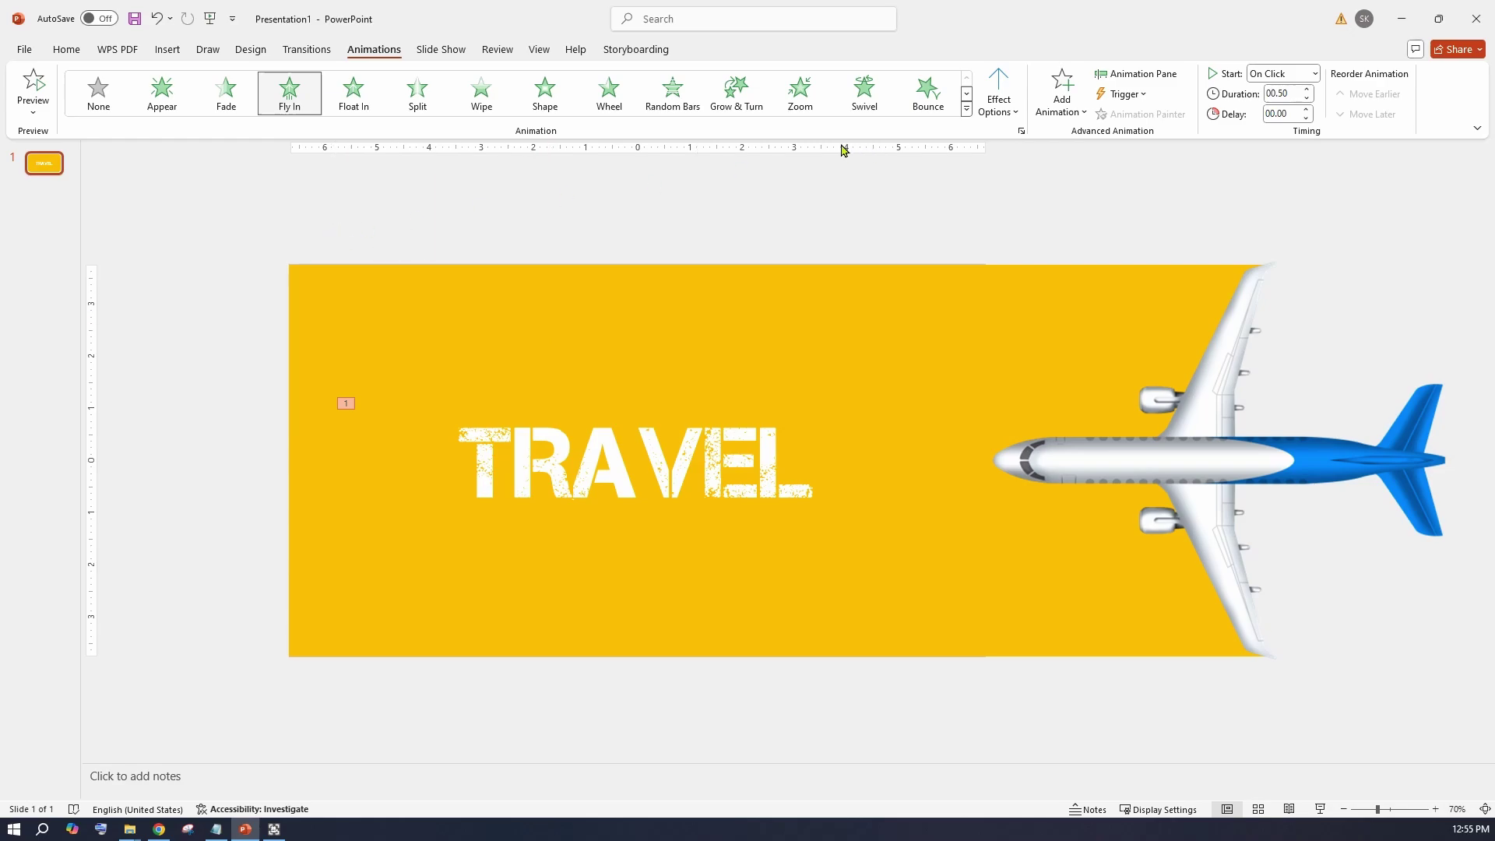
left_click(1062, 116)
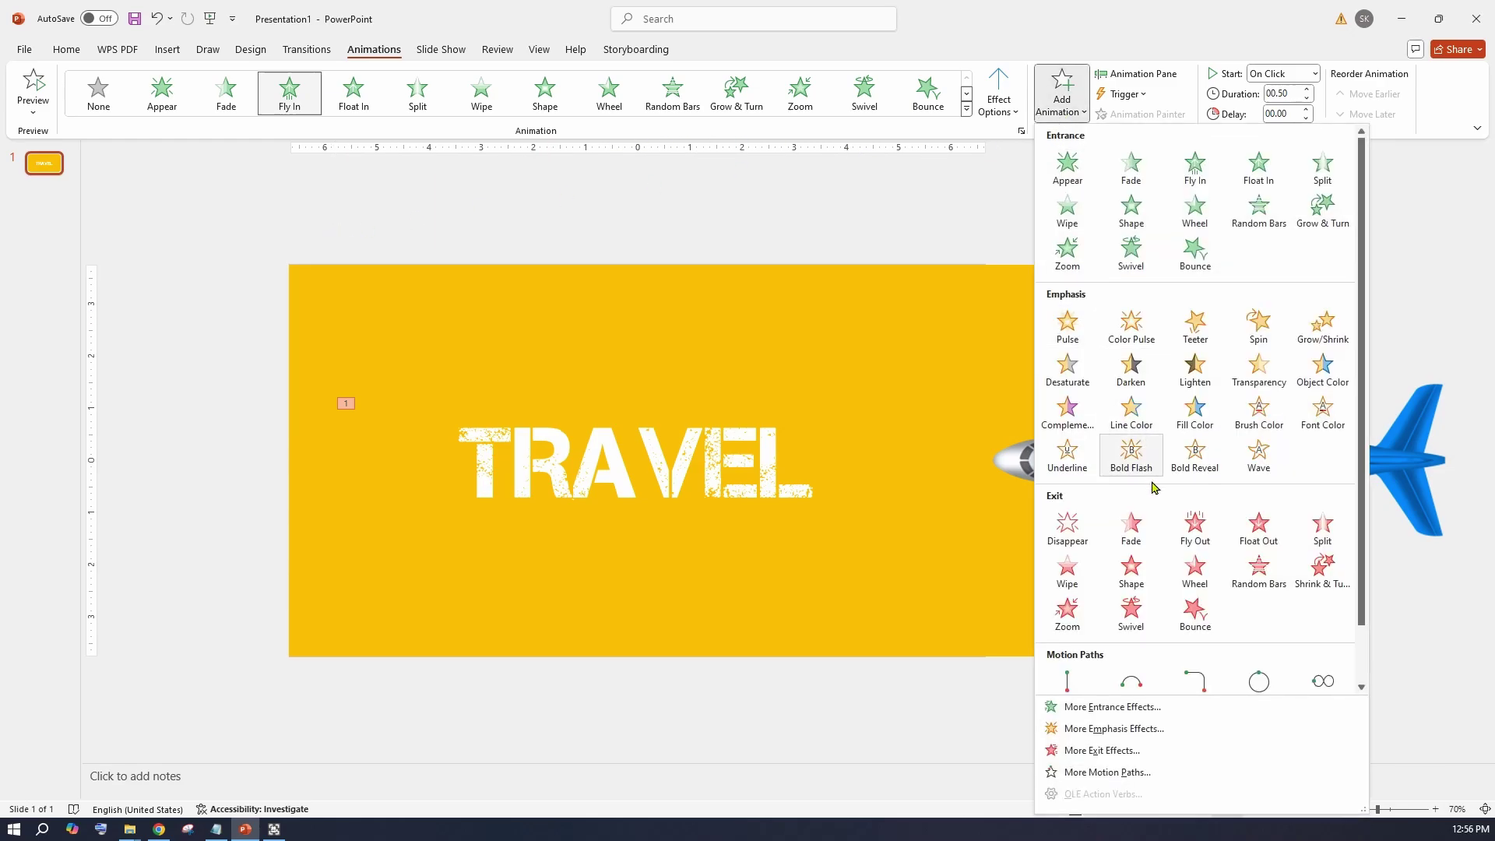
left_click(1195, 538)
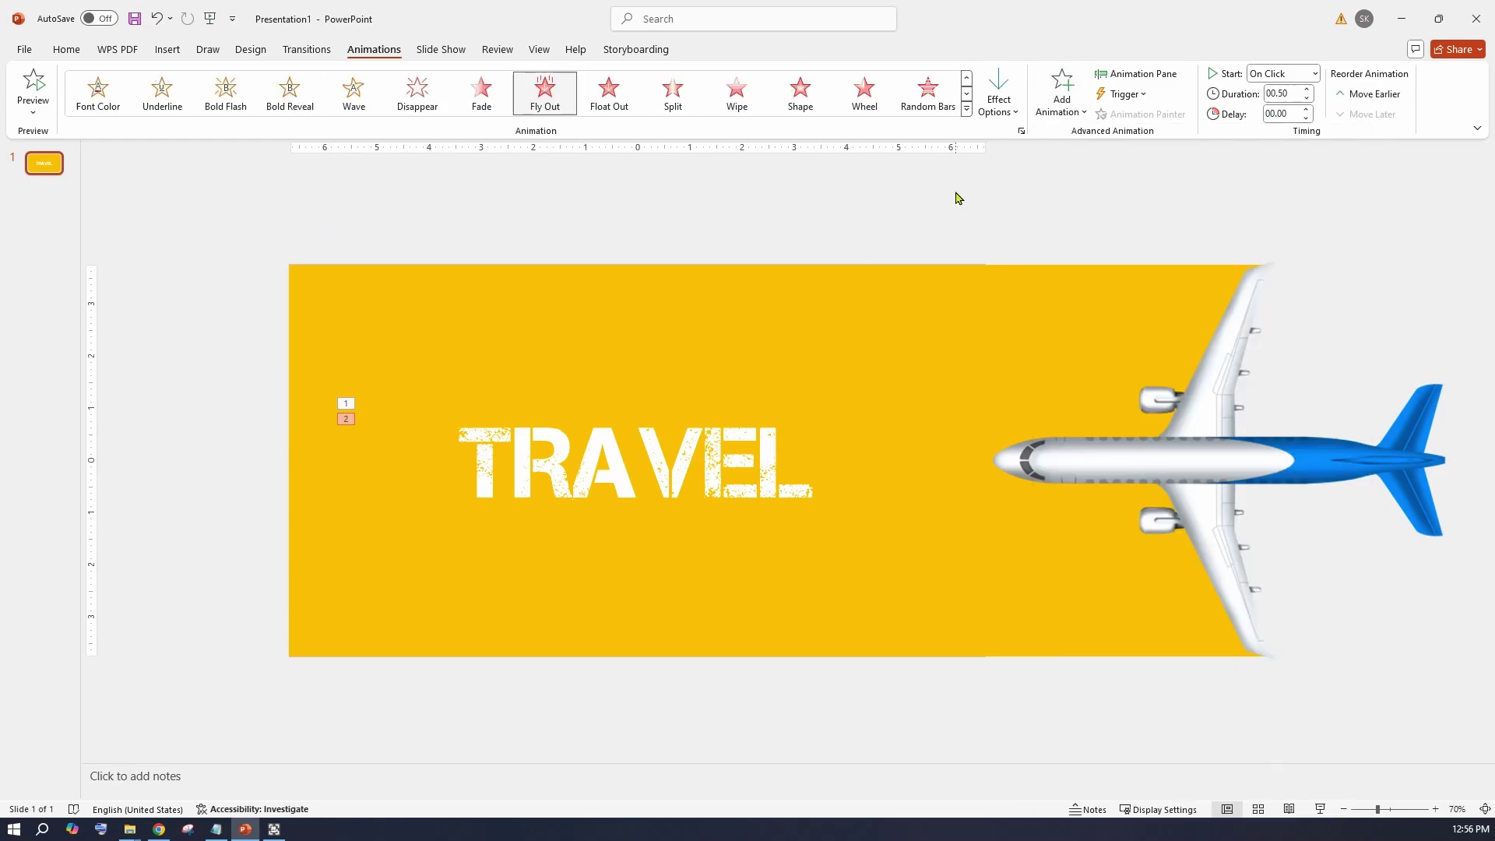
left_click(999, 95)
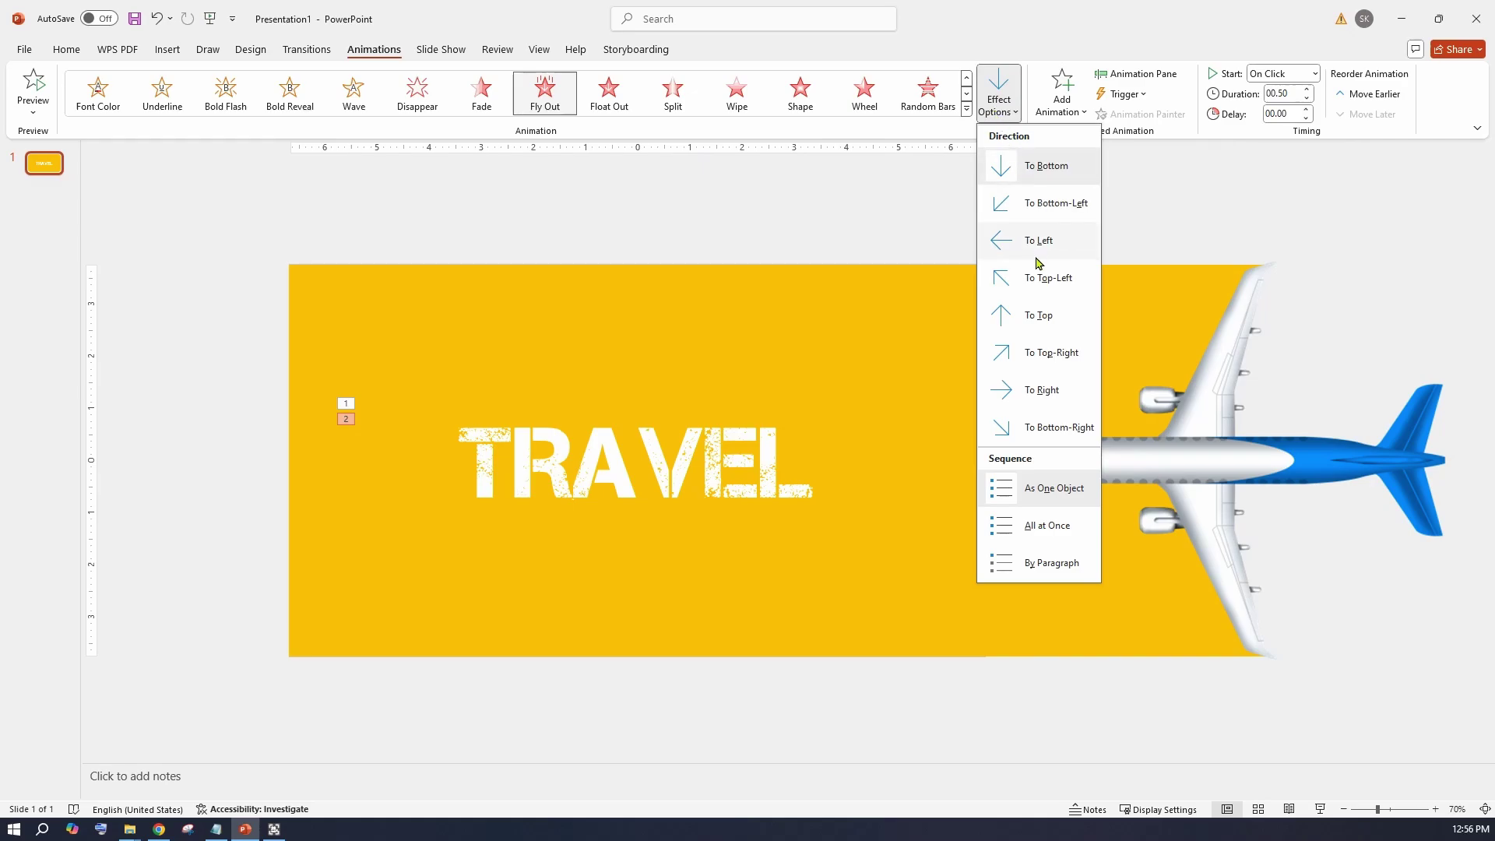
left_click(1024, 314)
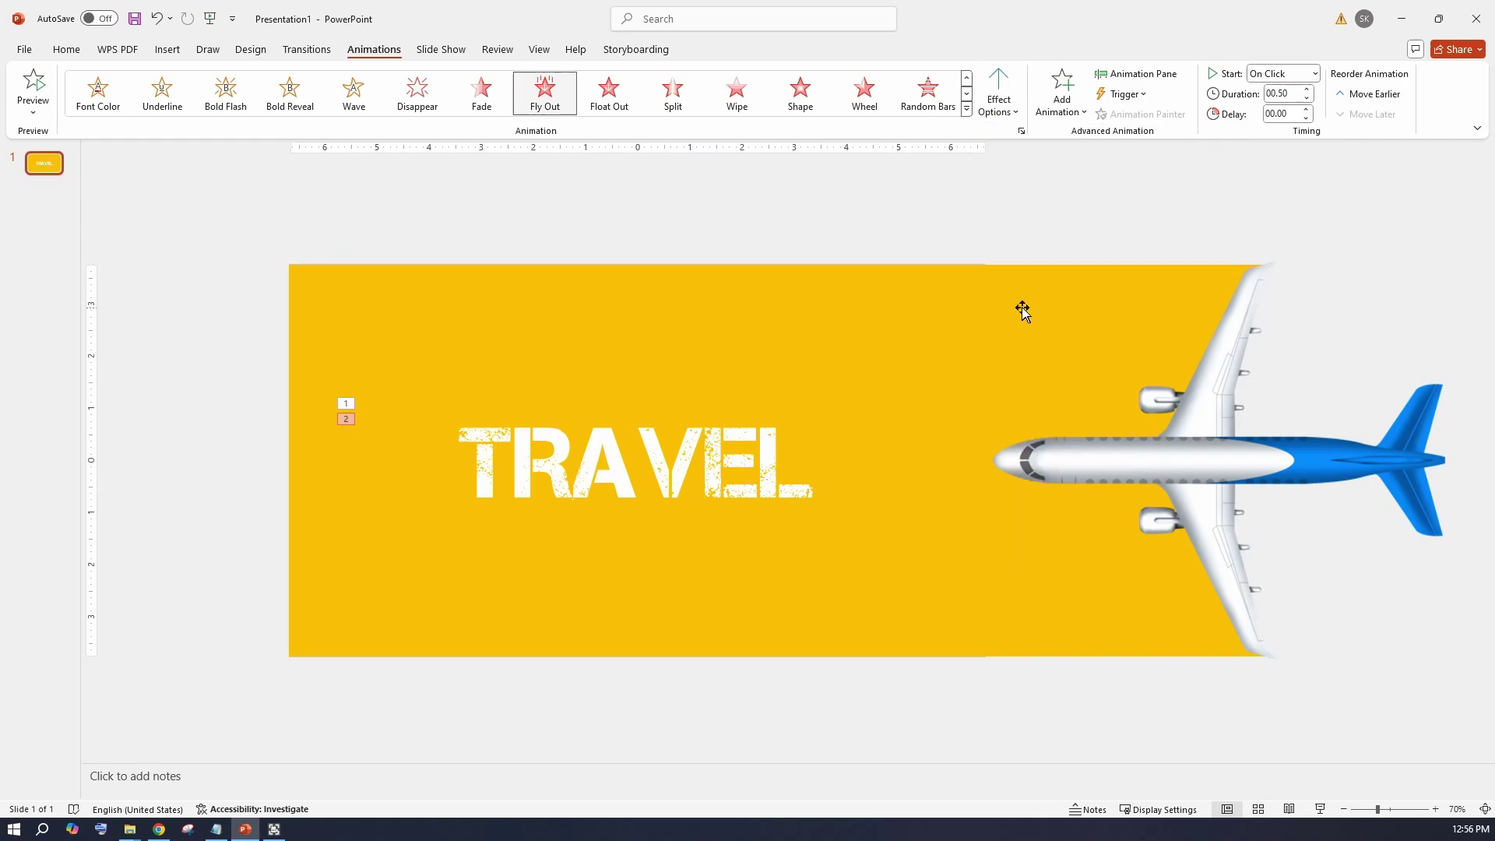
Duplicate the TRAVEL text box and centre the copy horizontally and vertically on the slide.
left_click(674, 441)
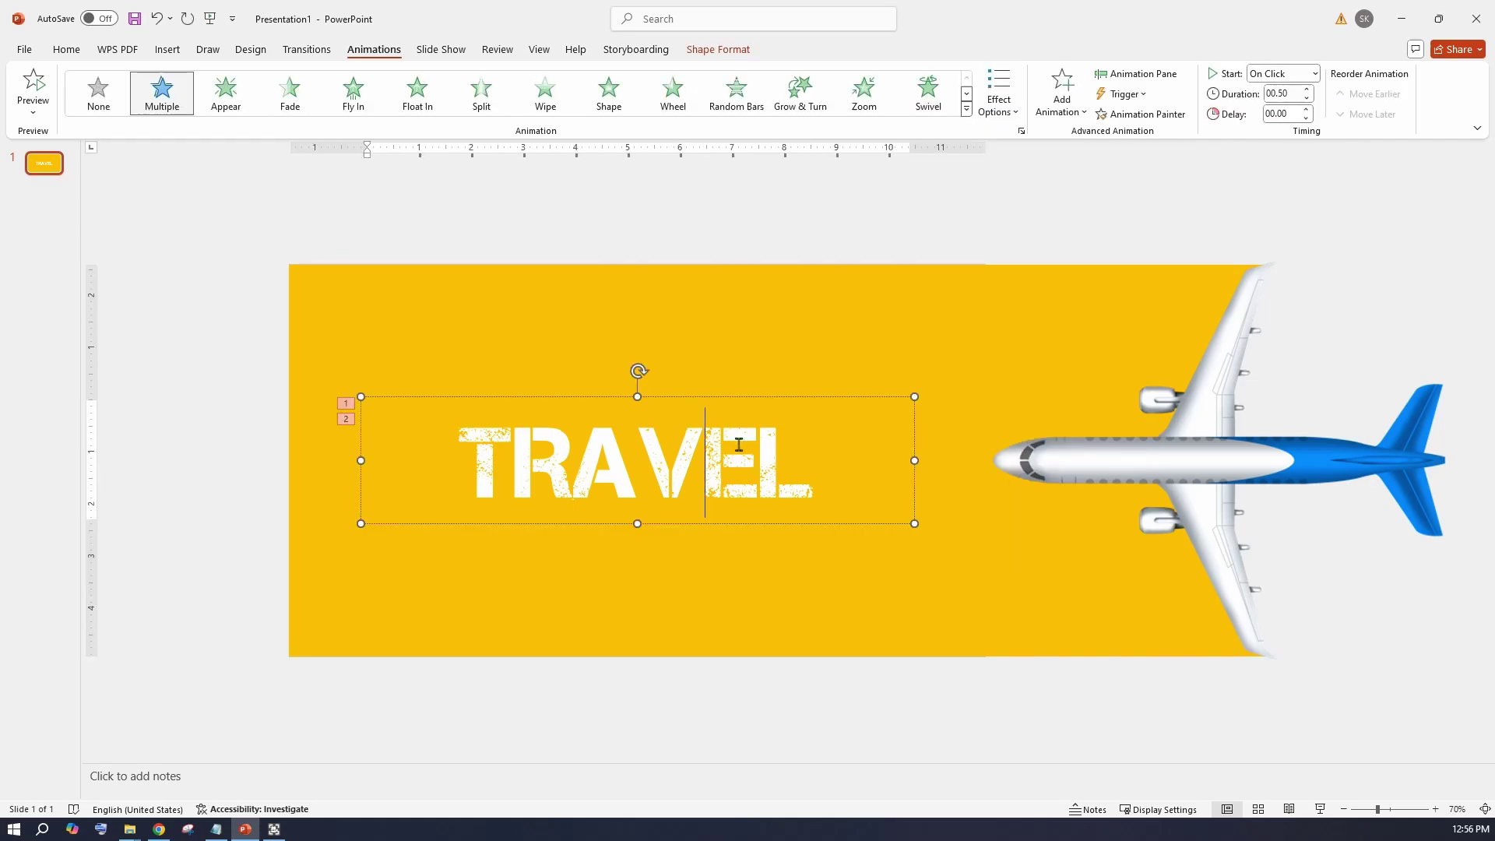
key("Escape")
key("ctrl+d")
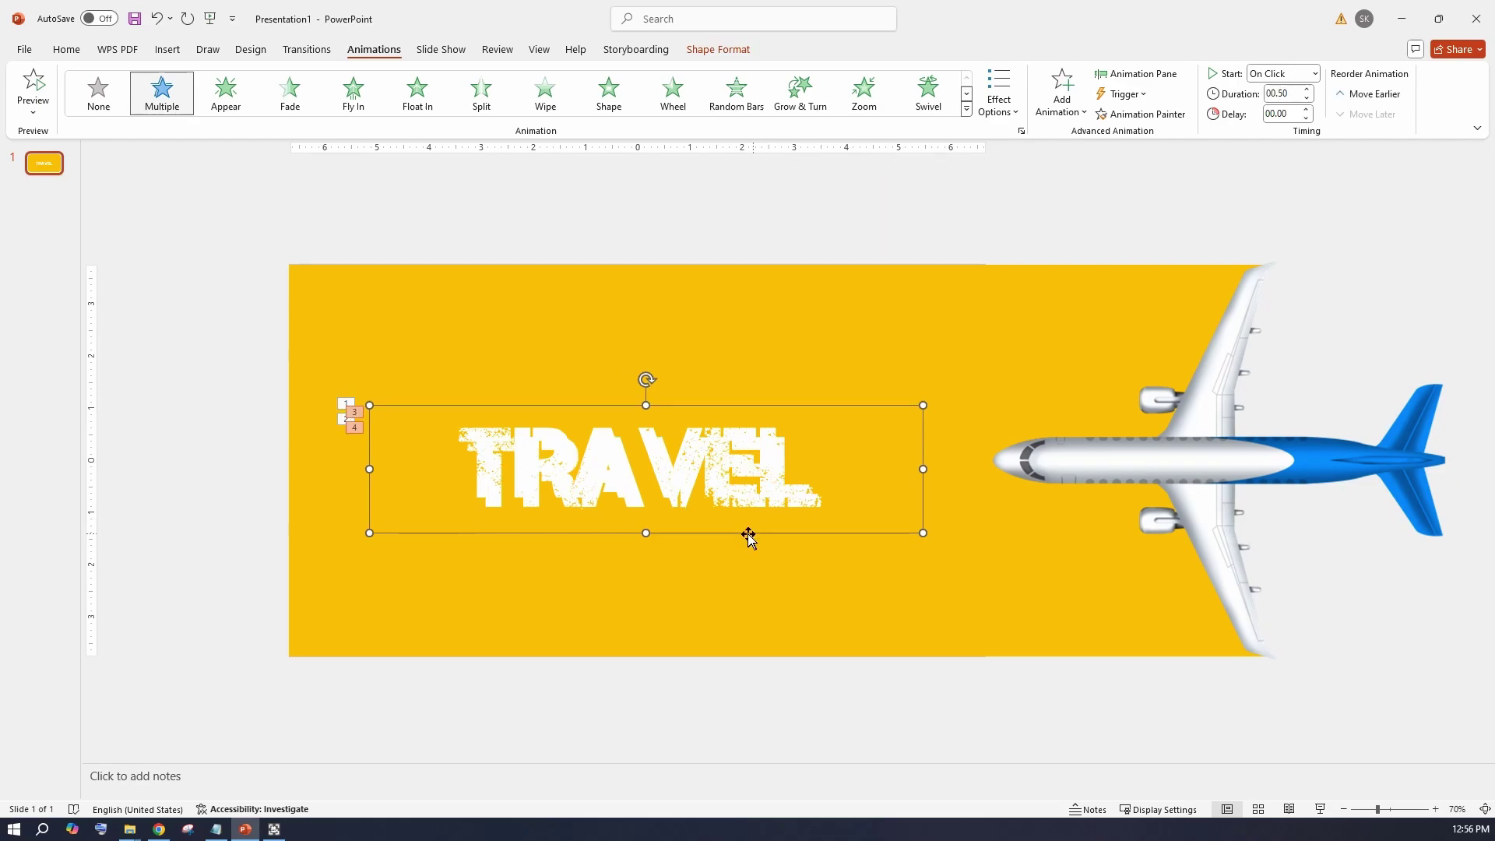
left_click(708, 50)
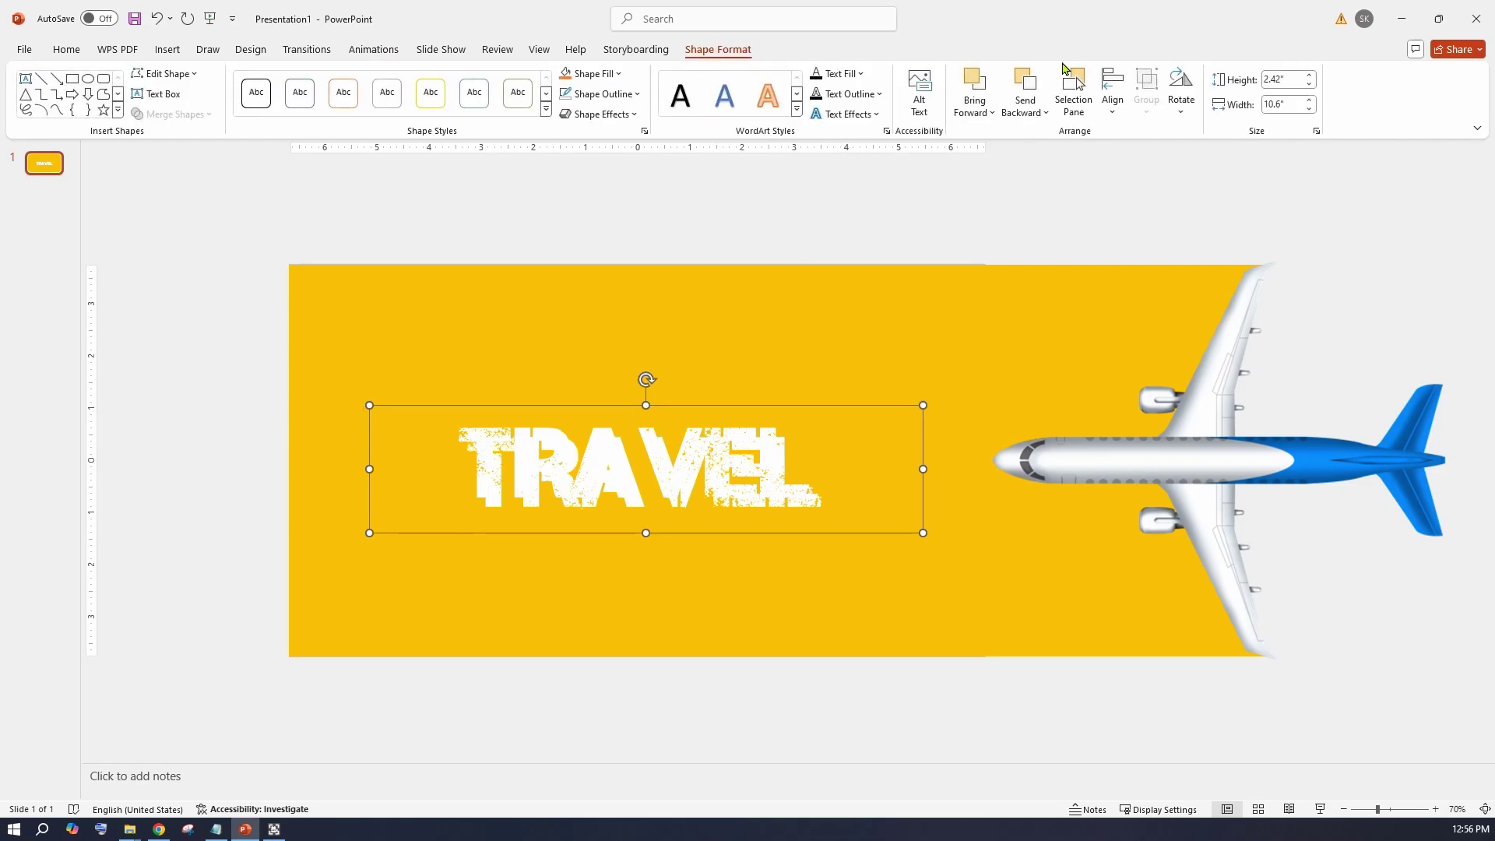
left_click(1112, 92)
left_click(1123, 158)
left_click(1113, 98)
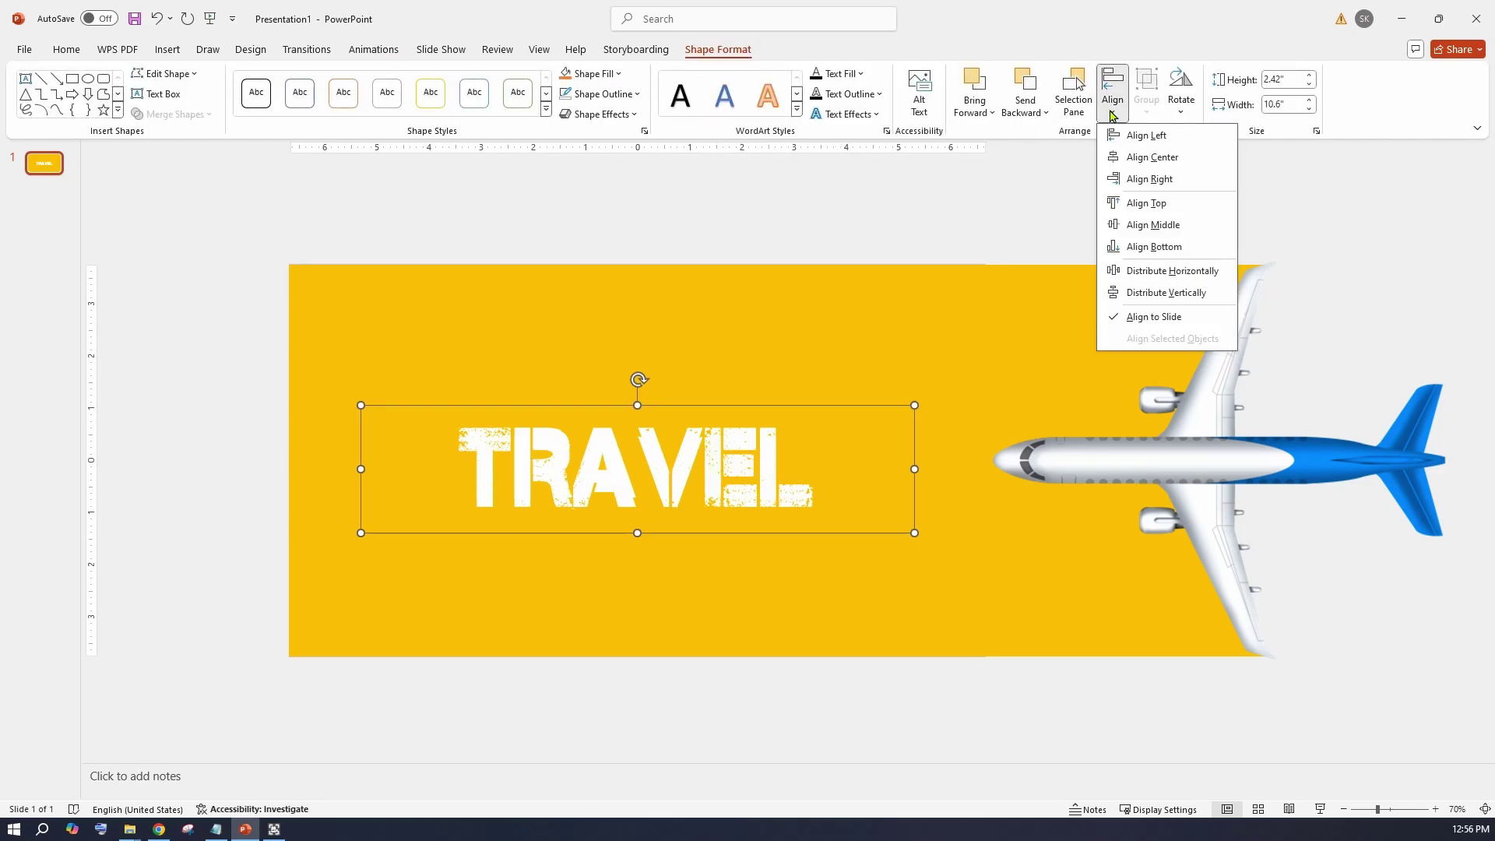
left_click(1131, 225)
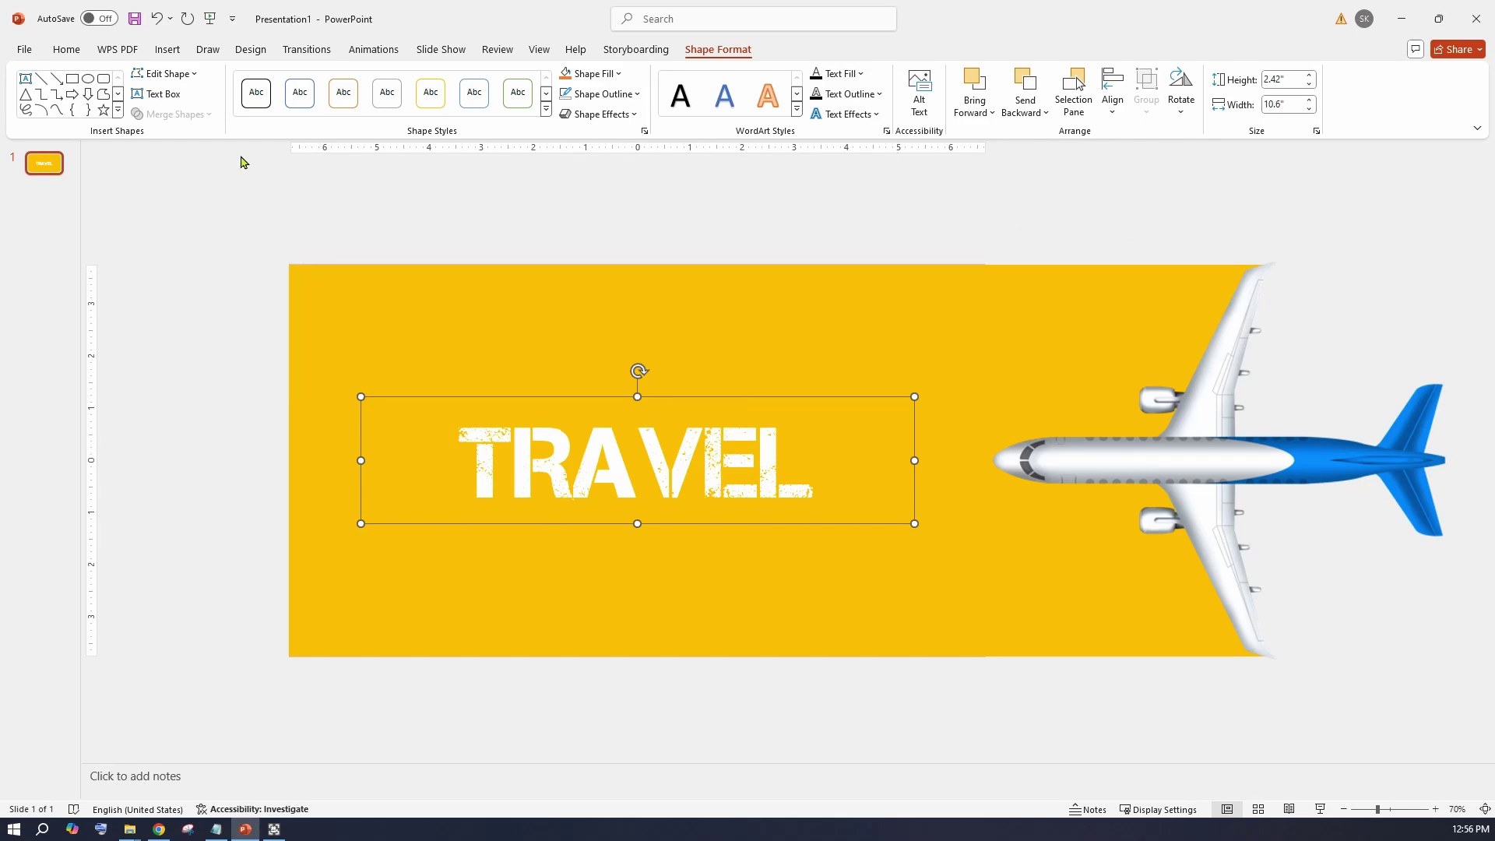
Exit text editing of the TRAVEL box, keeping it selected for animation settings.
key("F2")
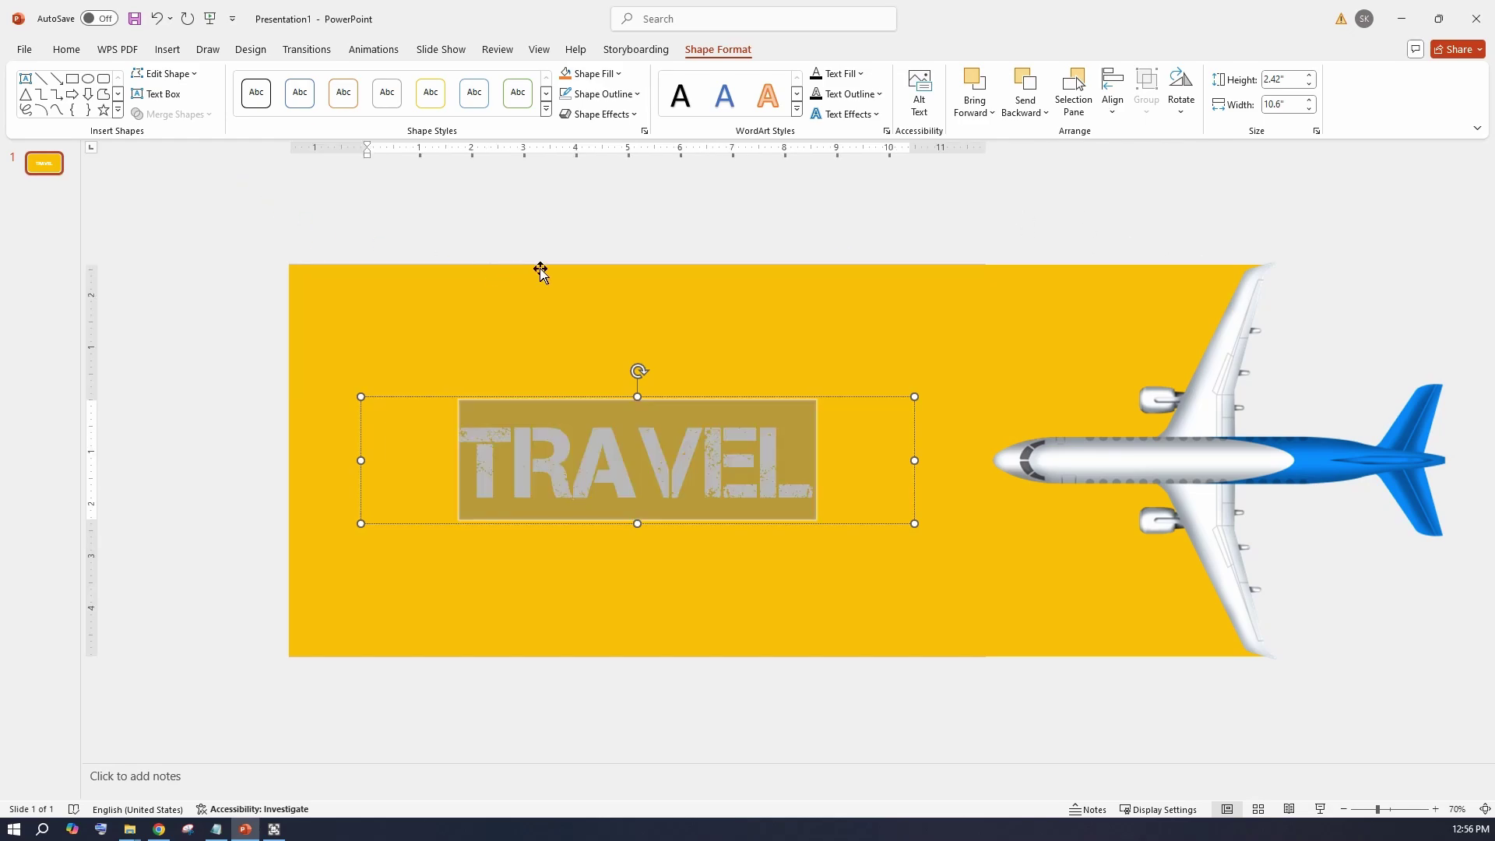
left_click(699, 463)
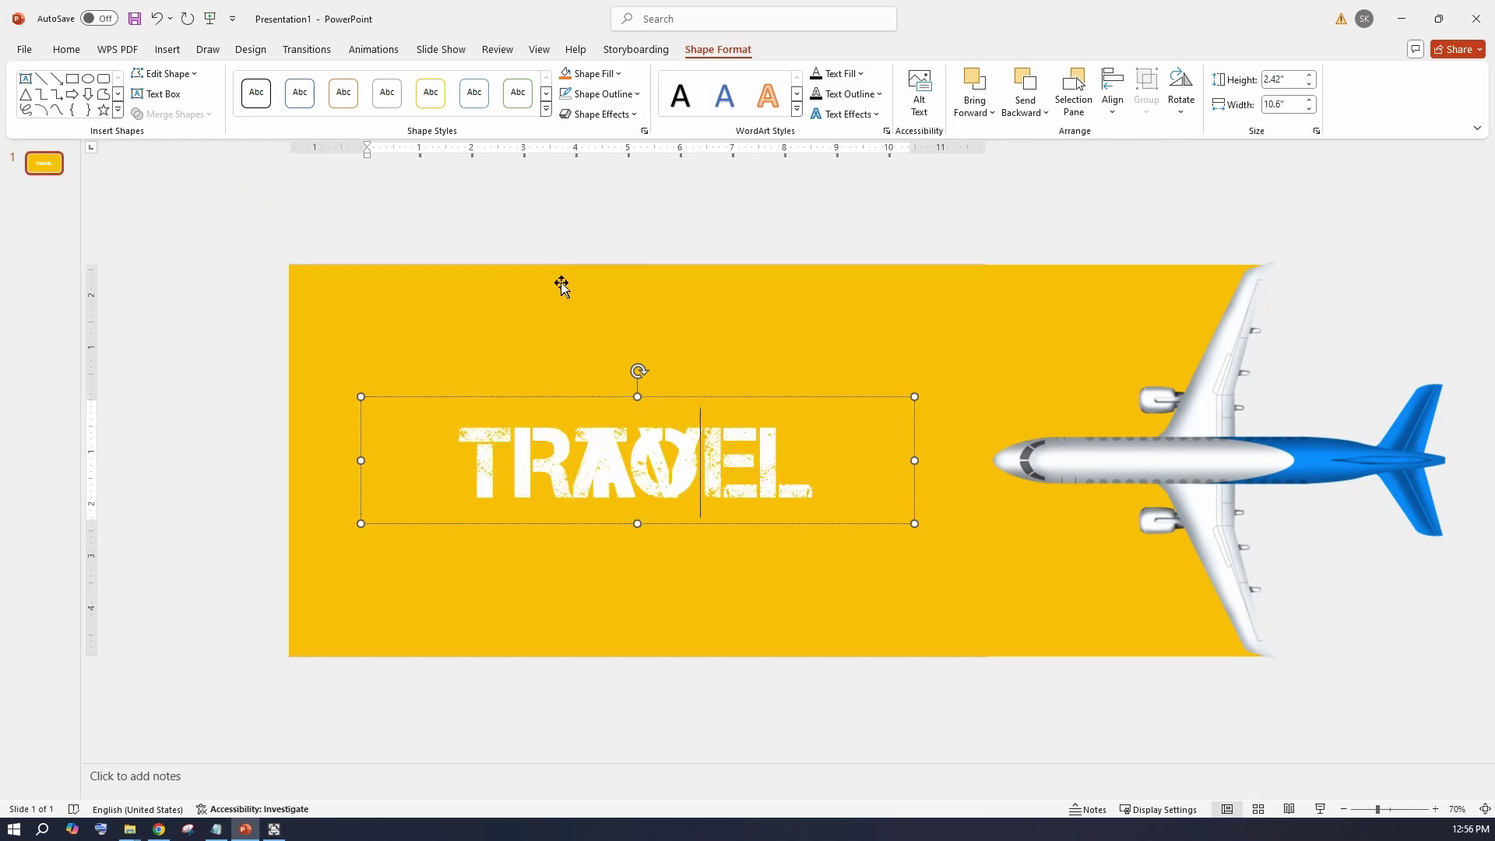
key("Escape")
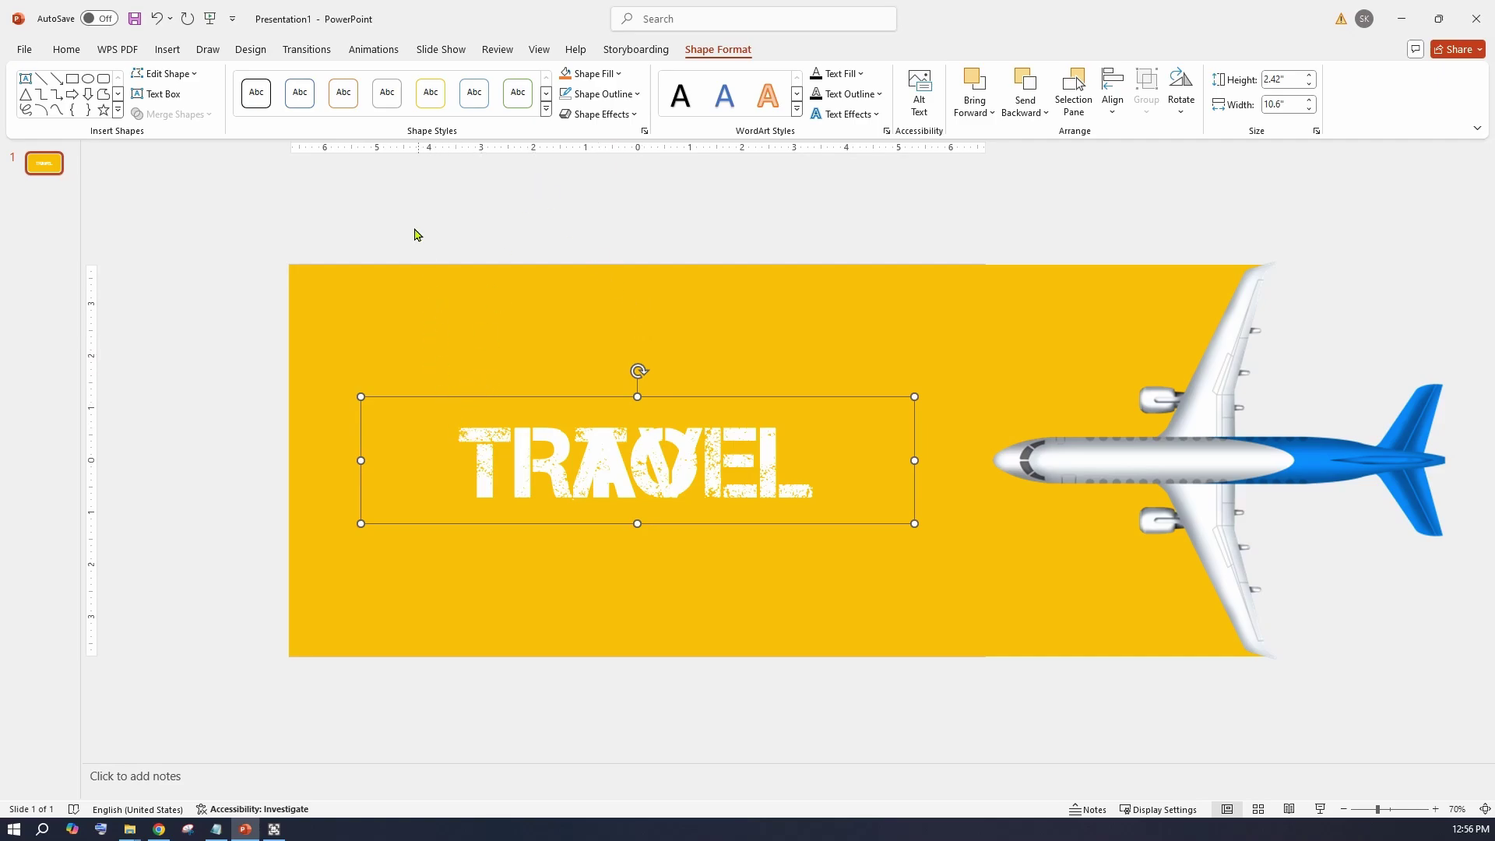
left_click(365, 51)
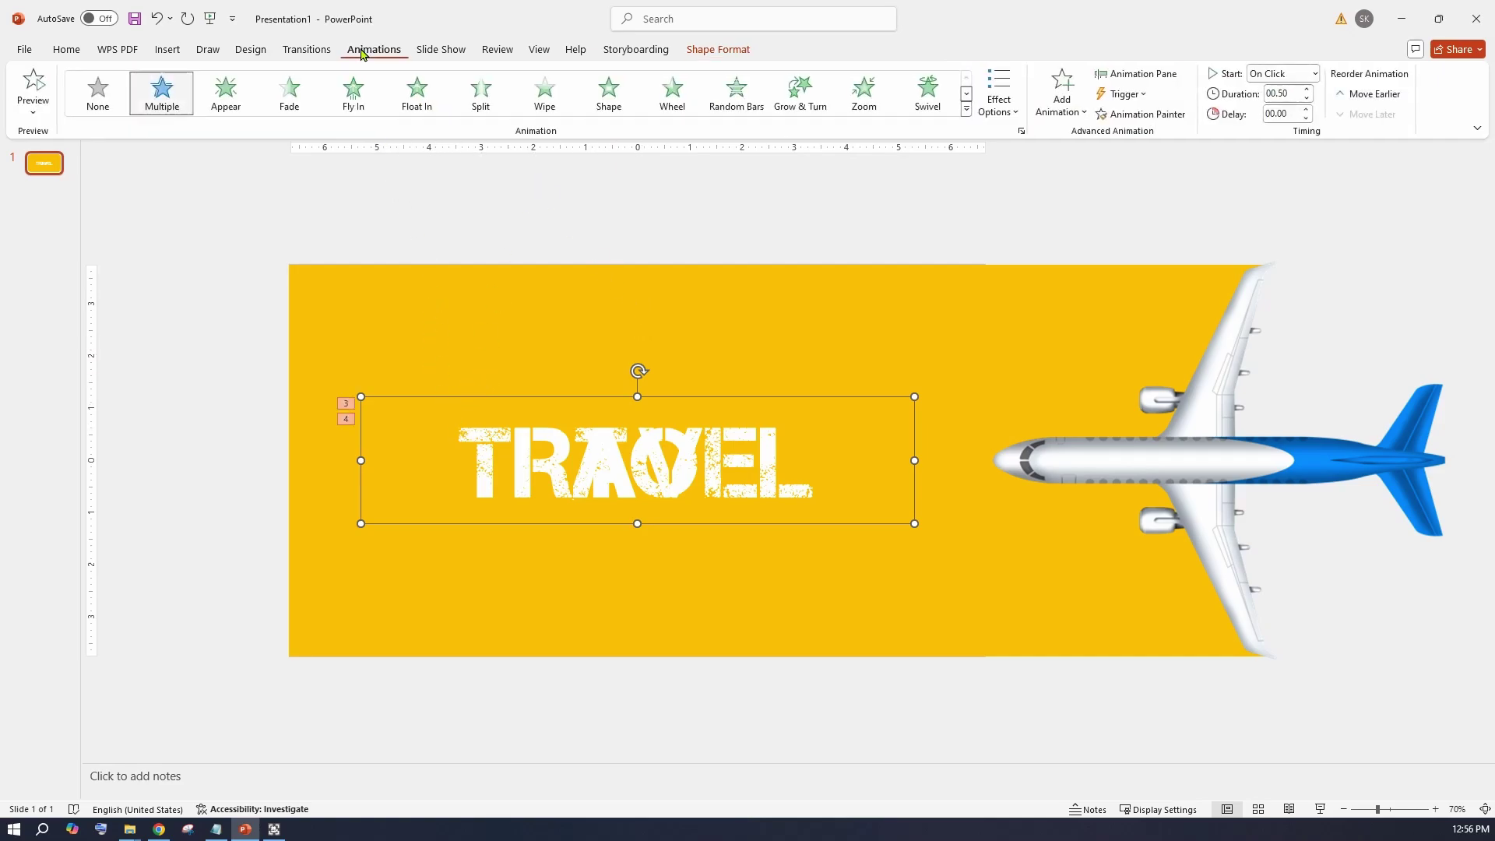
In the Animation Pane, set TRAVEL exit, TO entrance and TO exit to start After Previous.
left_click(1167, 78)
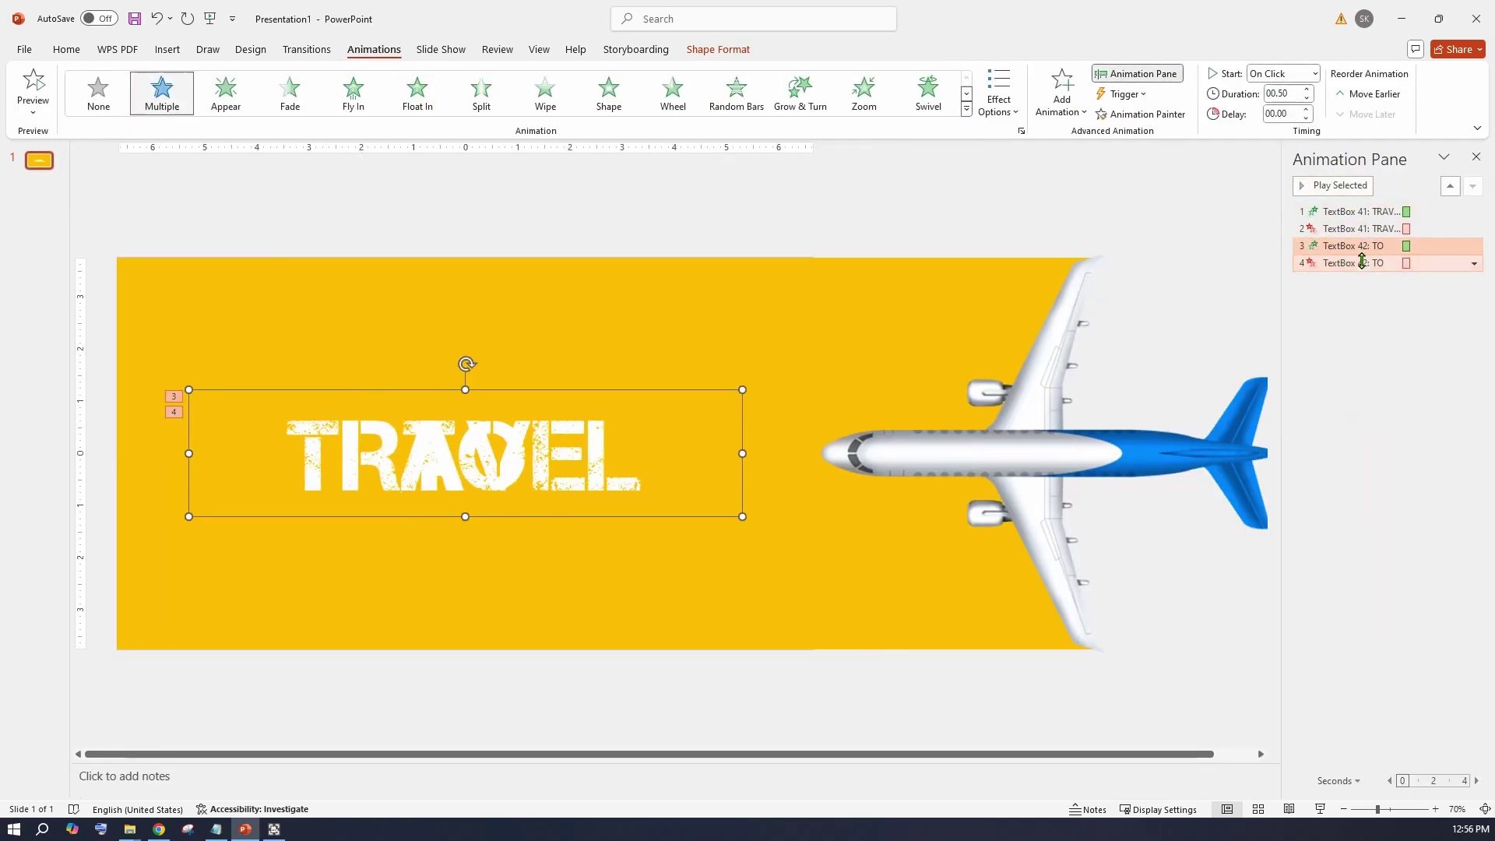
left_click(1361, 230)
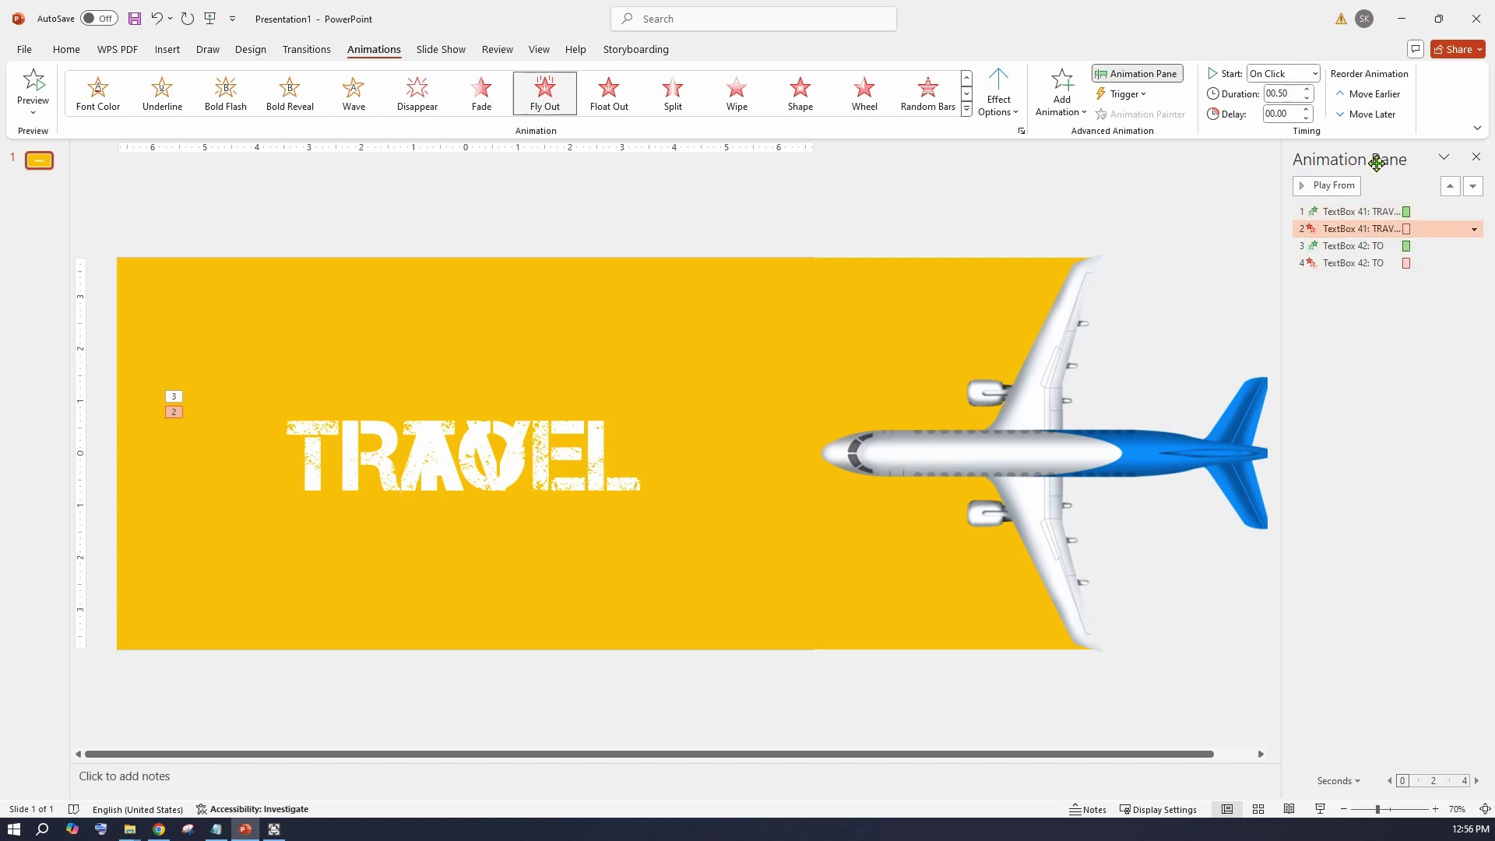
left_click(1315, 73)
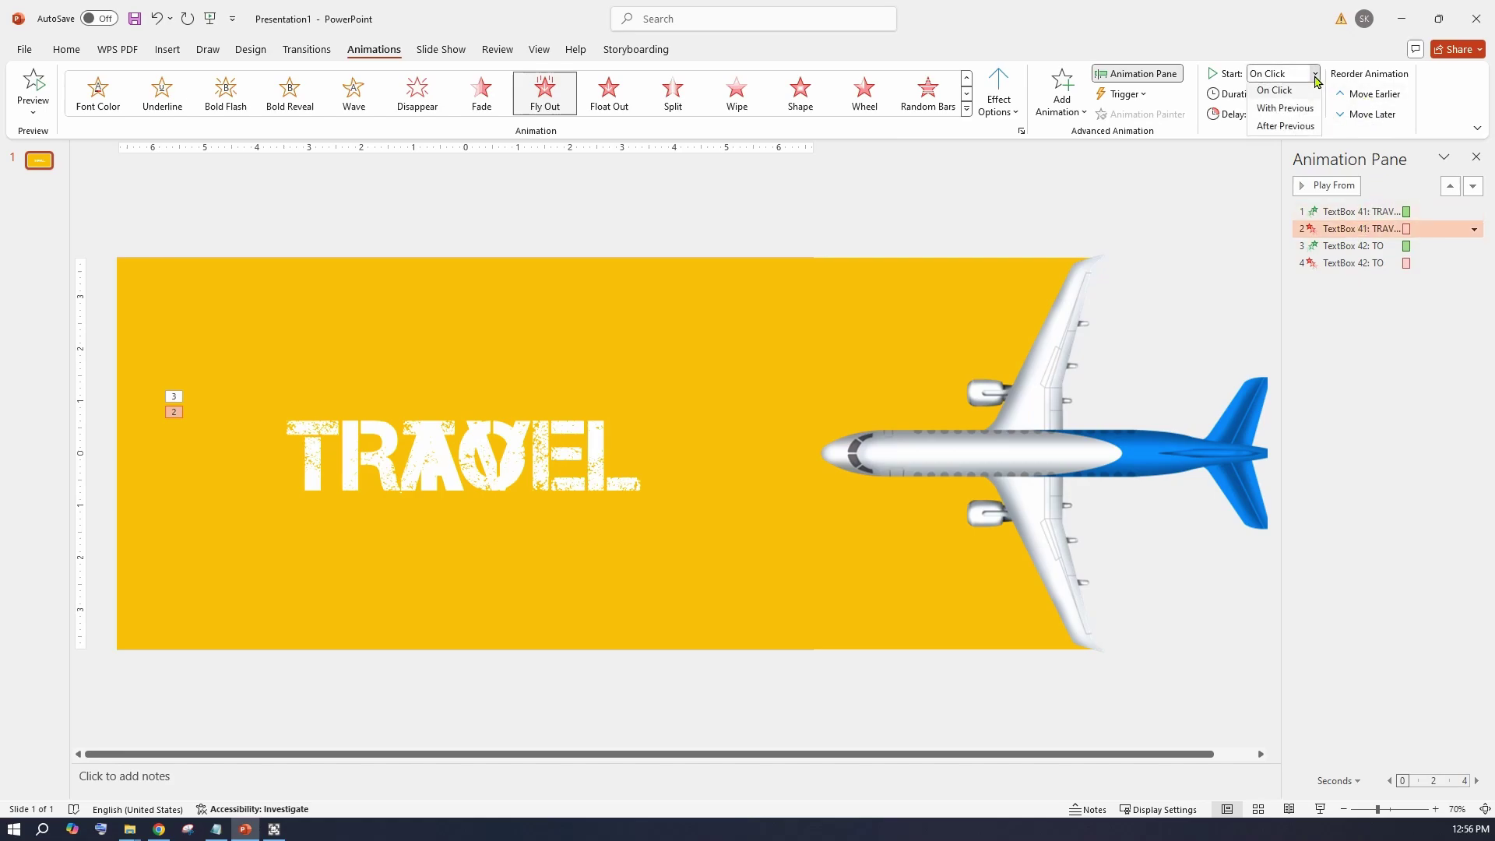
left_click(1291, 130)
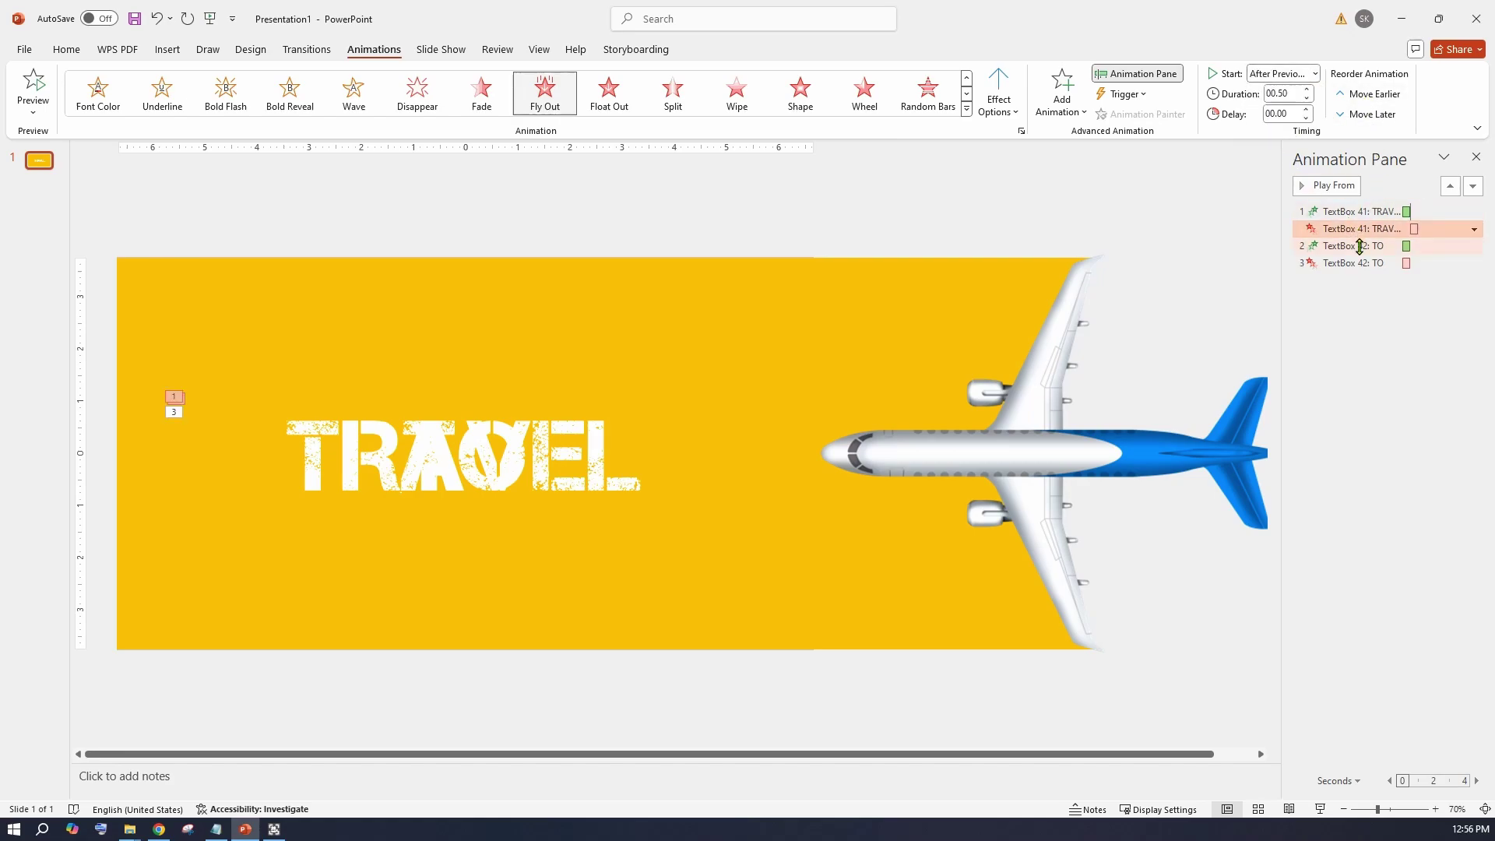
left_click(1330, 245)
left_click(1315, 74)
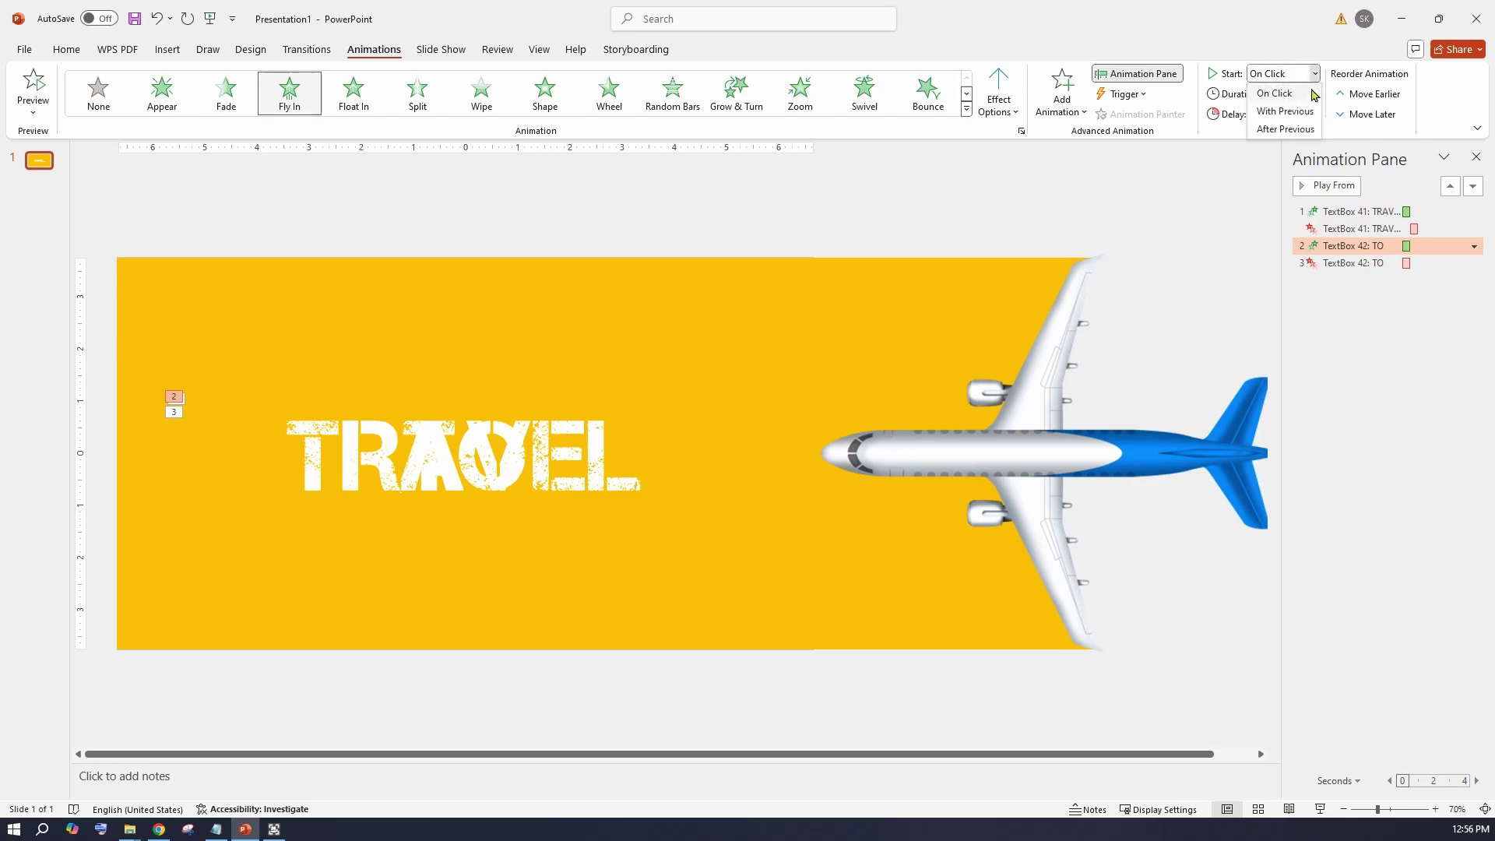
left_click(1303, 133)
left_click(1379, 265)
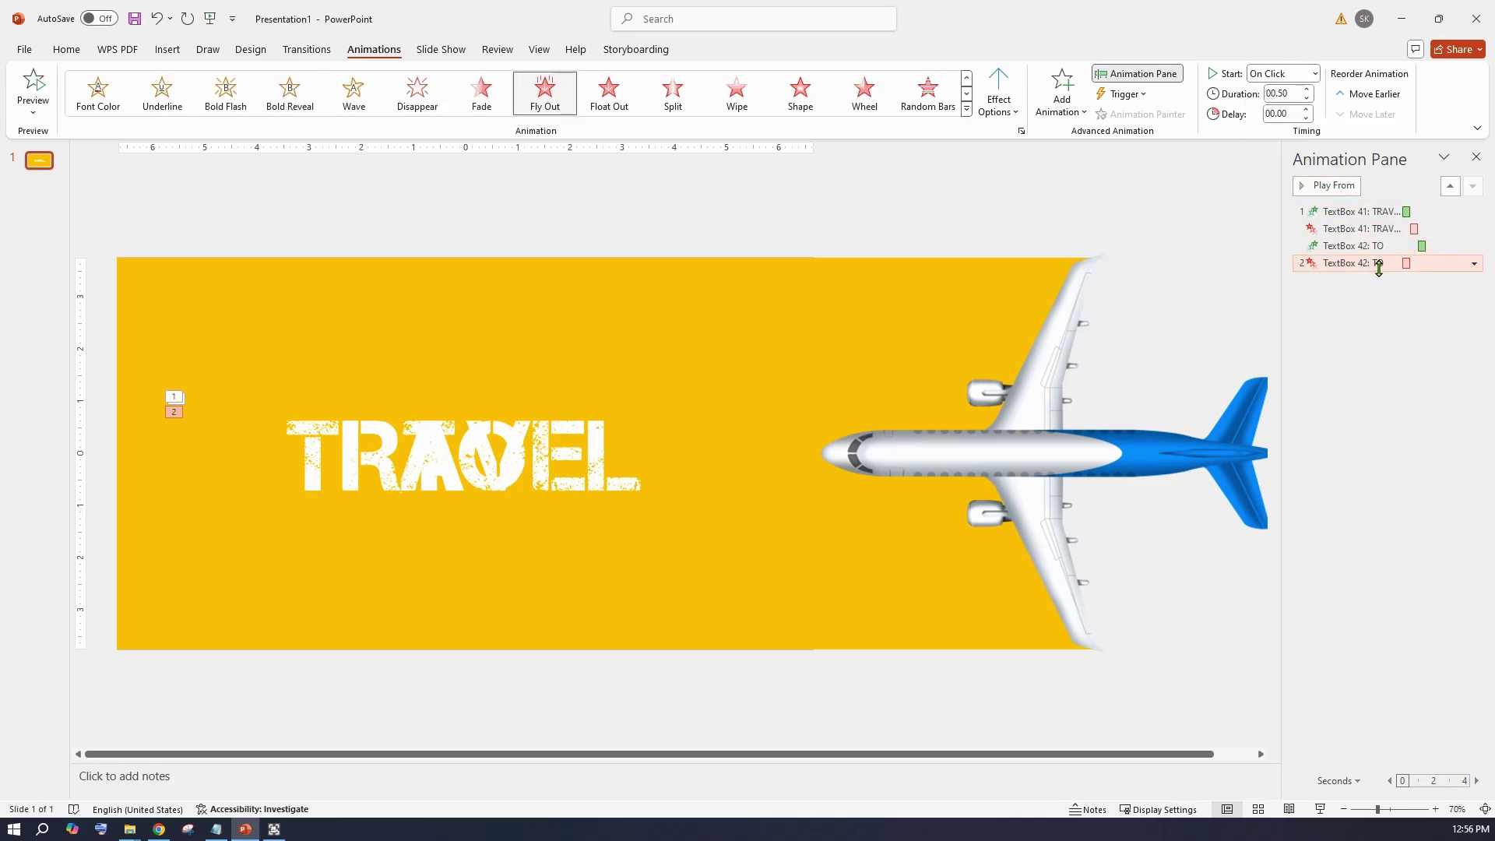
left_click(1315, 73)
left_click(1285, 129)
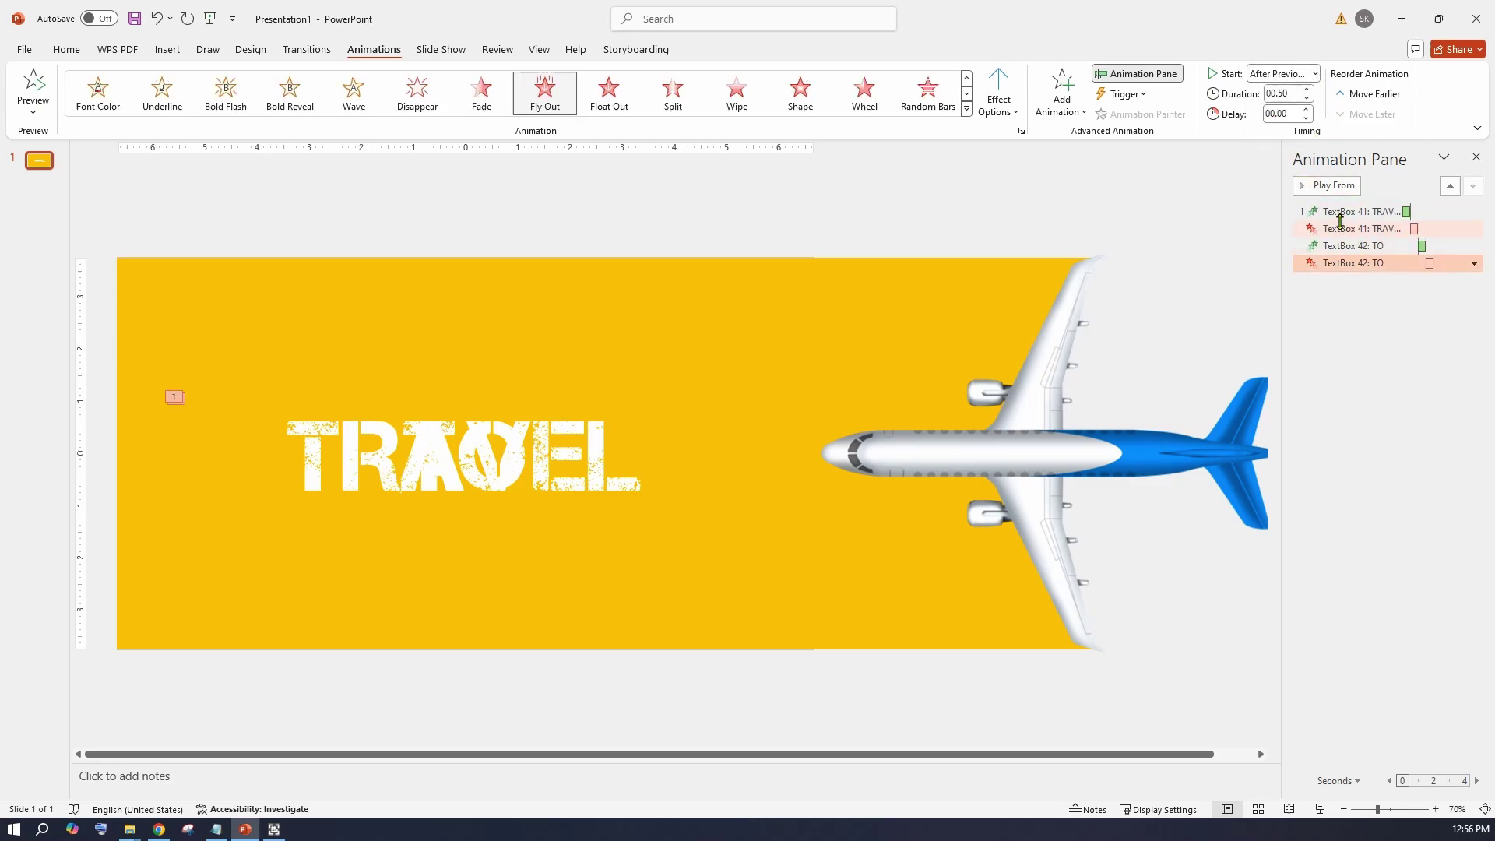
Delay the TRAVEL exit animation by 00.25 seconds, then check the TO exit.
left_click(1365, 228)
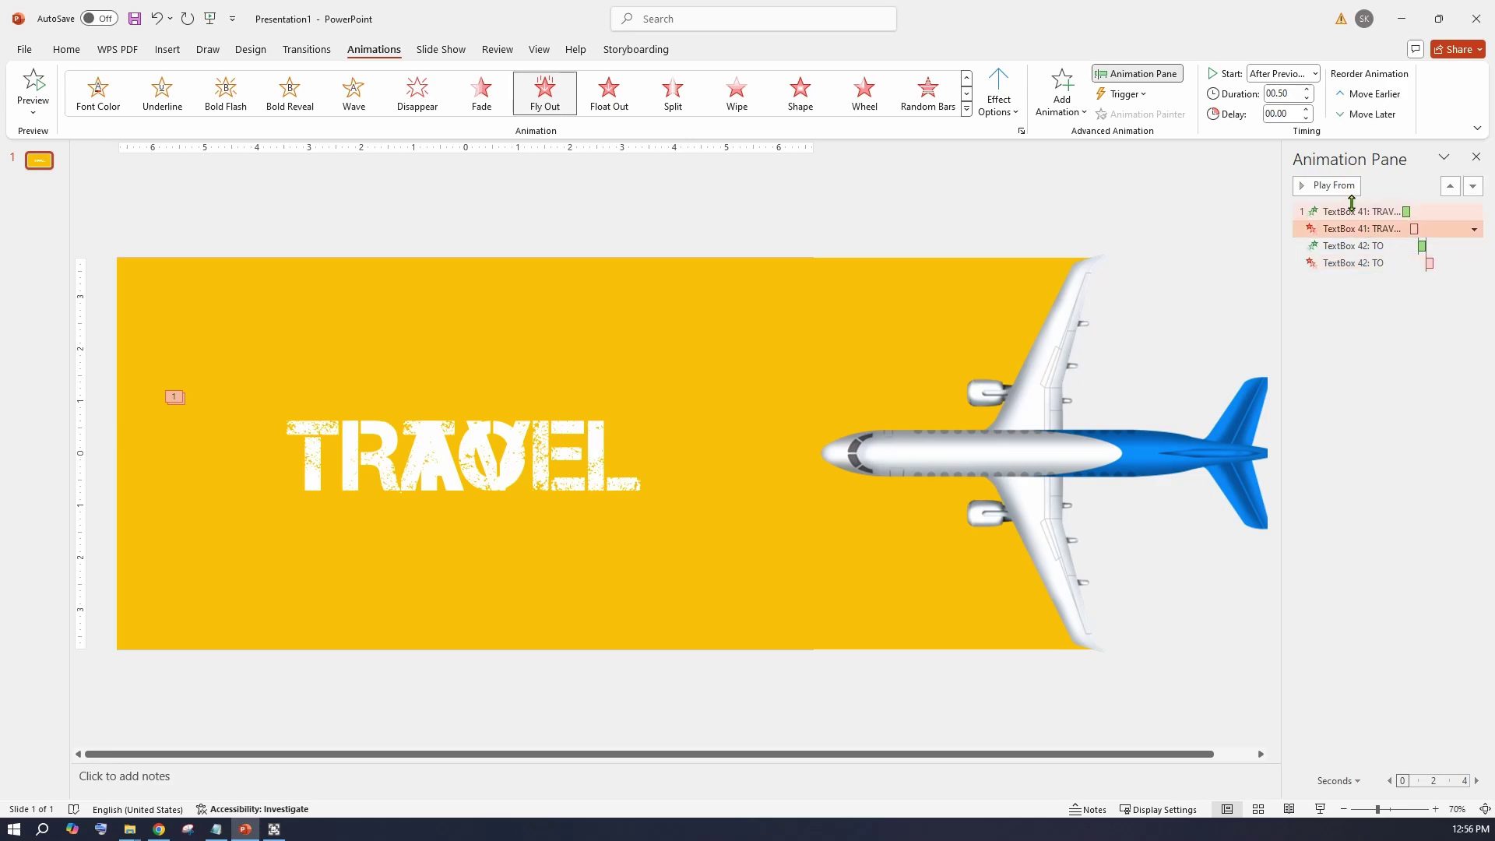
left_click(1308, 111)
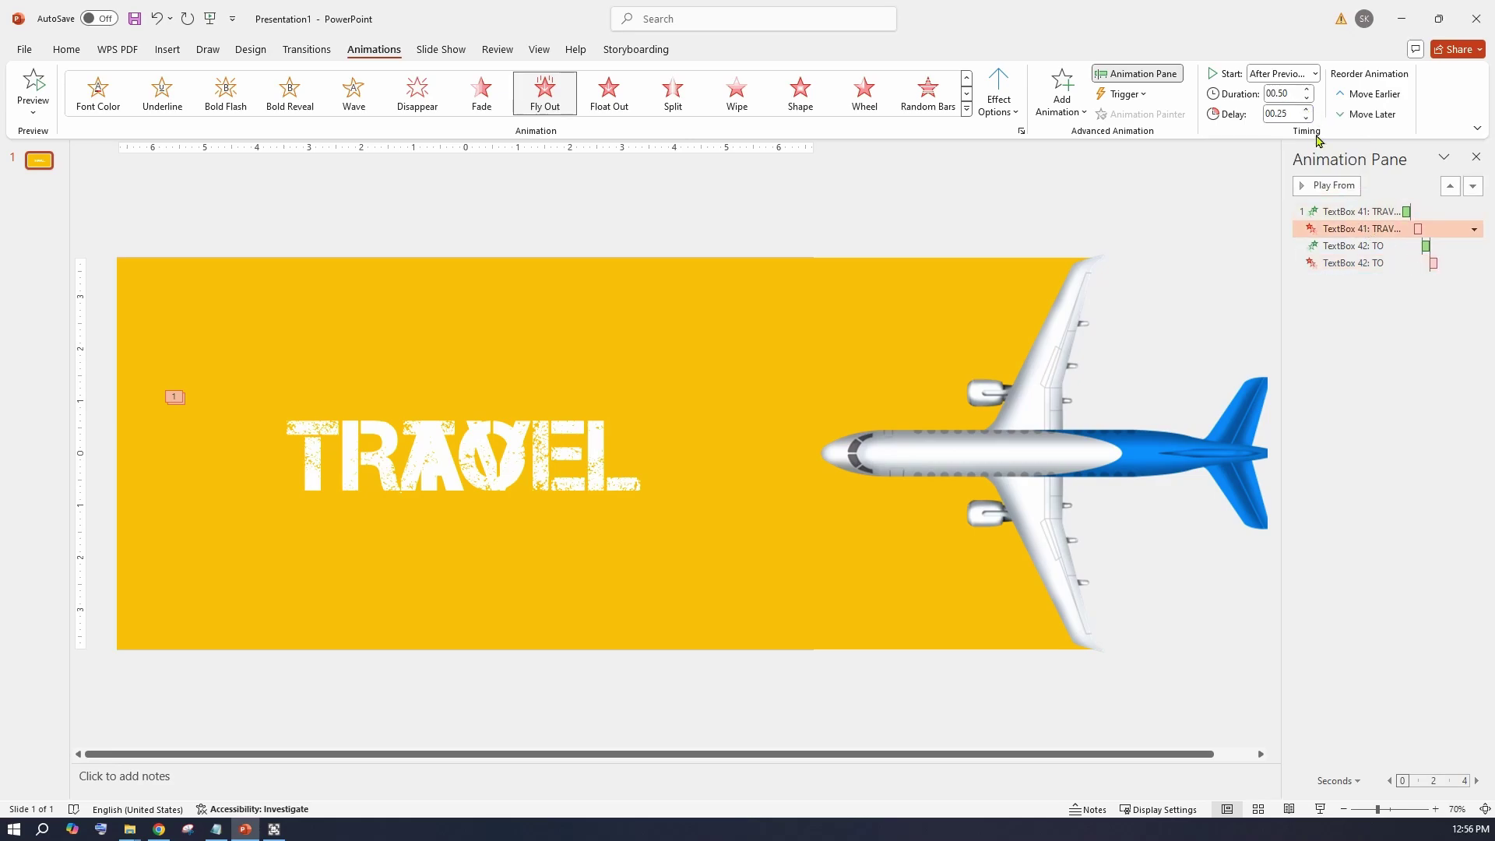
left_click(1365, 263)
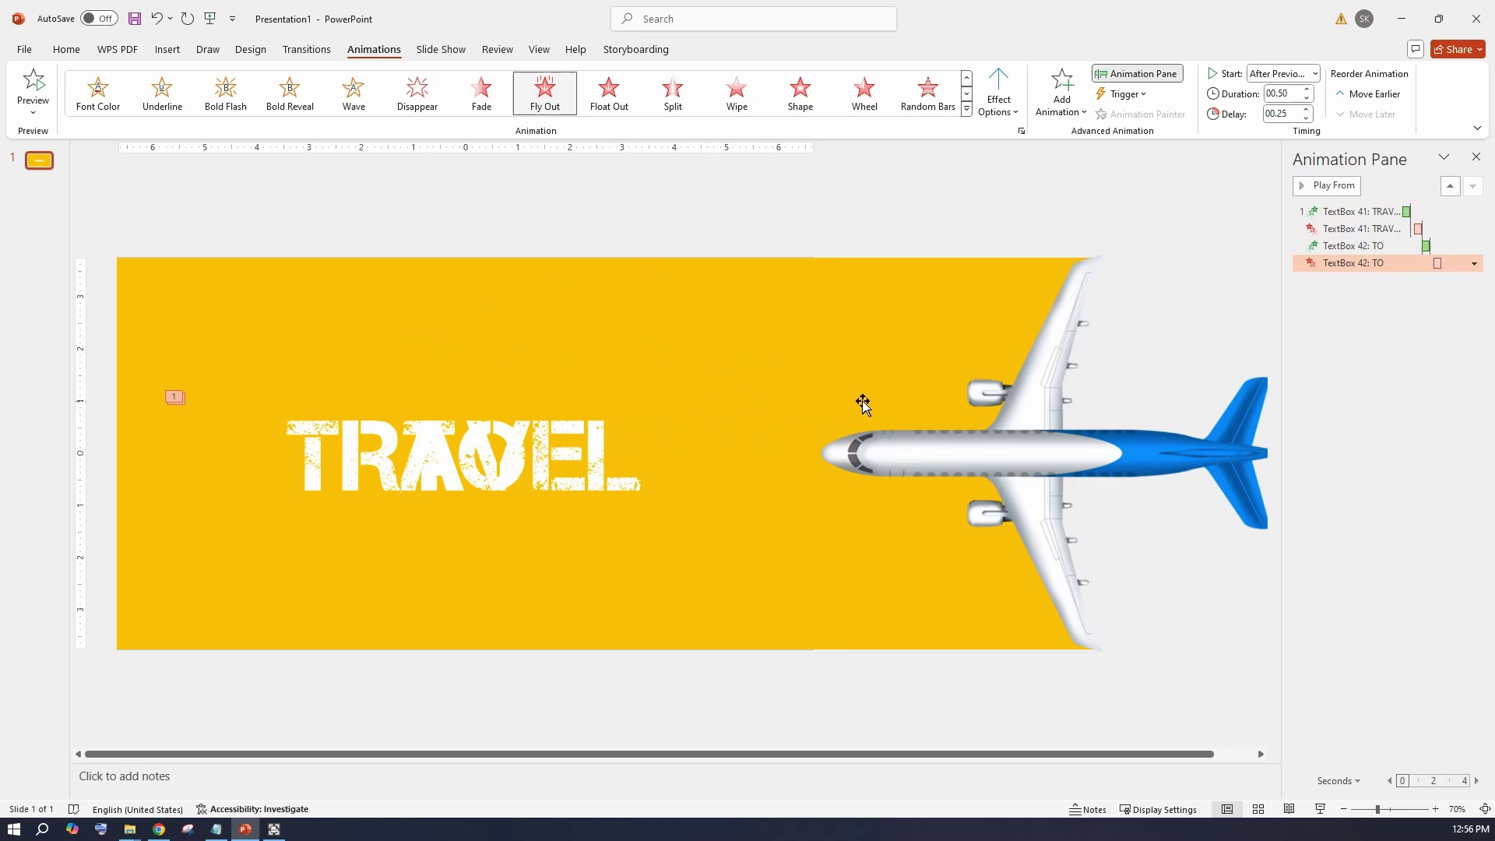
Group the yellow rectangle and the airplane picture into one object.
left_click(445, 312)
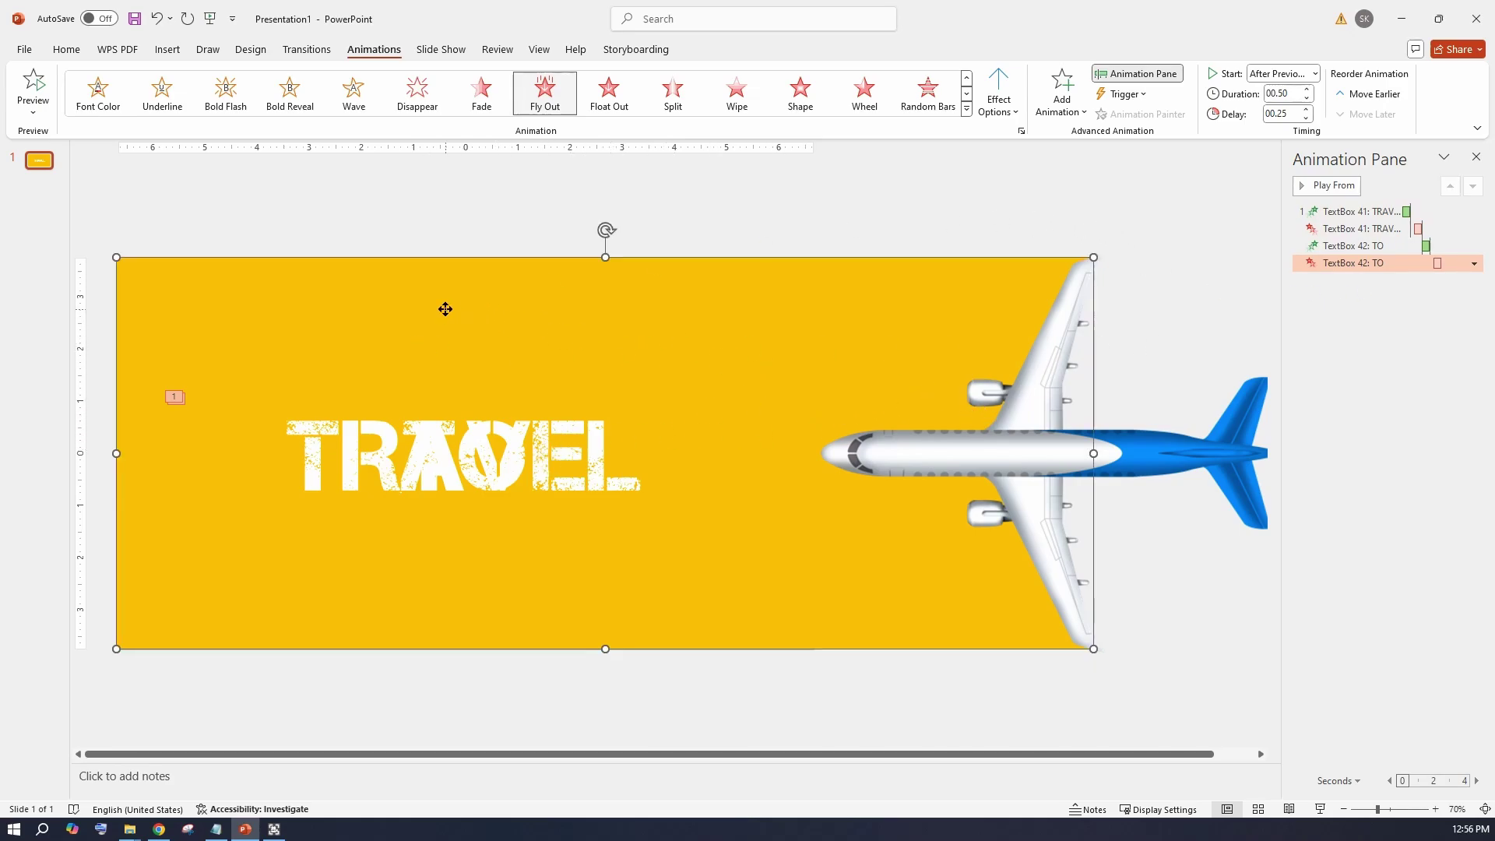
left_click(1121, 469, "shift")
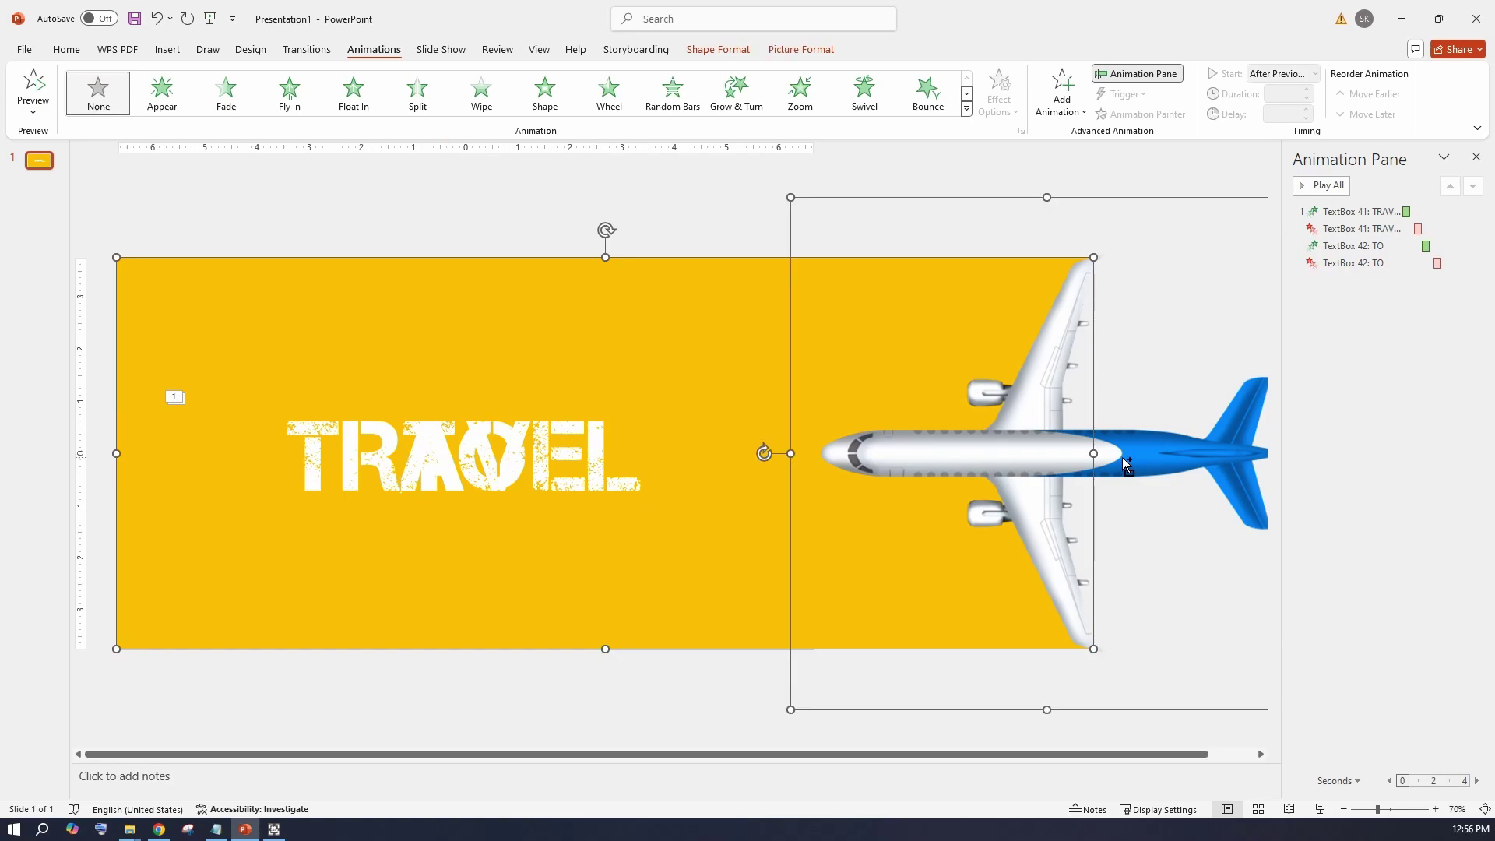
left_click(803, 50)
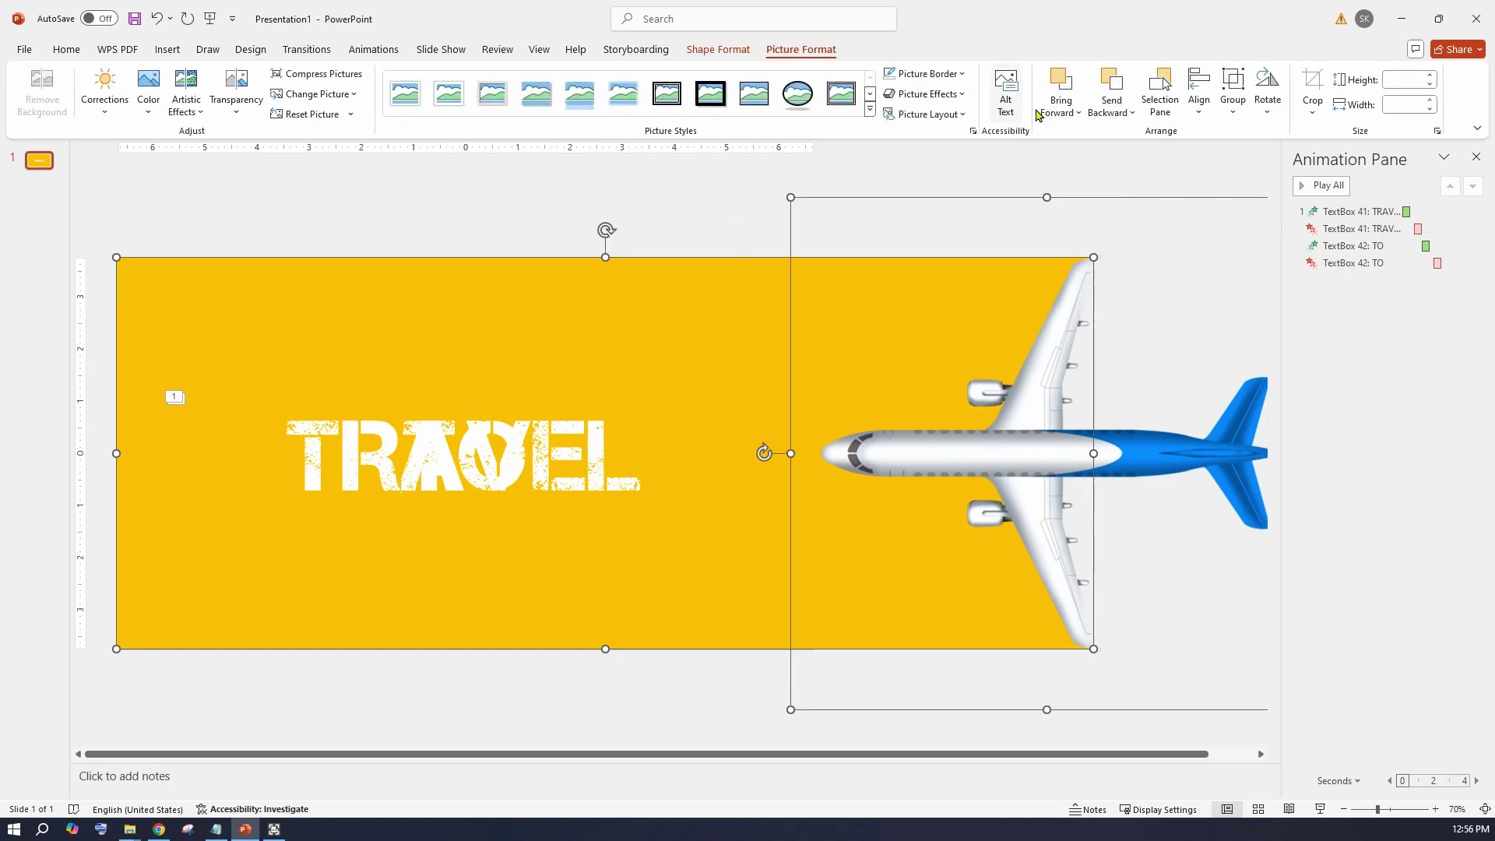
left_click(1233, 114)
left_click(1258, 135)
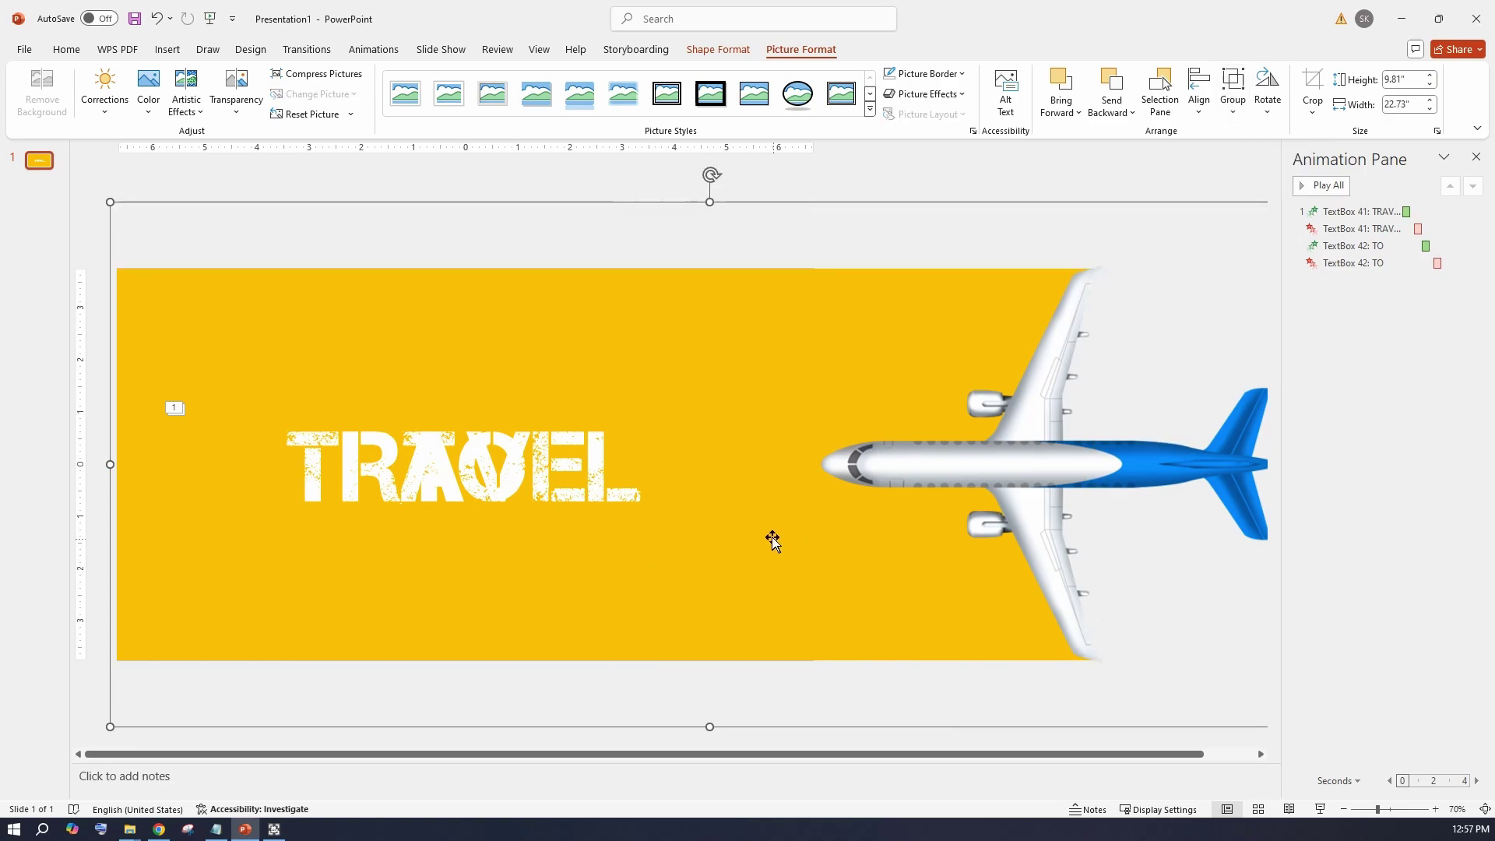
left_click(374, 49)
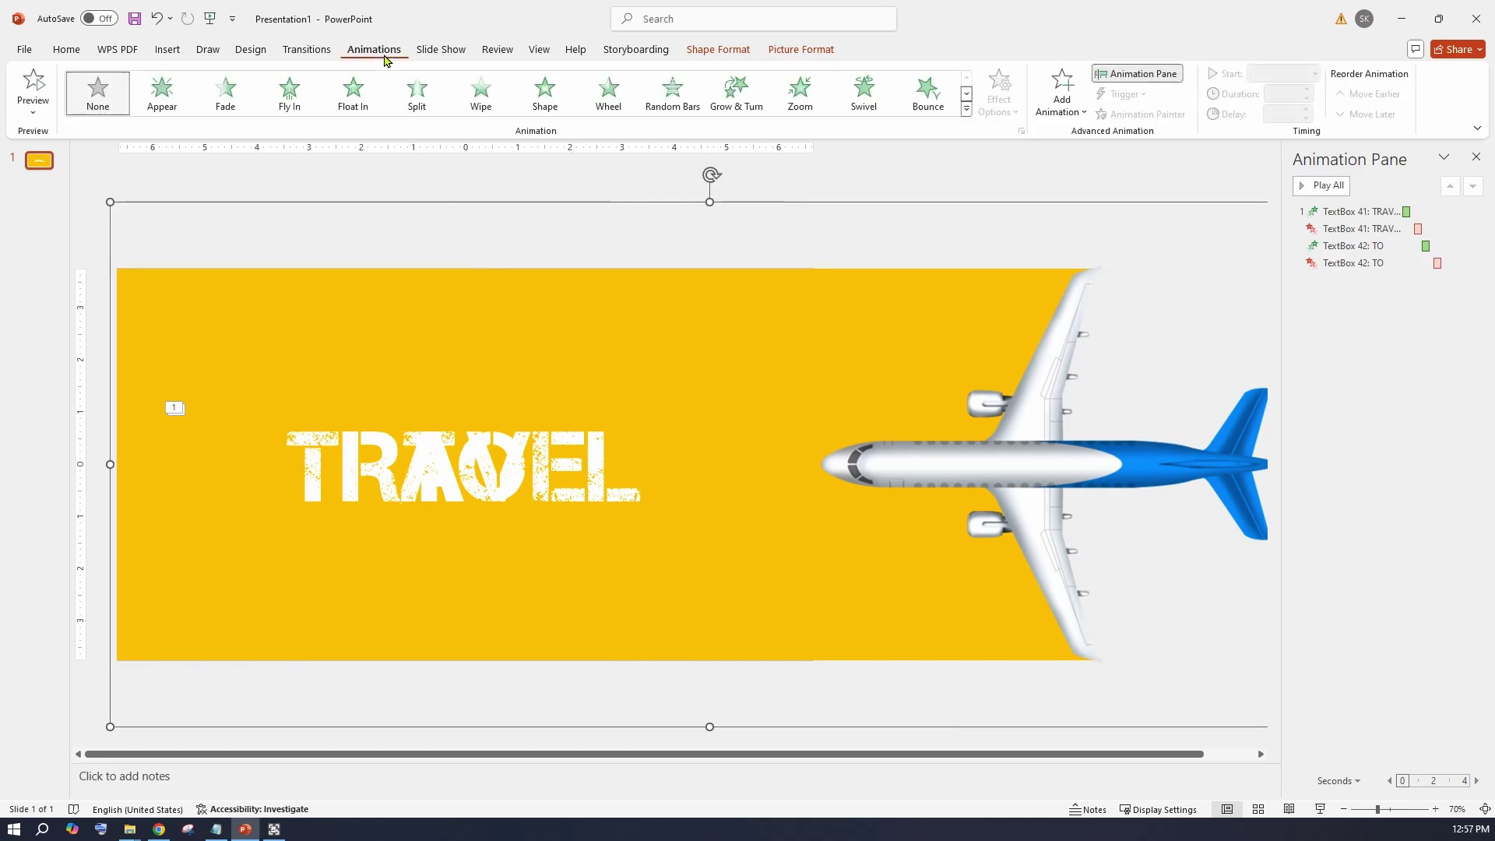
Apply a Lines motion path to the group and drag its end horizontally left off the slide.
left_click(966, 109)
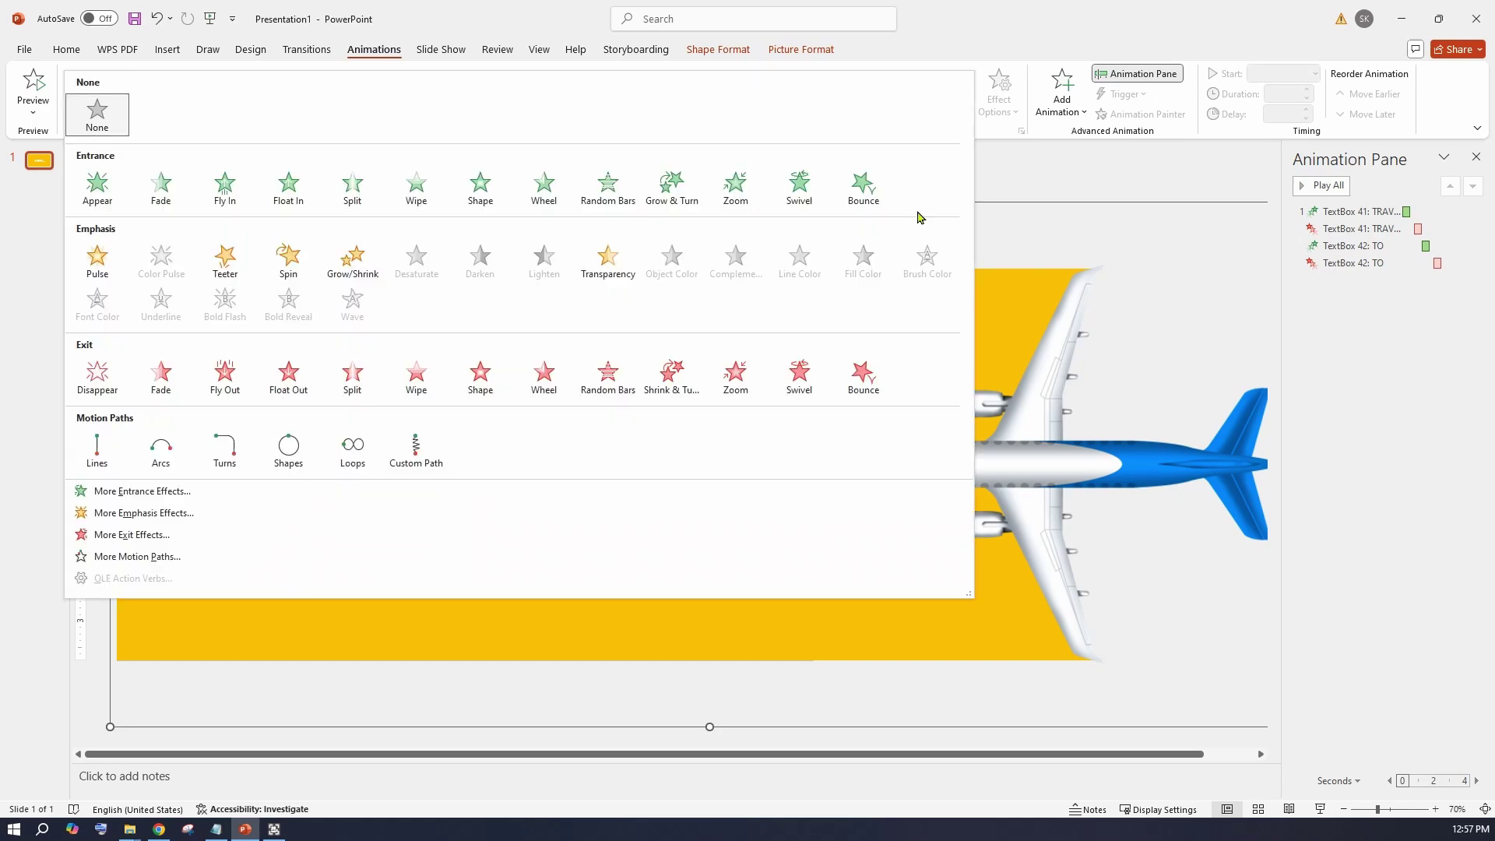
left_click(109, 466)
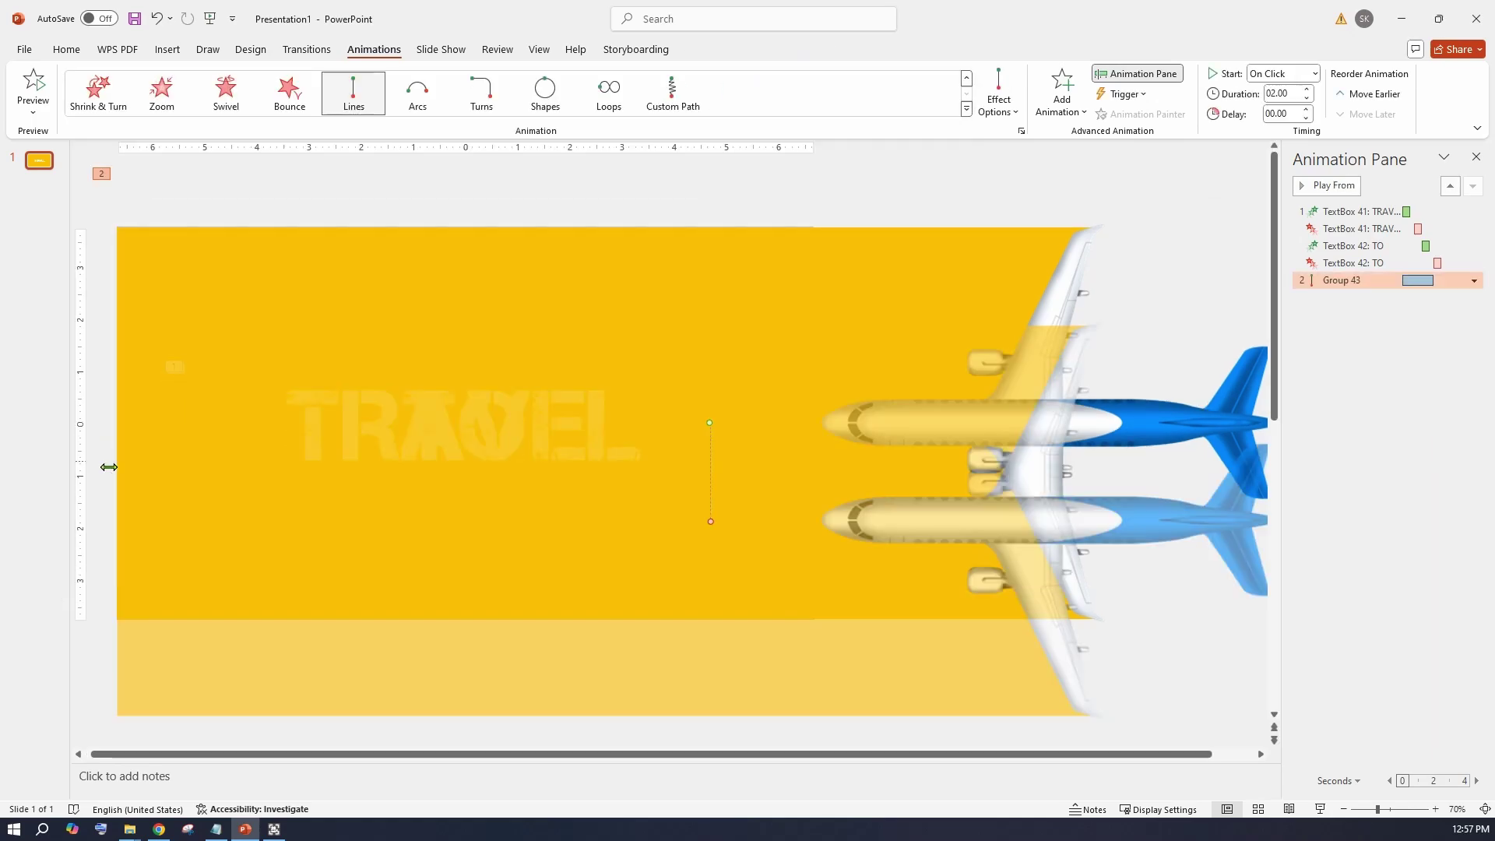
left_click(1342, 811)
left_click(1342, 810)
left_click(1342, 811)
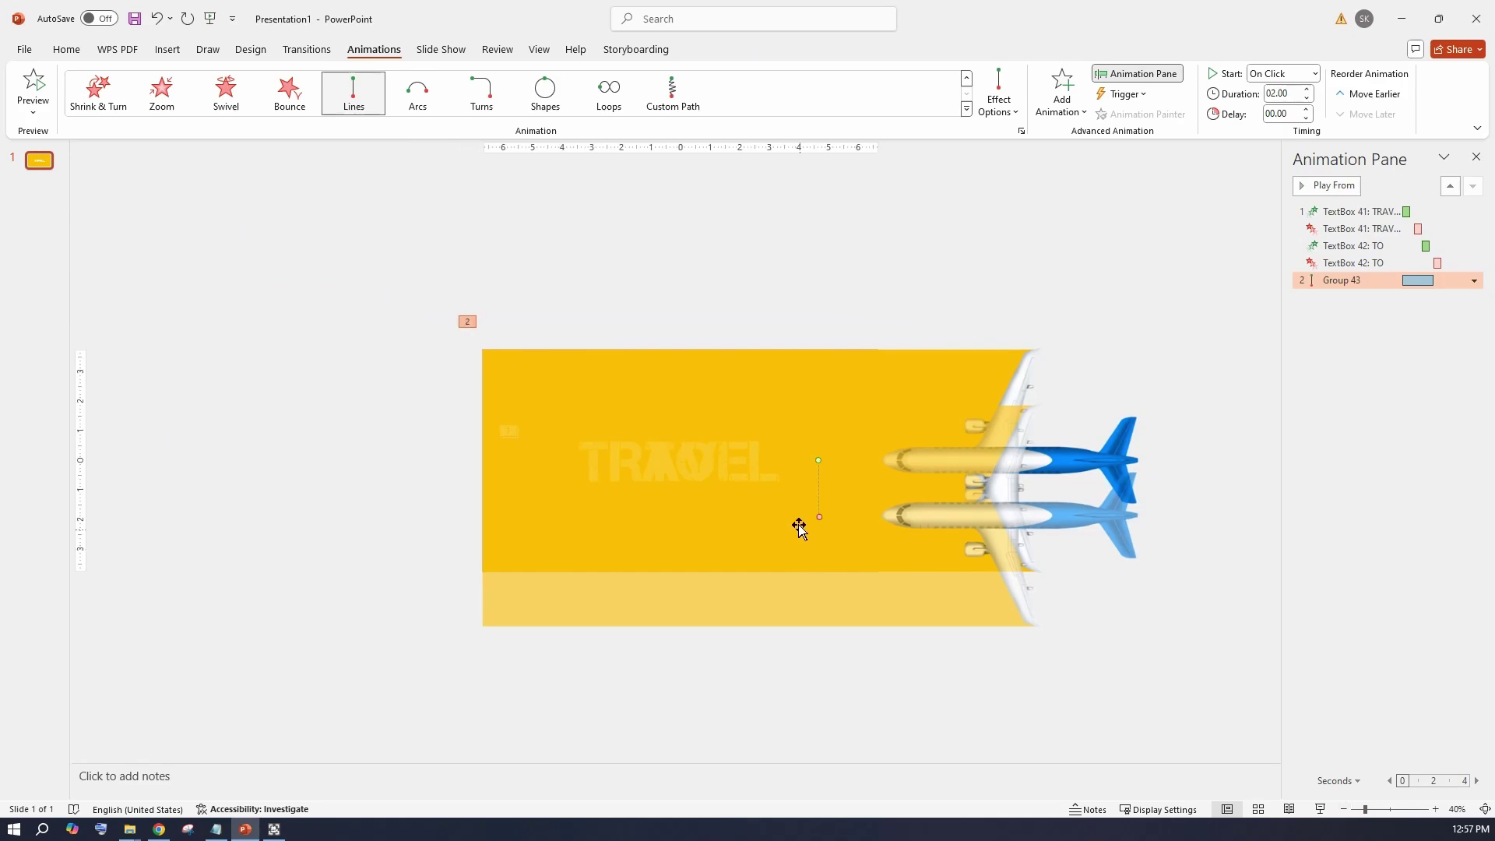
left_click_drag(817, 517, 158, 458)
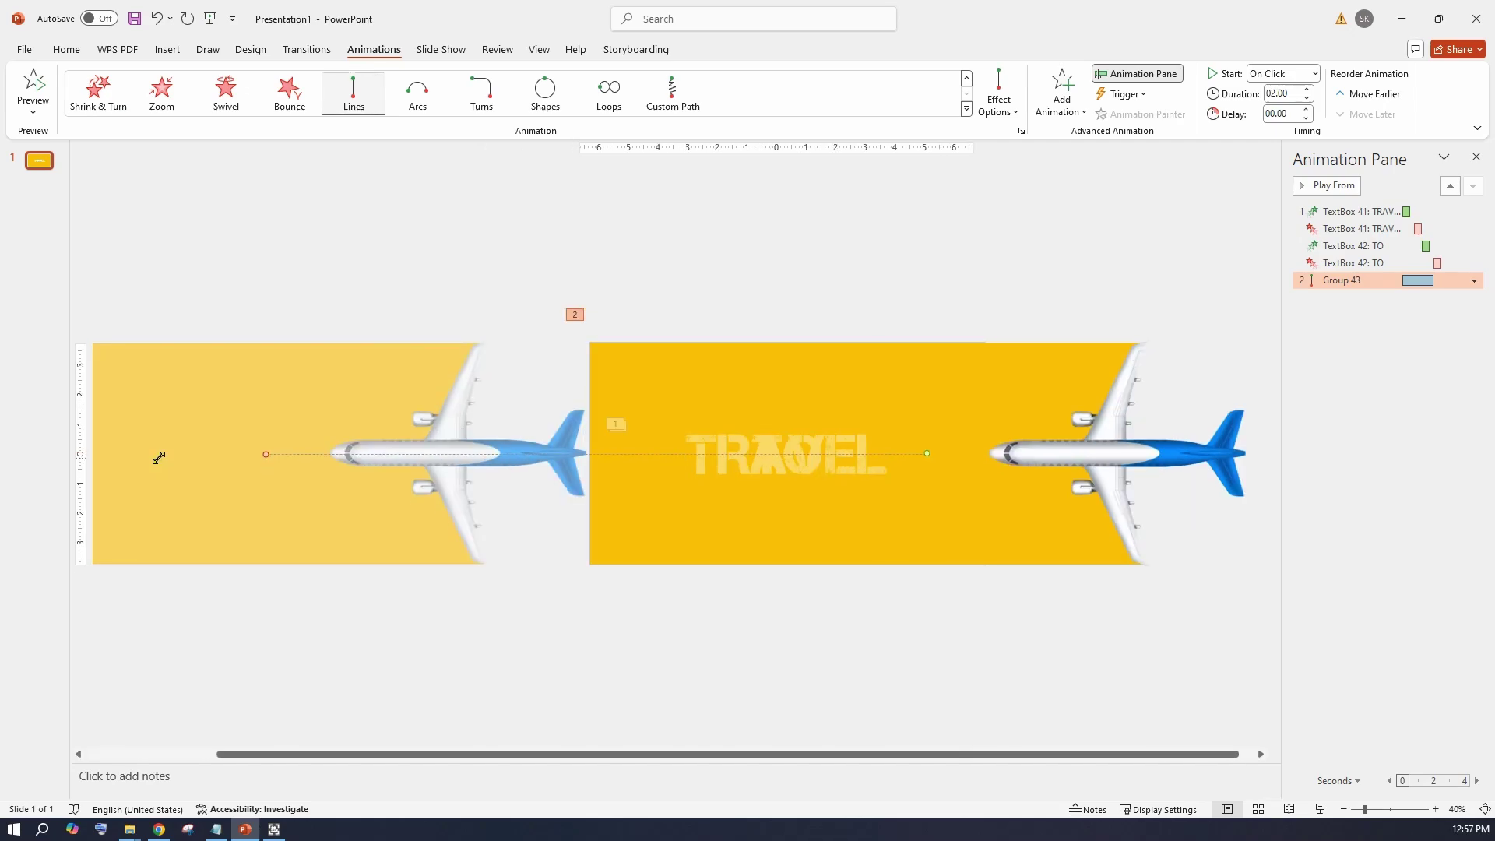
Set the airplane group's motion path Duration to 04.00 seconds.
left_click(760, 660)
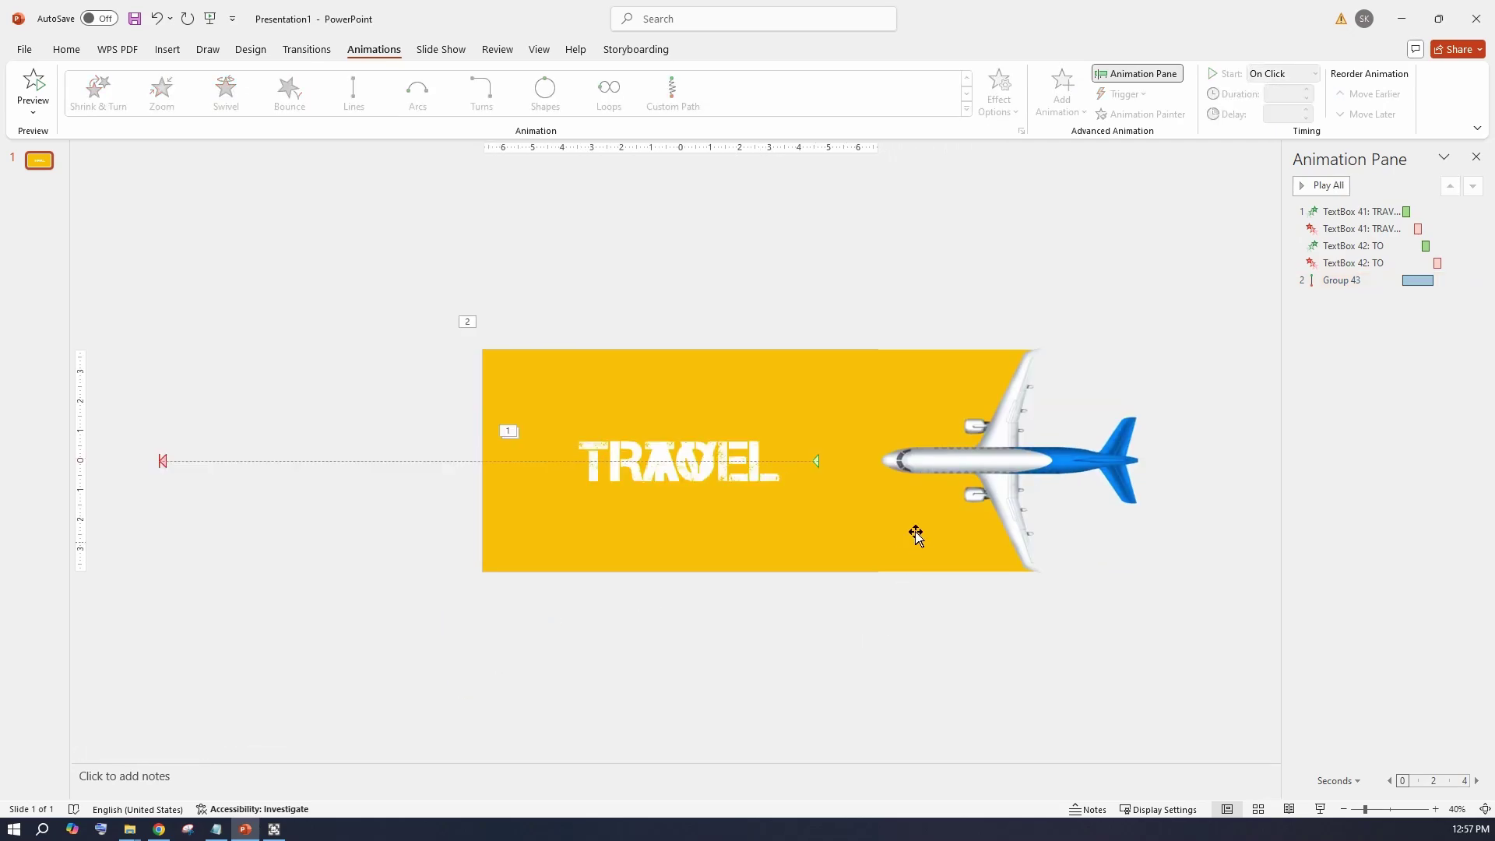
left_click(944, 535)
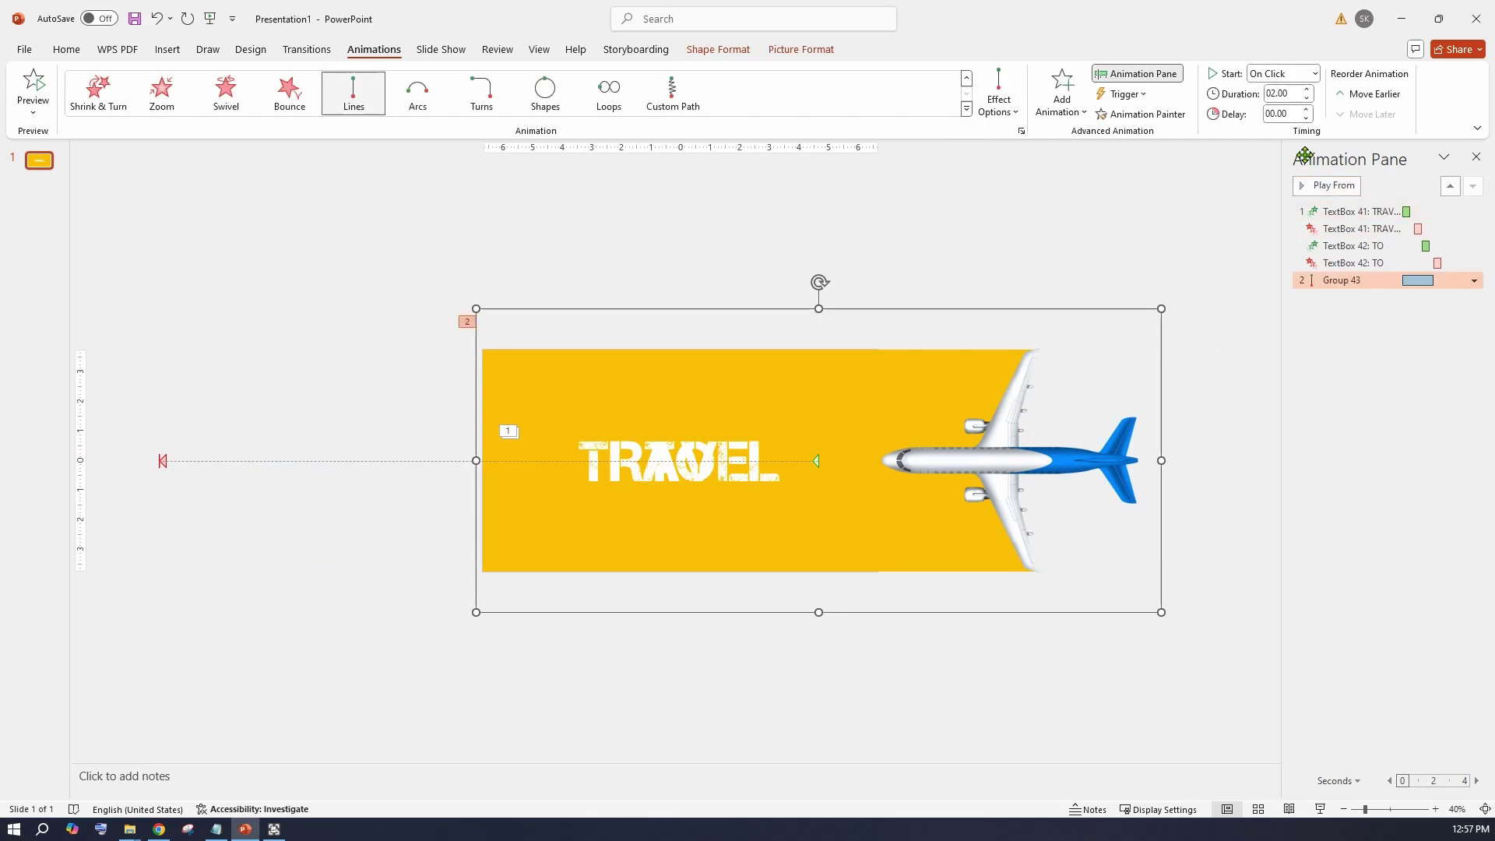
left_click(1294, 93)
type("4")
key("Return")
left_click(1094, 228)
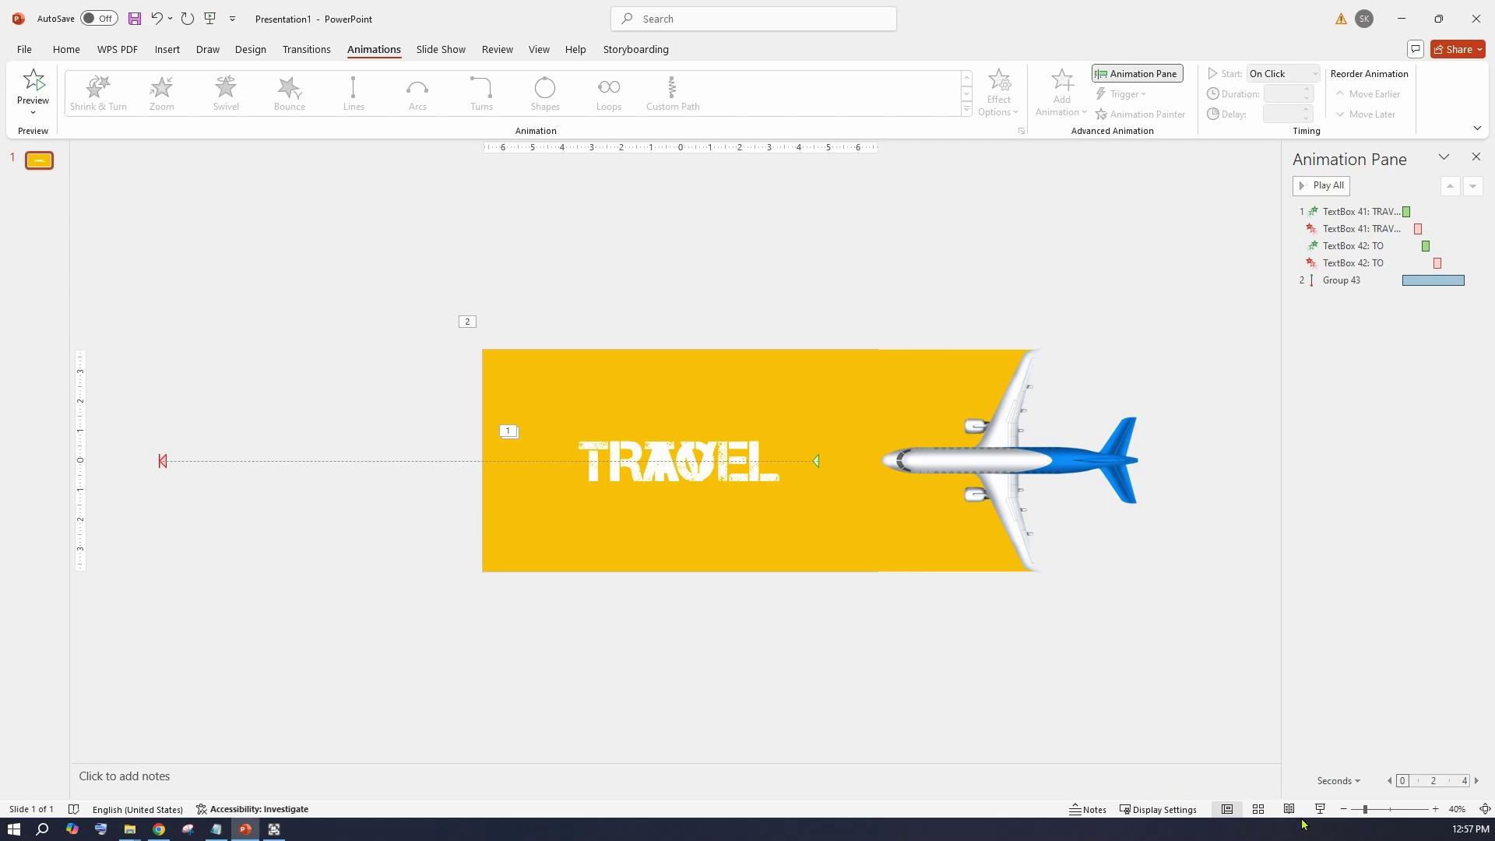